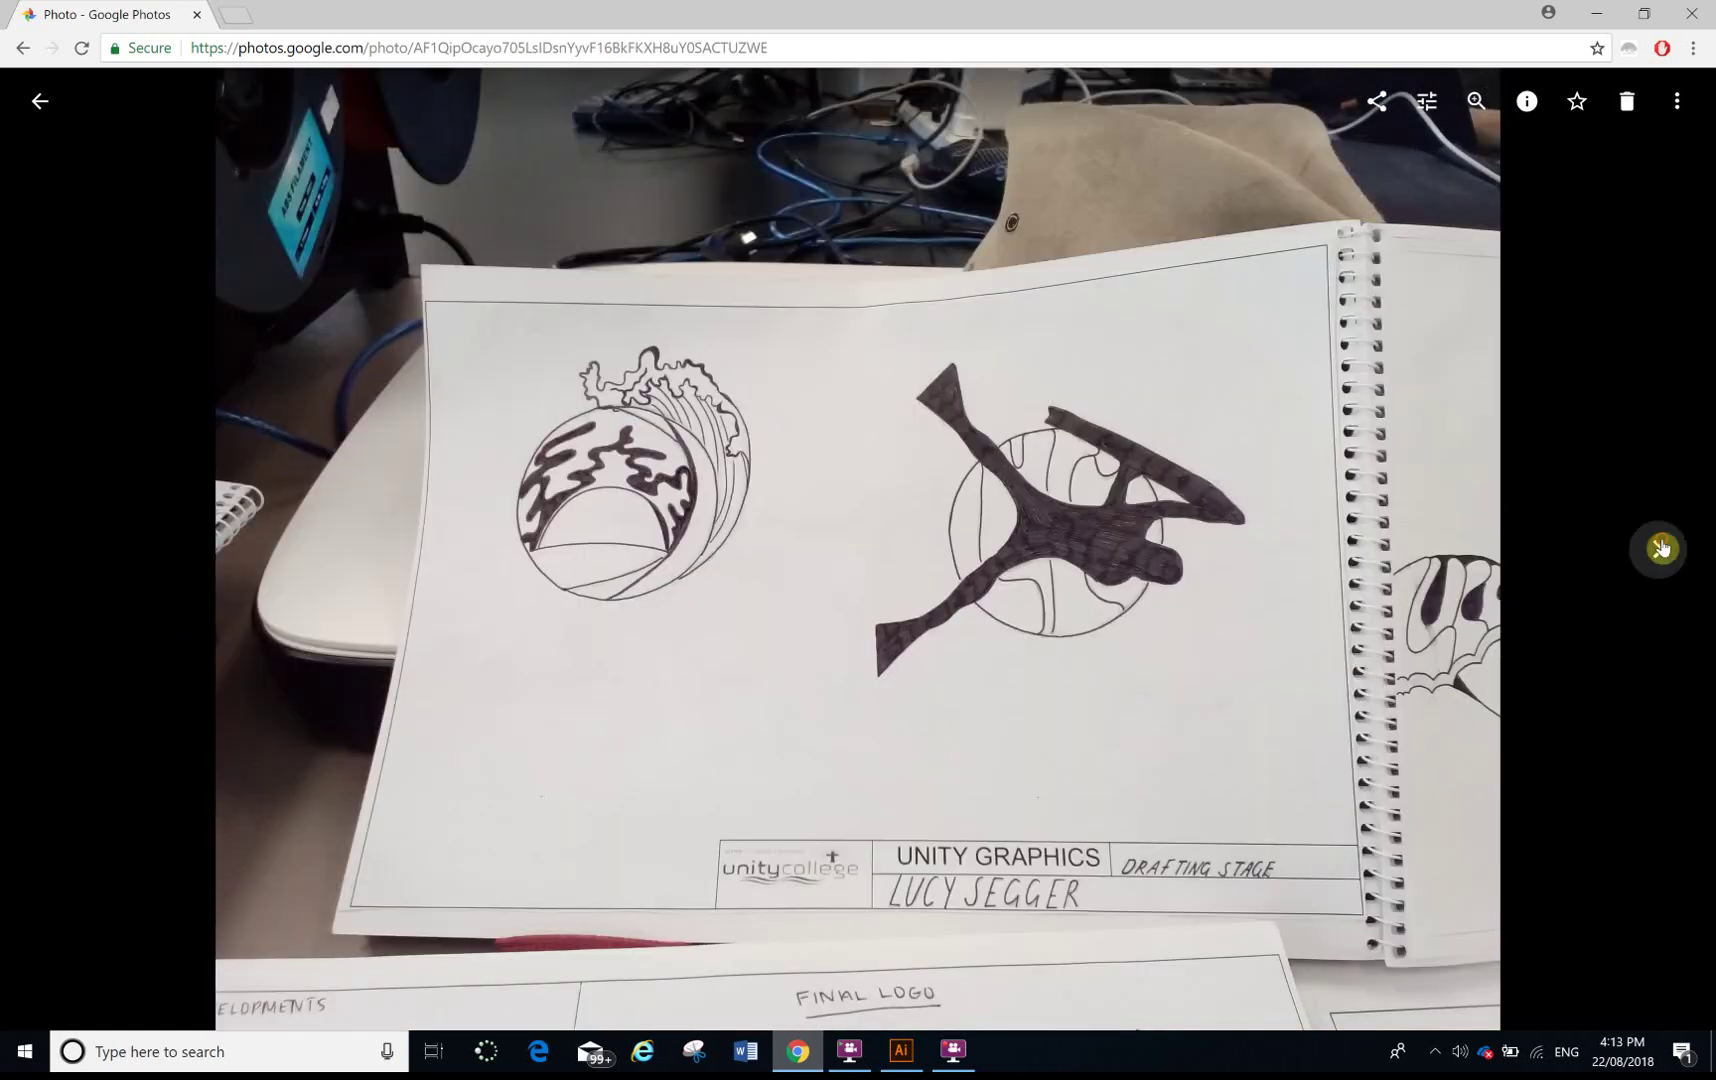
Step: Look through the photos of the hand-drawn logo sketches and switch to Adobe Illustrator
left_click(1661, 548)
left_click(1661, 548)
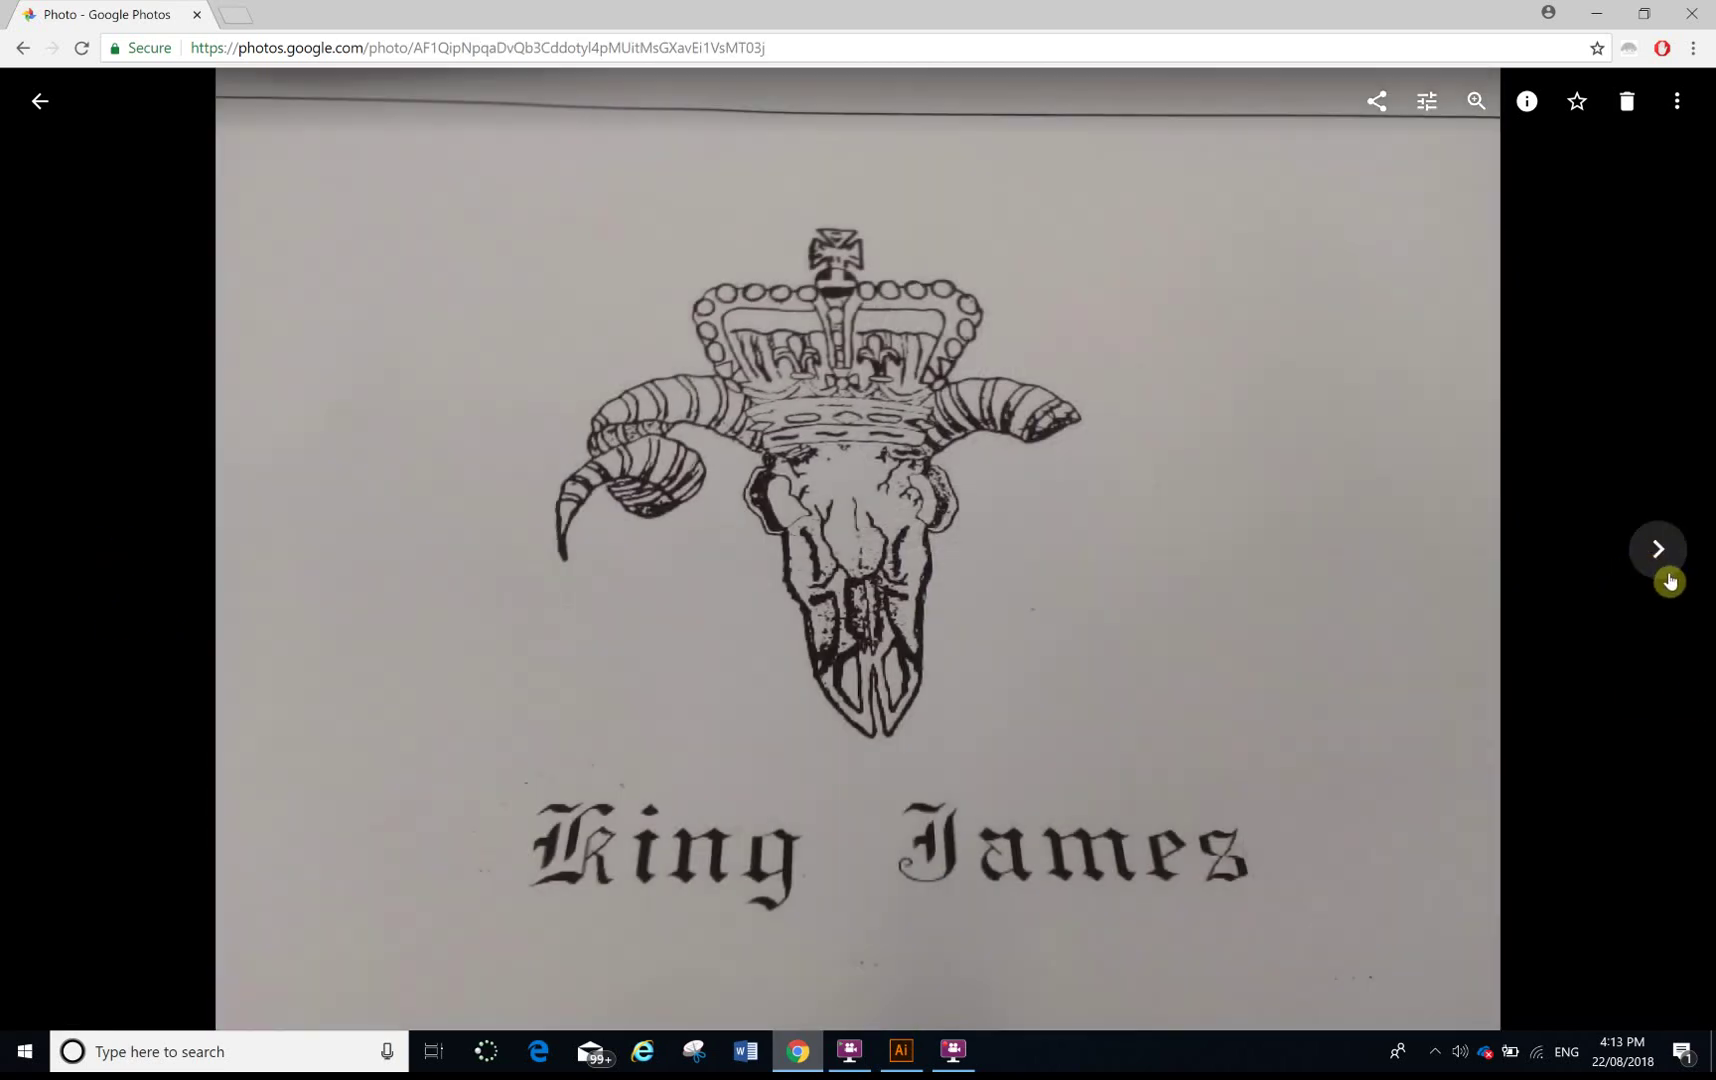
left_click(1661, 550)
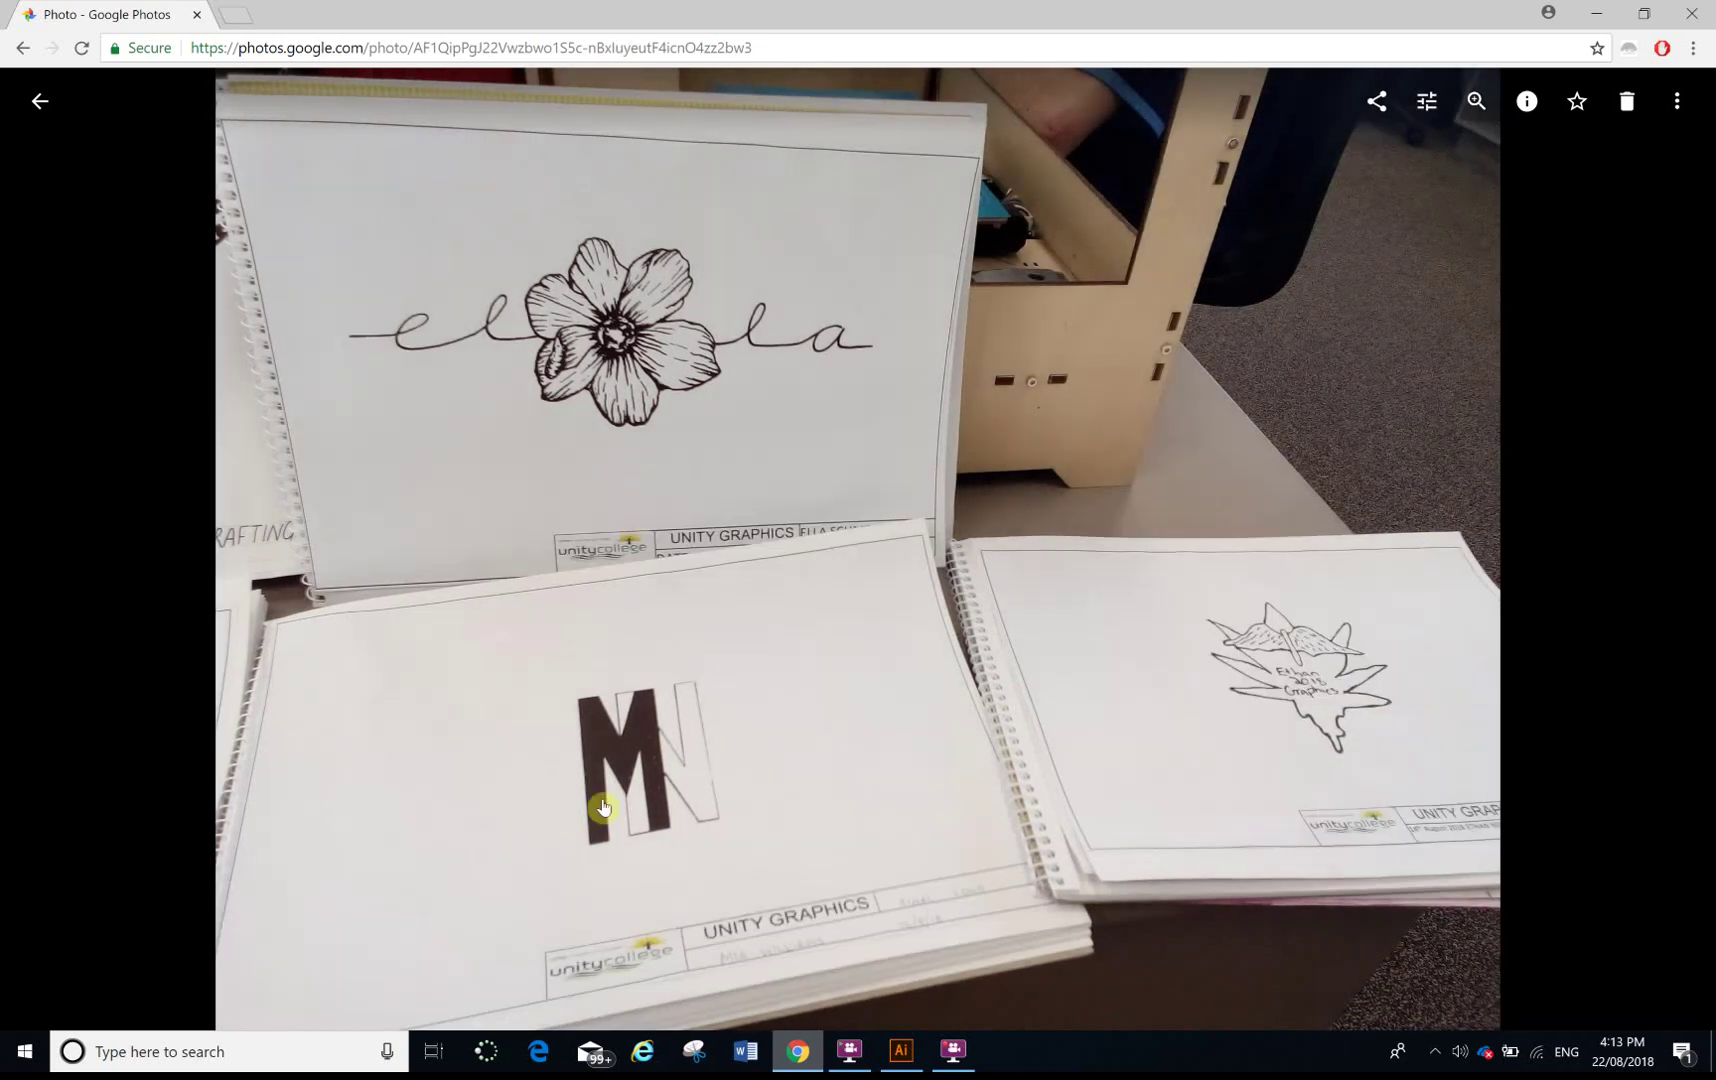
left_click(901, 1050)
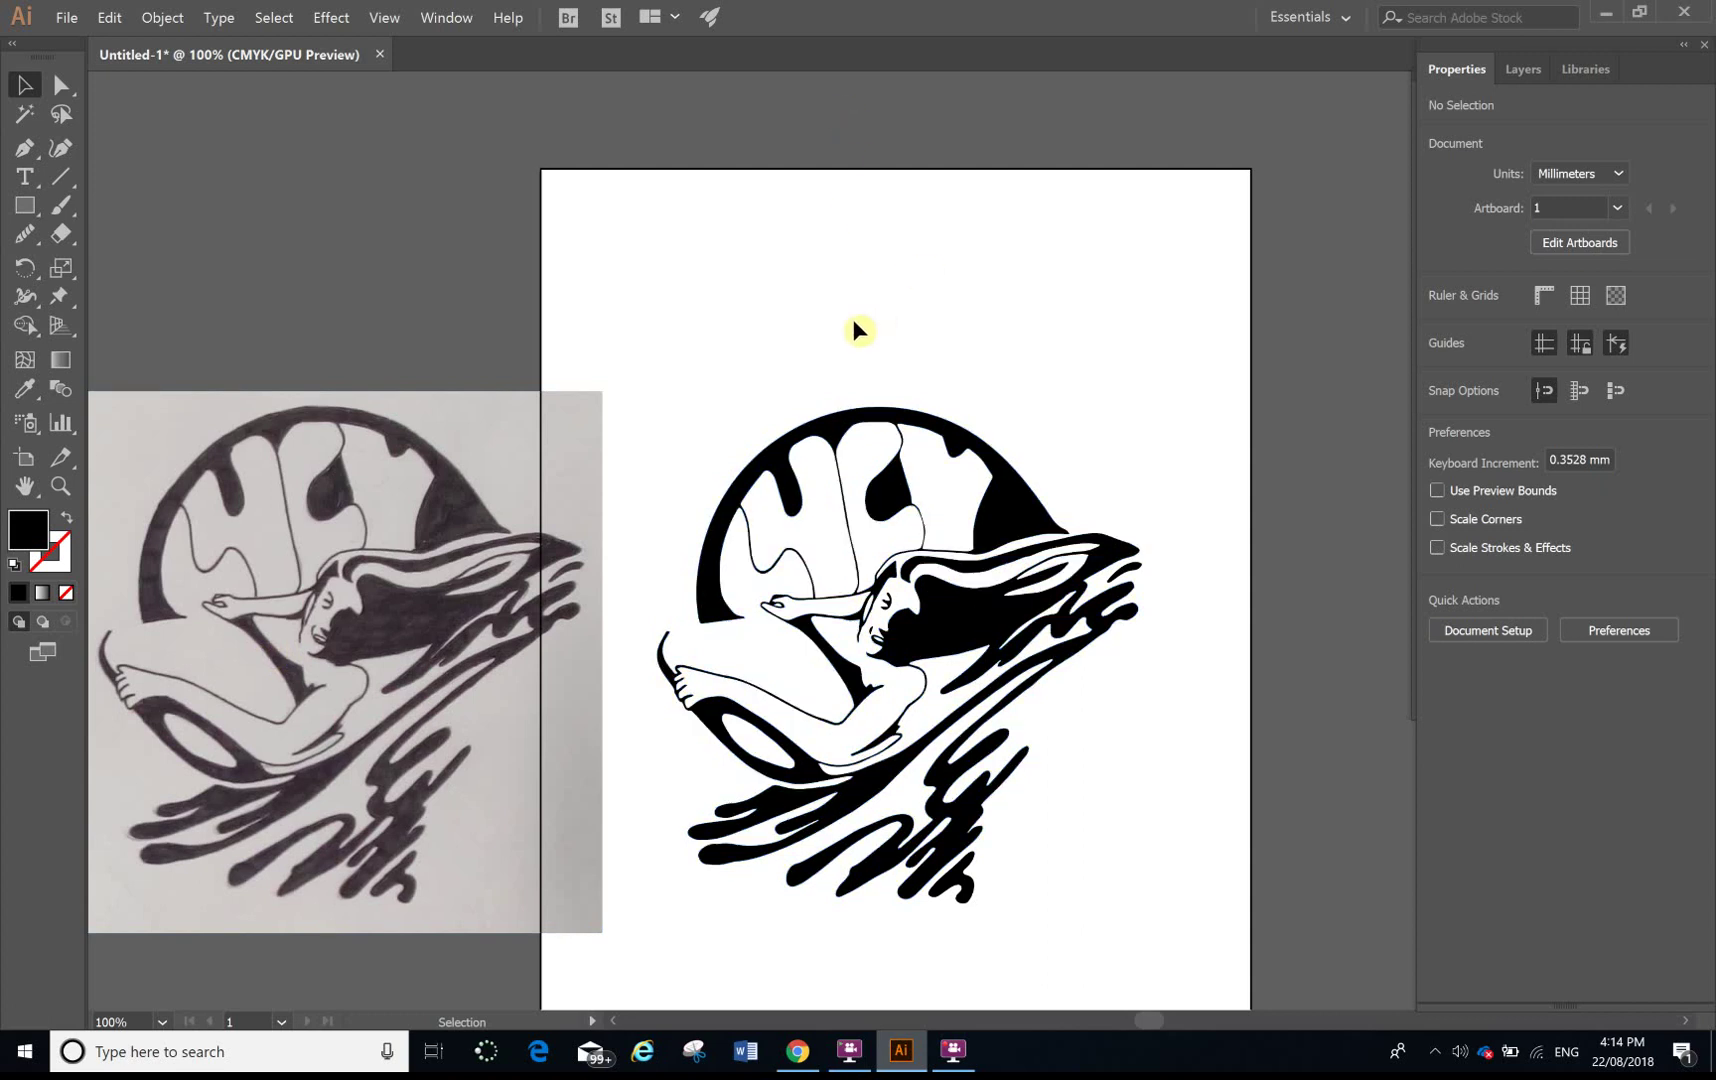
Step: Select all paths of the vector logo in Untitled-1 and undo the expansion of its image tracing
key("a")
key("ctrl+a")
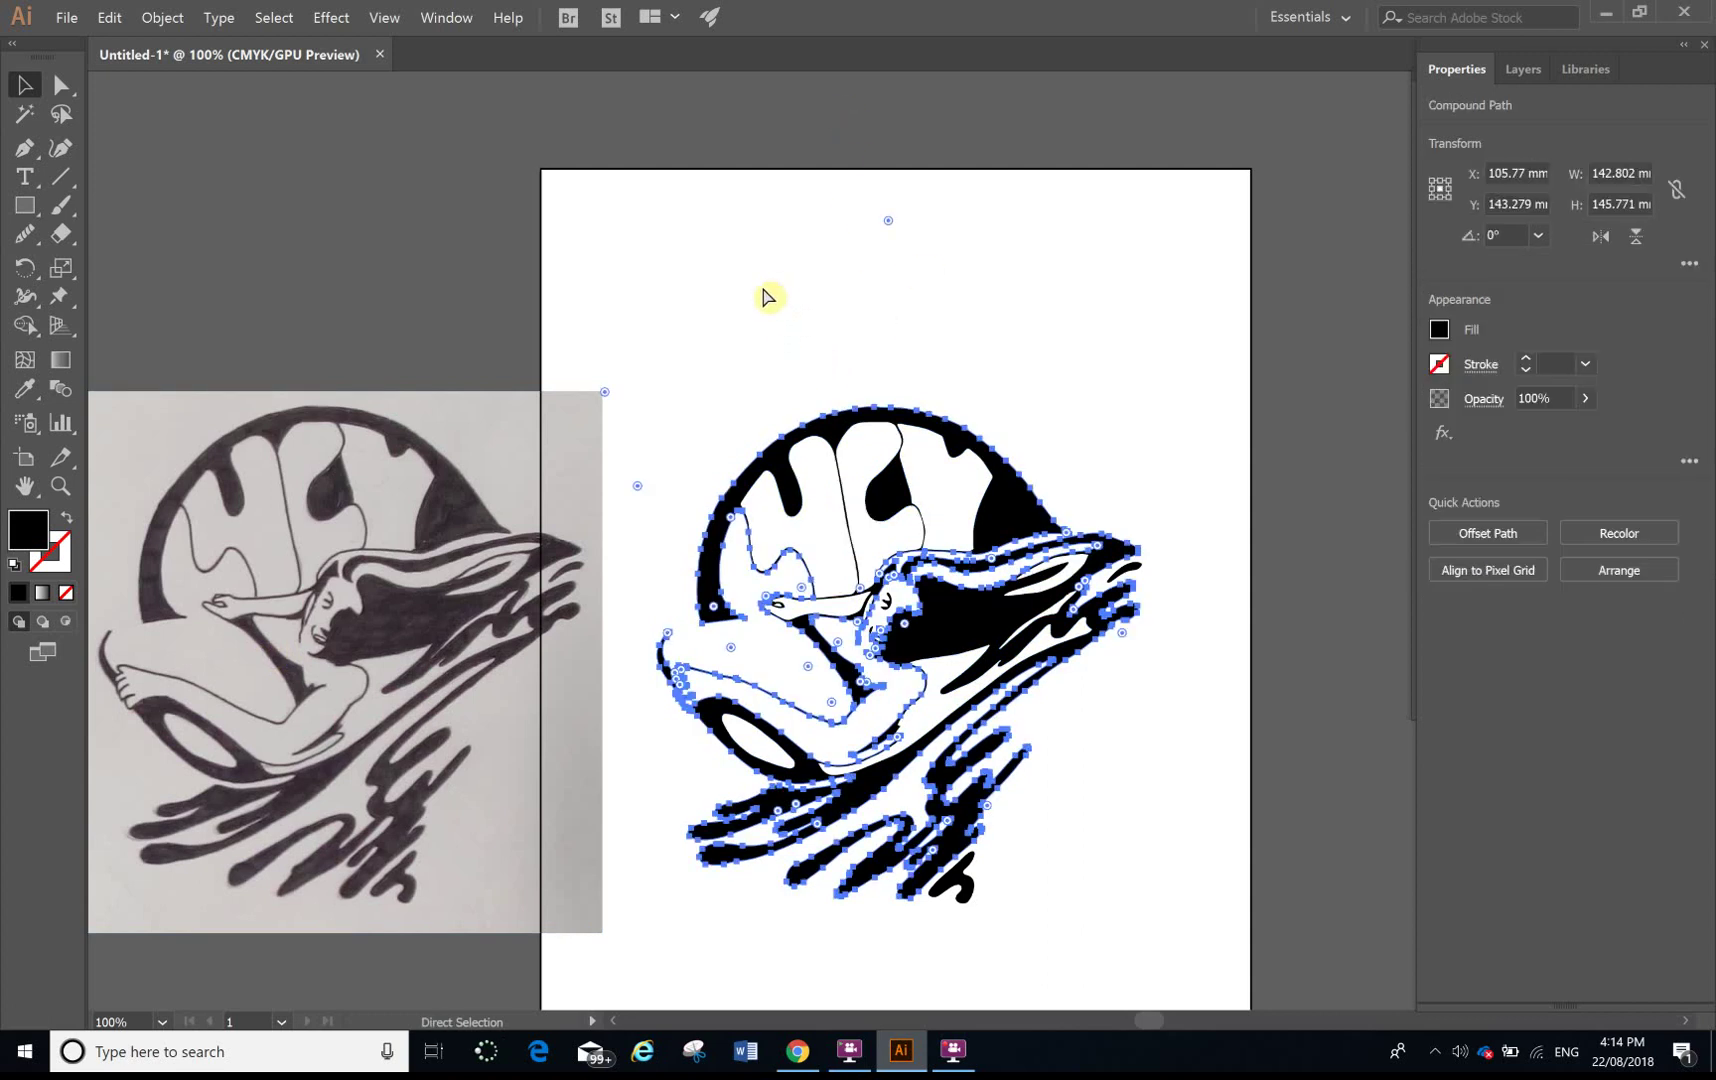
key("ctrl+z")
Step: Create a new portrait A4 print document, 210 x 297 mm, with one artboard
left_click(70, 17)
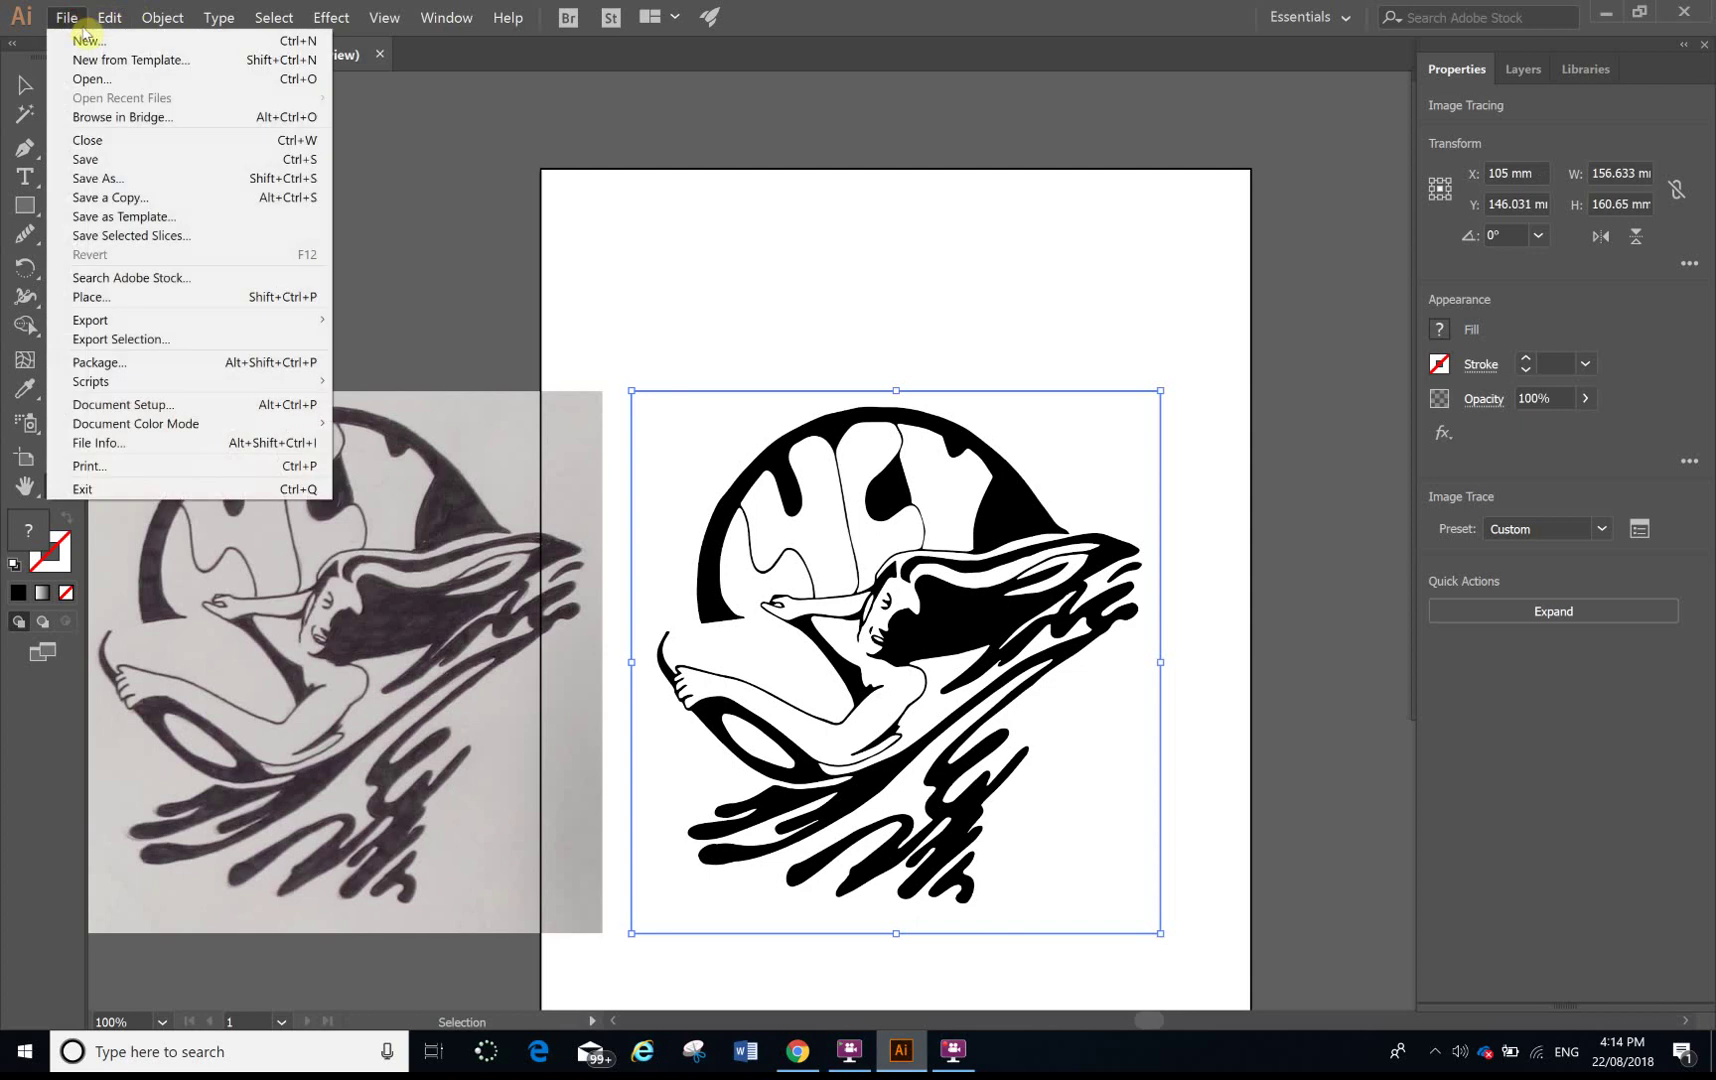
left_click(86, 40)
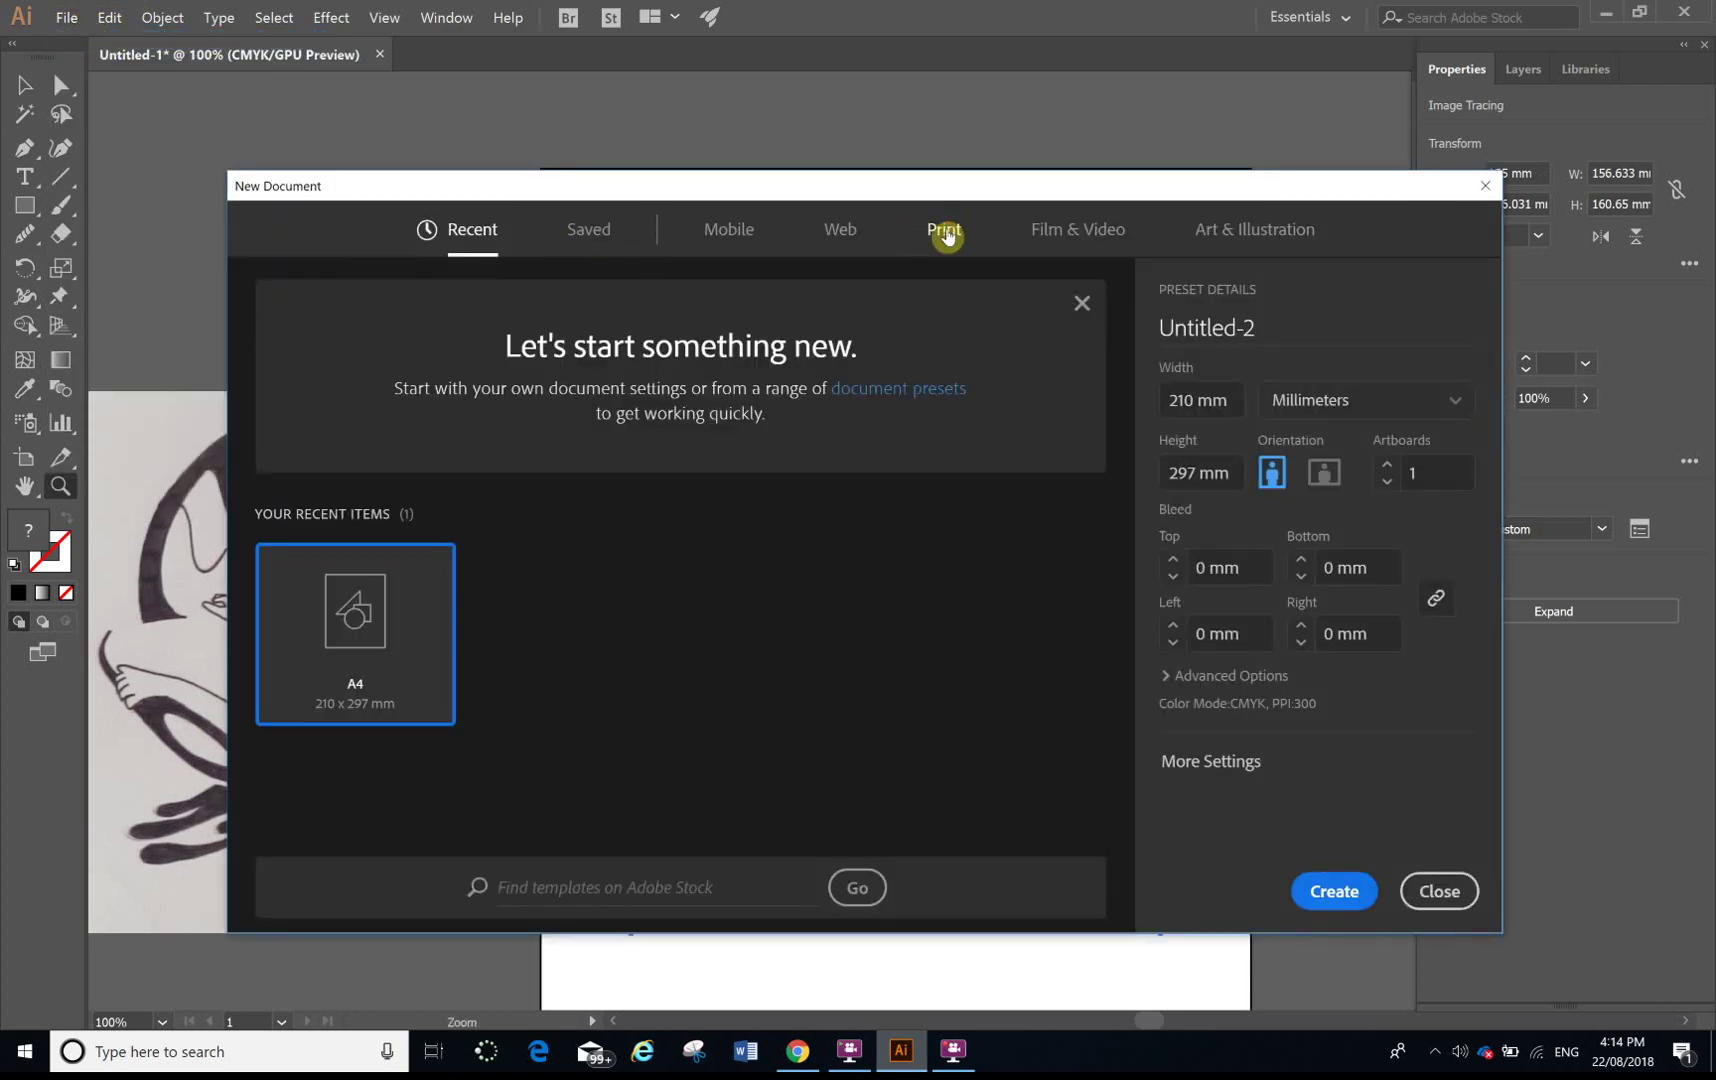
left_click(947, 234)
left_click(566, 405)
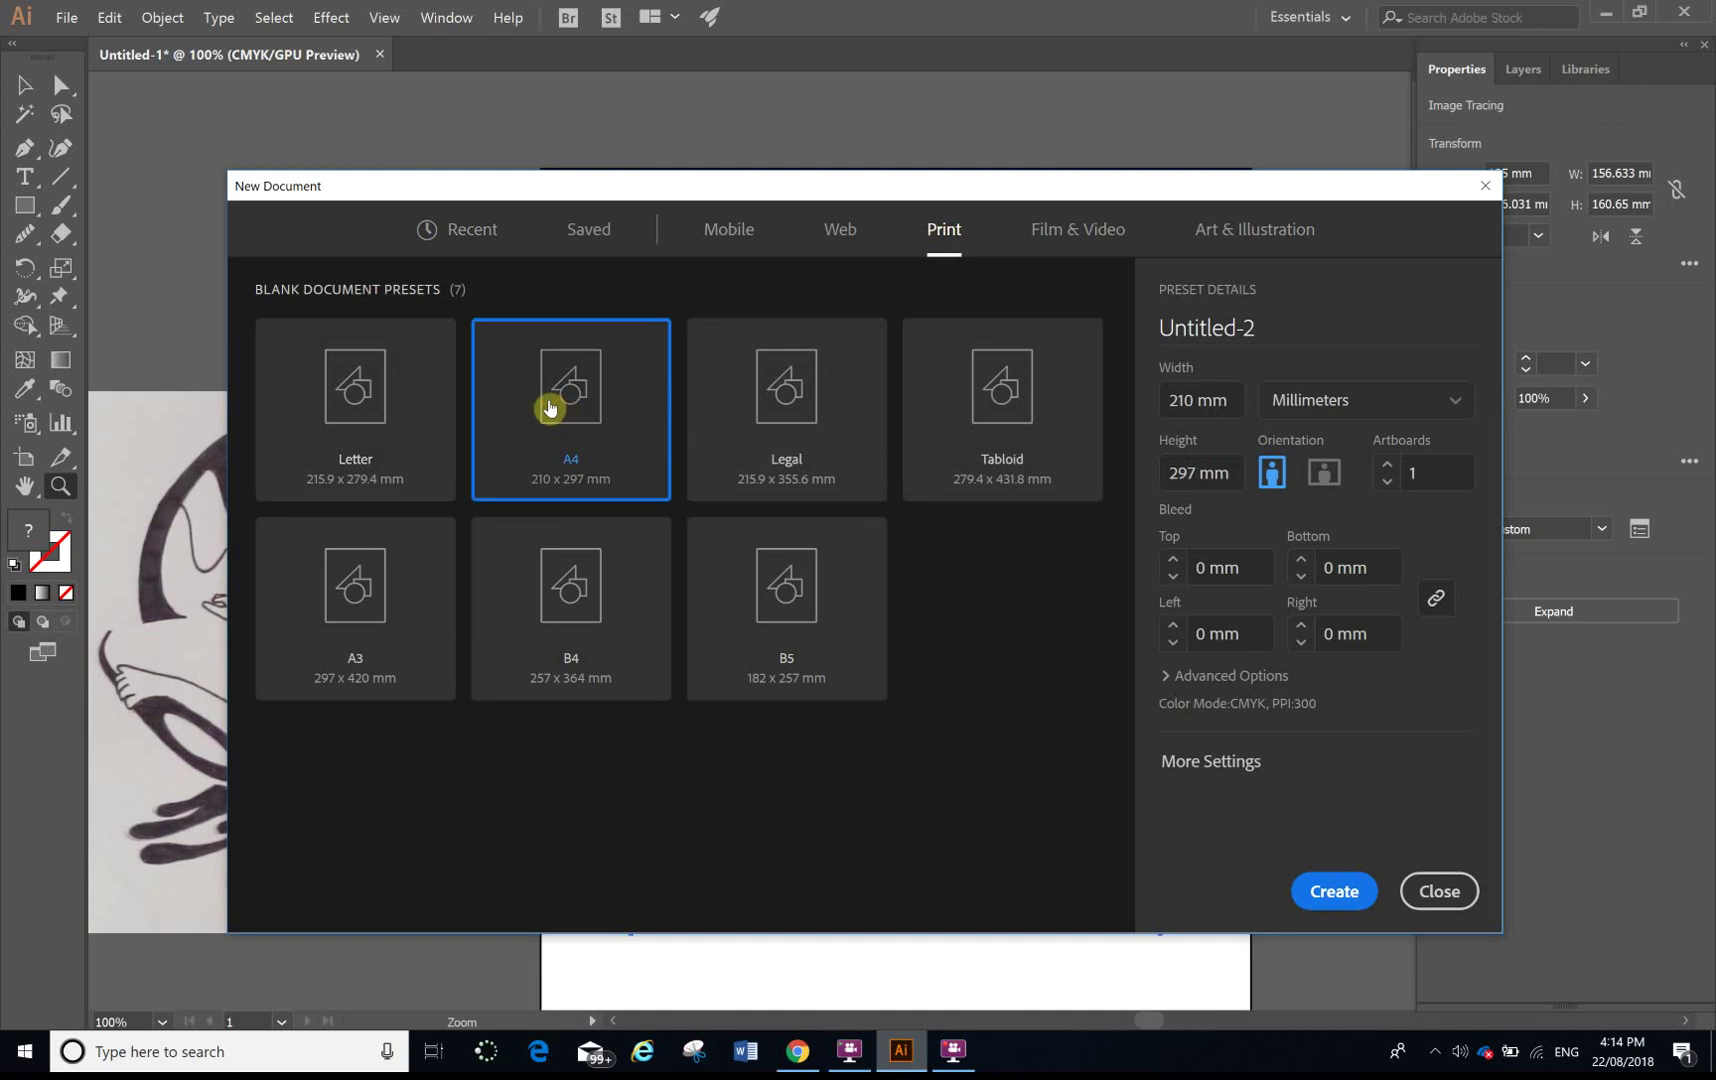
left_click(1334, 891)
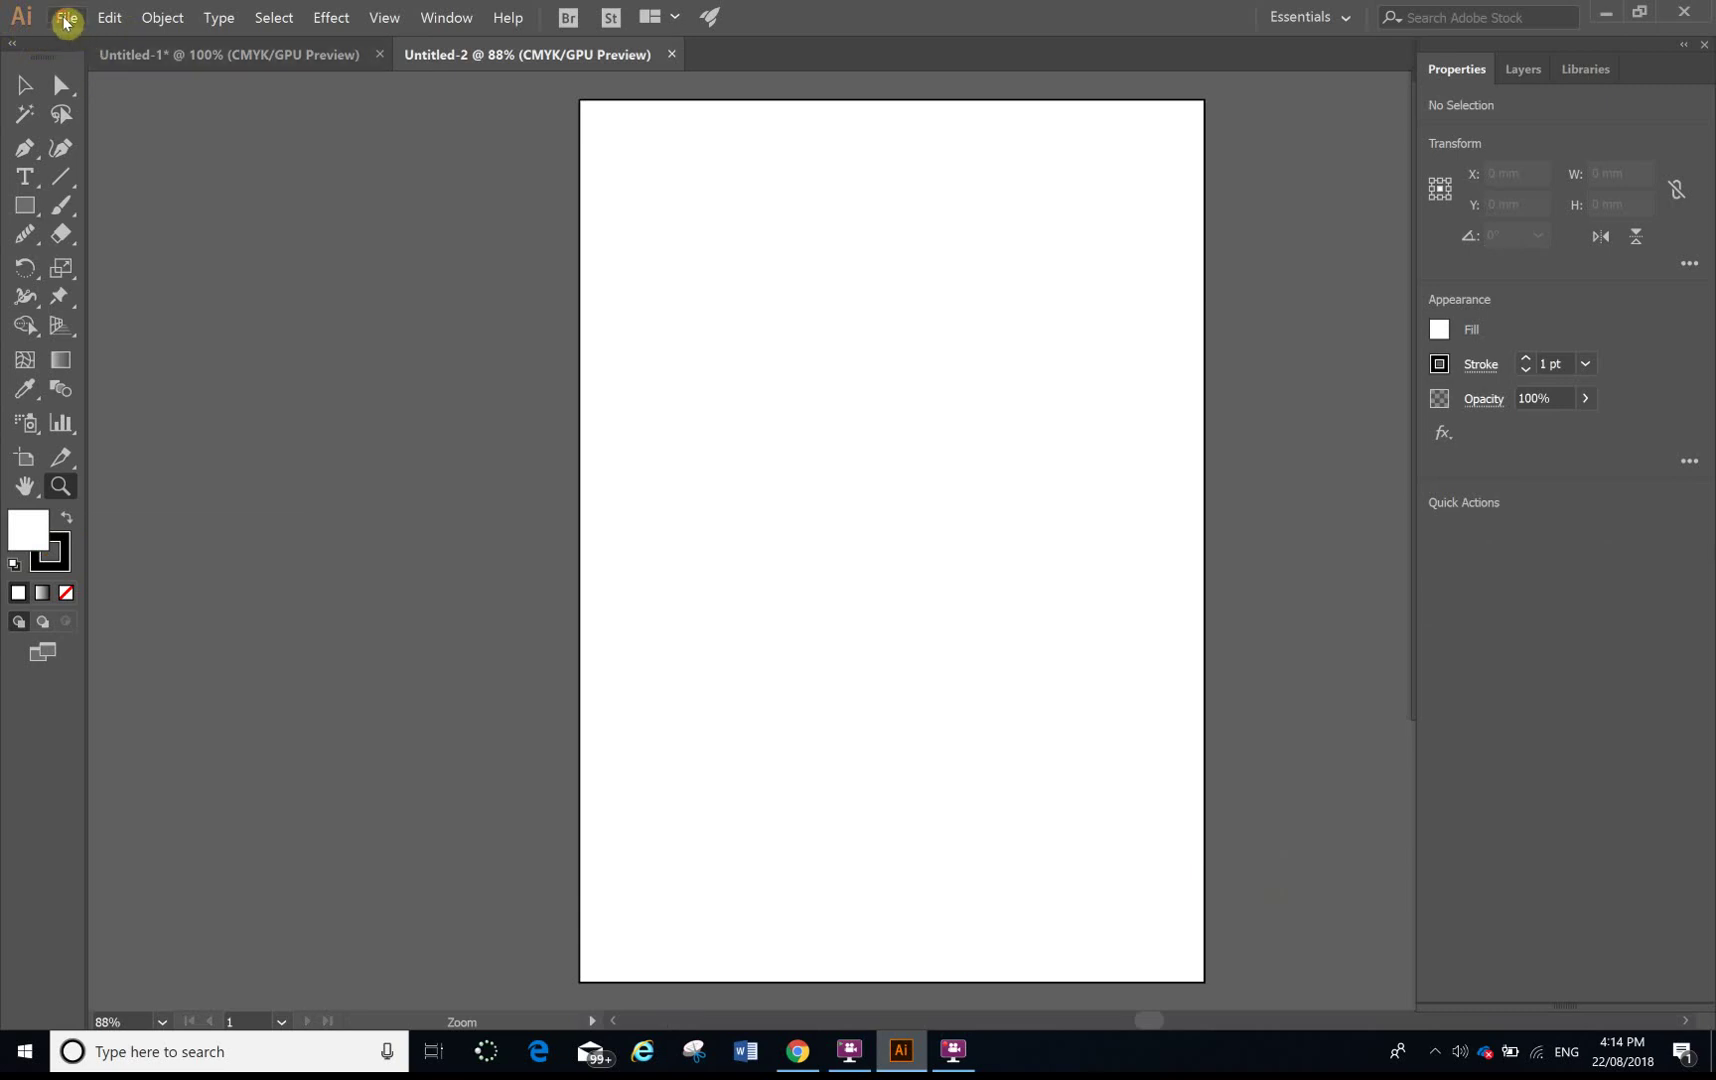
left_click(65, 20)
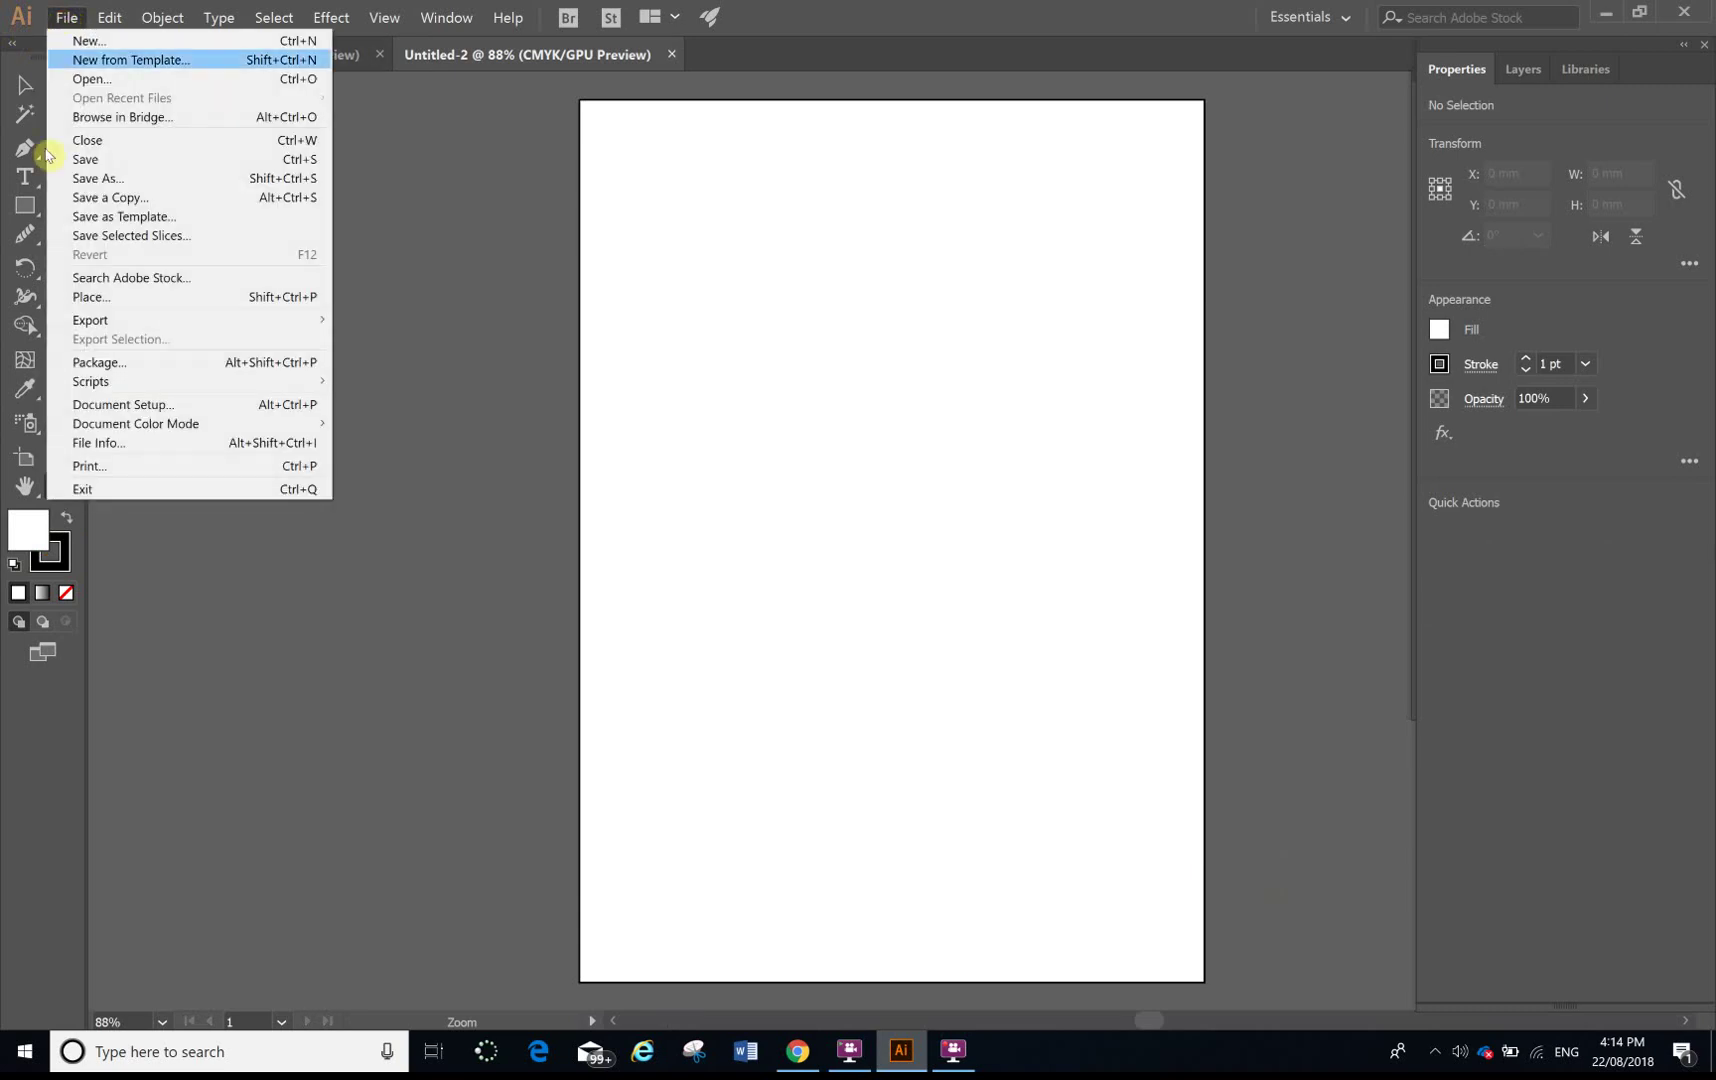
left_click(120, 298)
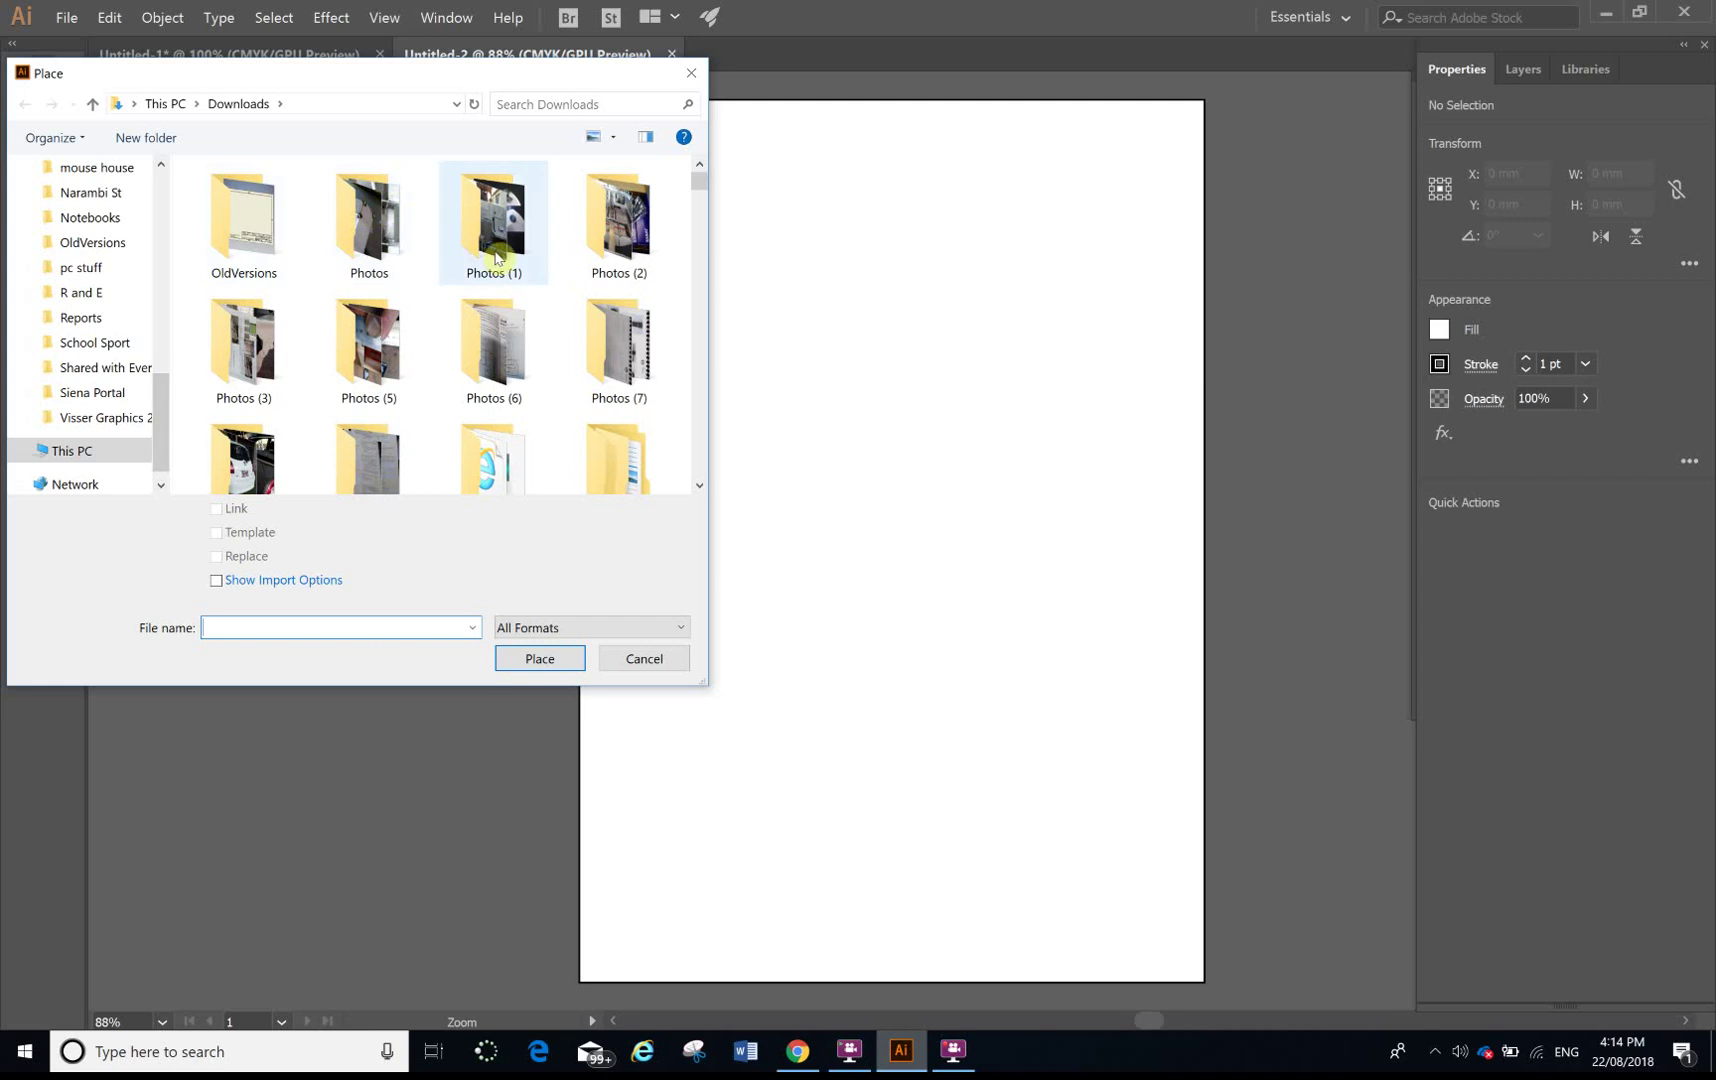
left_click_drag(698, 186, 666, 344)
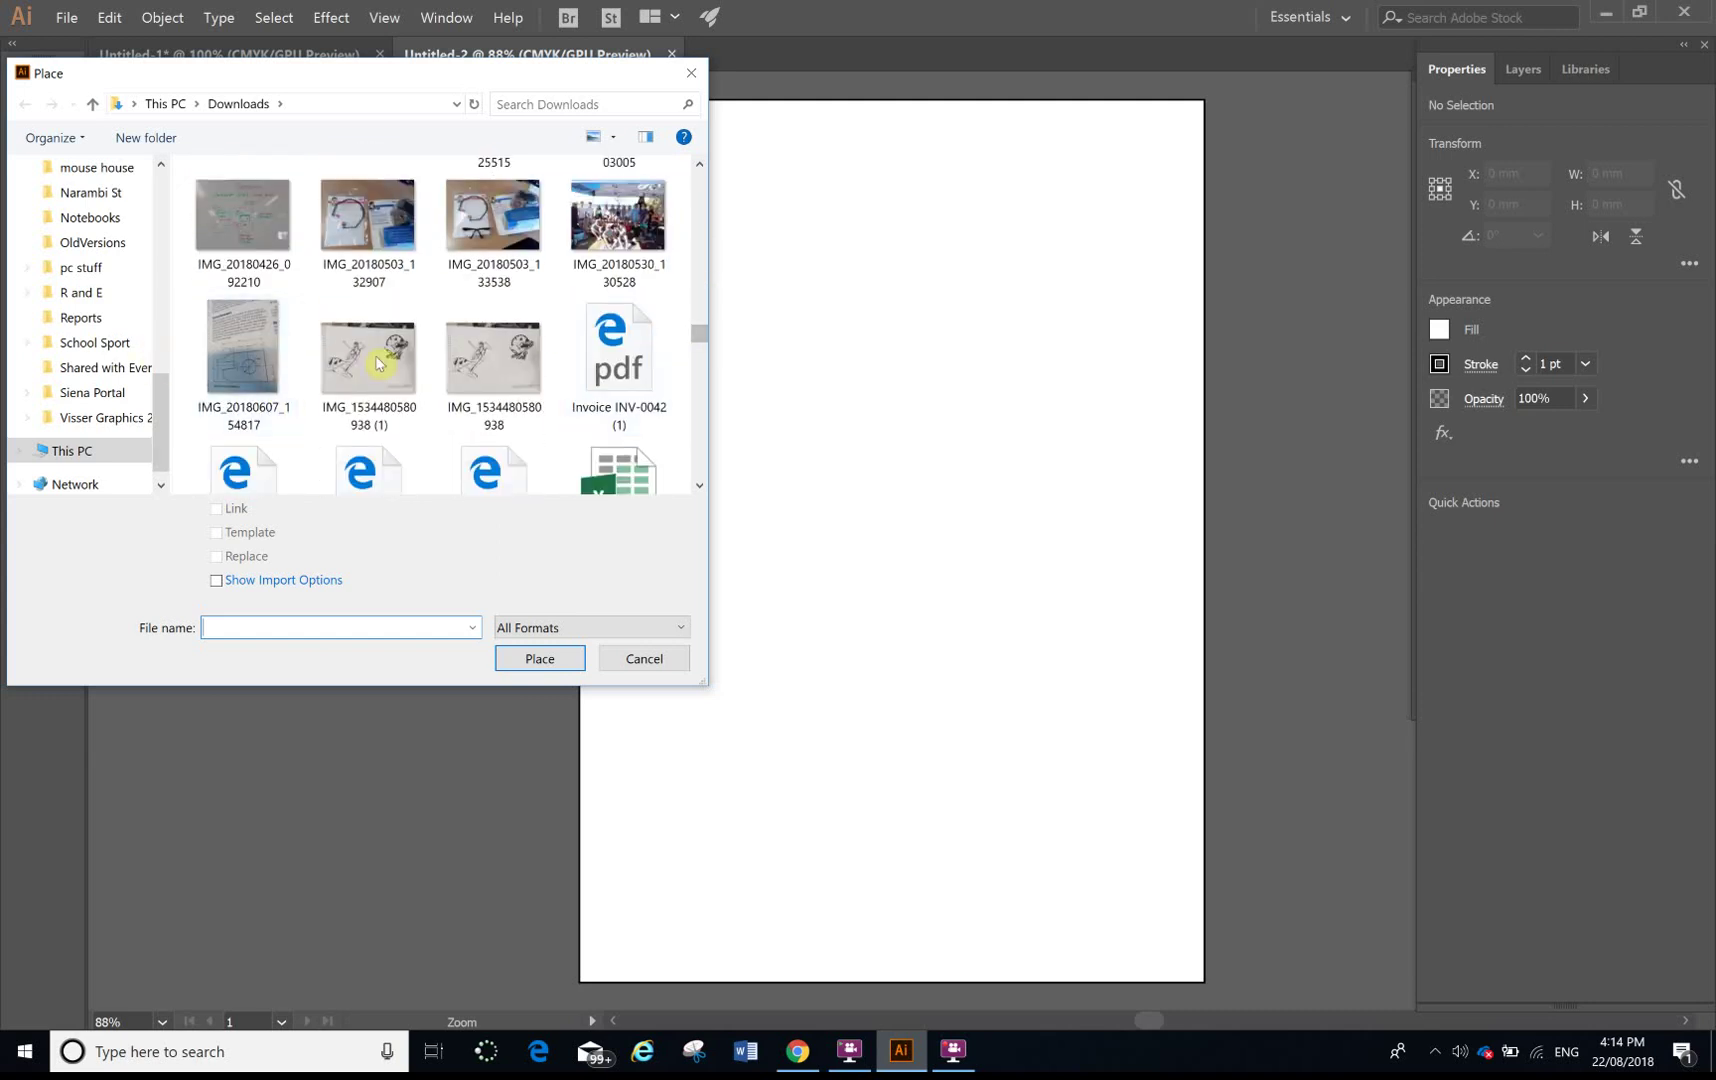
double_click(513, 372)
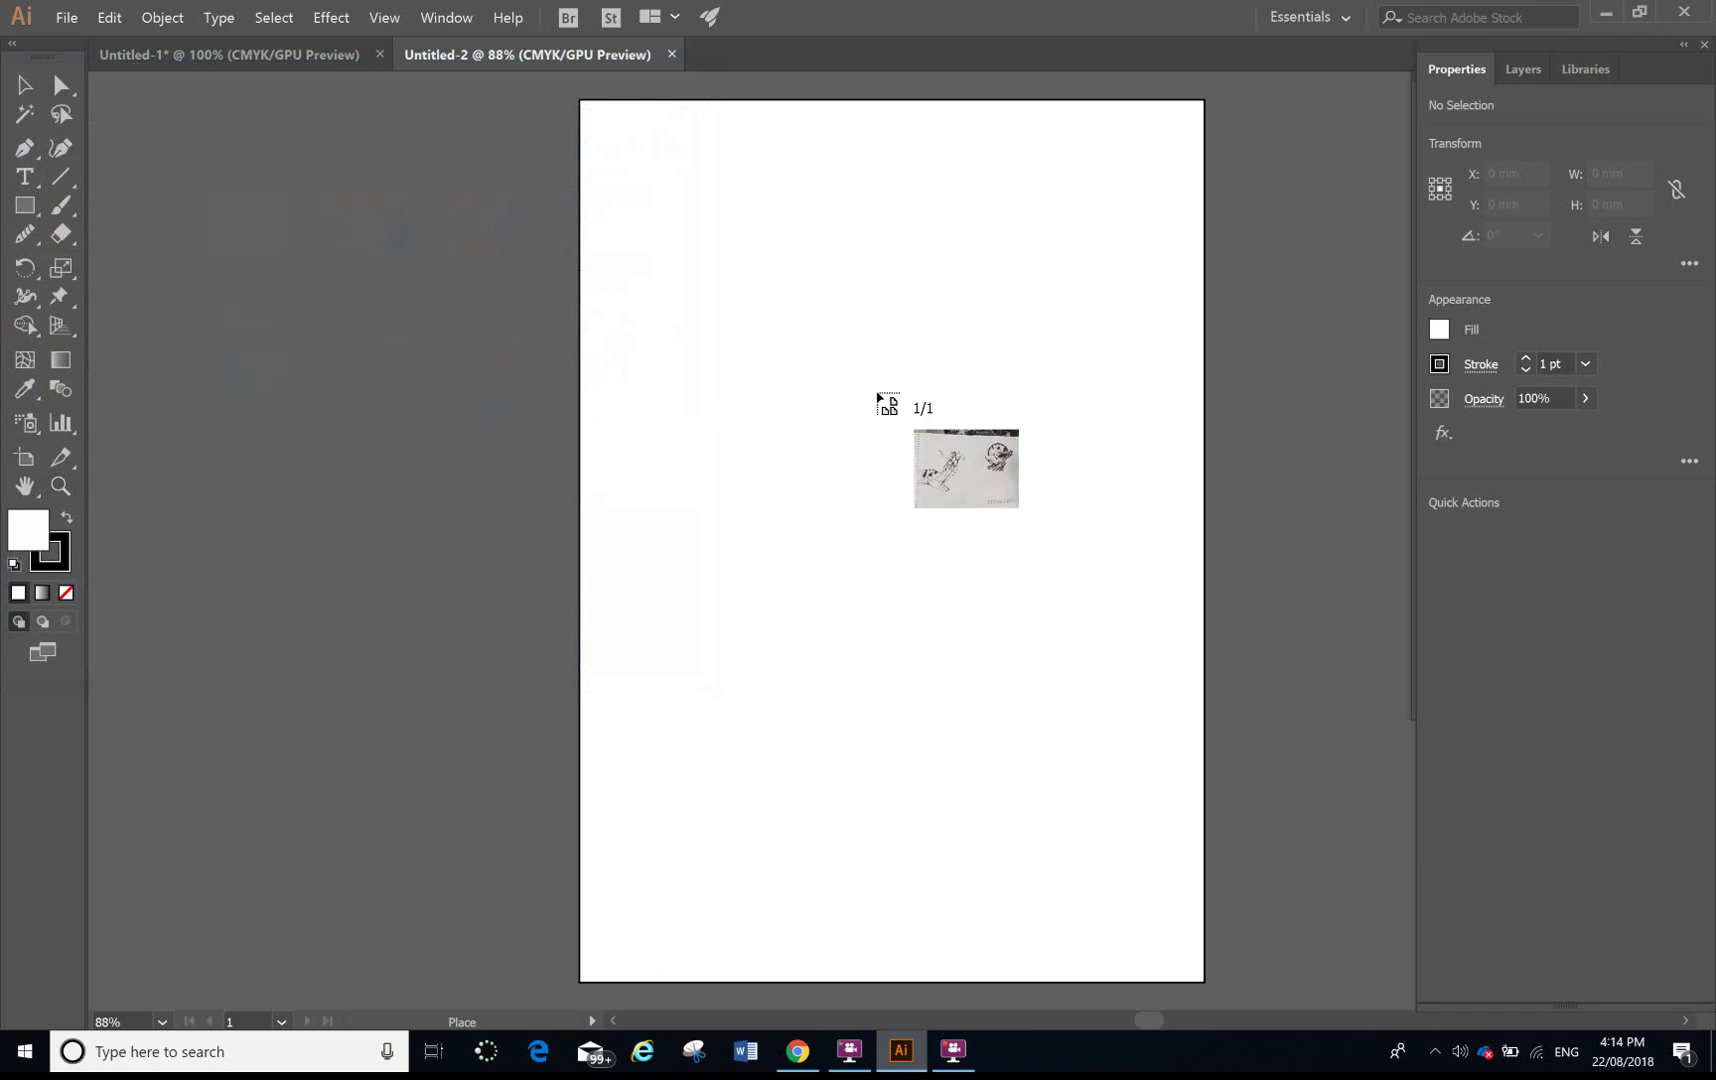
left_click(427, 365)
Step: Start cropping the placed photo and fit the crop frame around the circular surfer logo, about 347 x 360 mm
key("z")
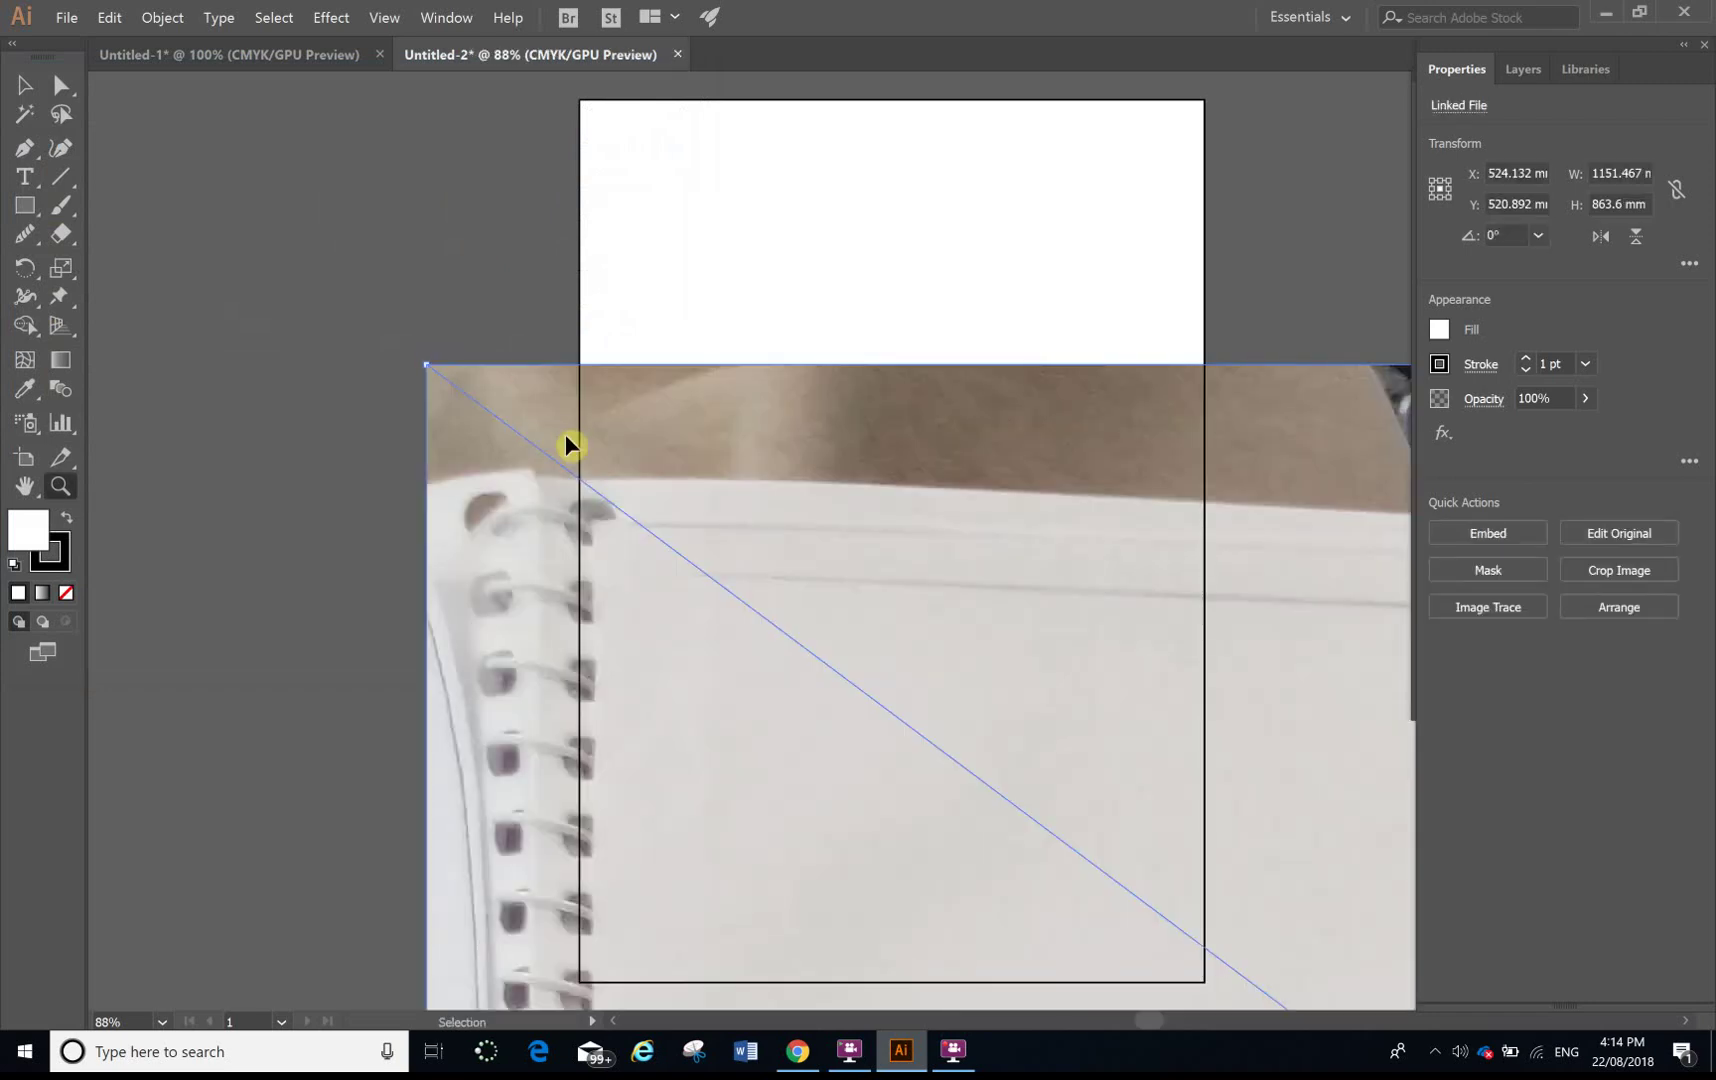
key("ctrl+minus")
key("ctrl+minus")
key("ctrl+minus")
key("ctrl+minus")
key("ctrl+minus")
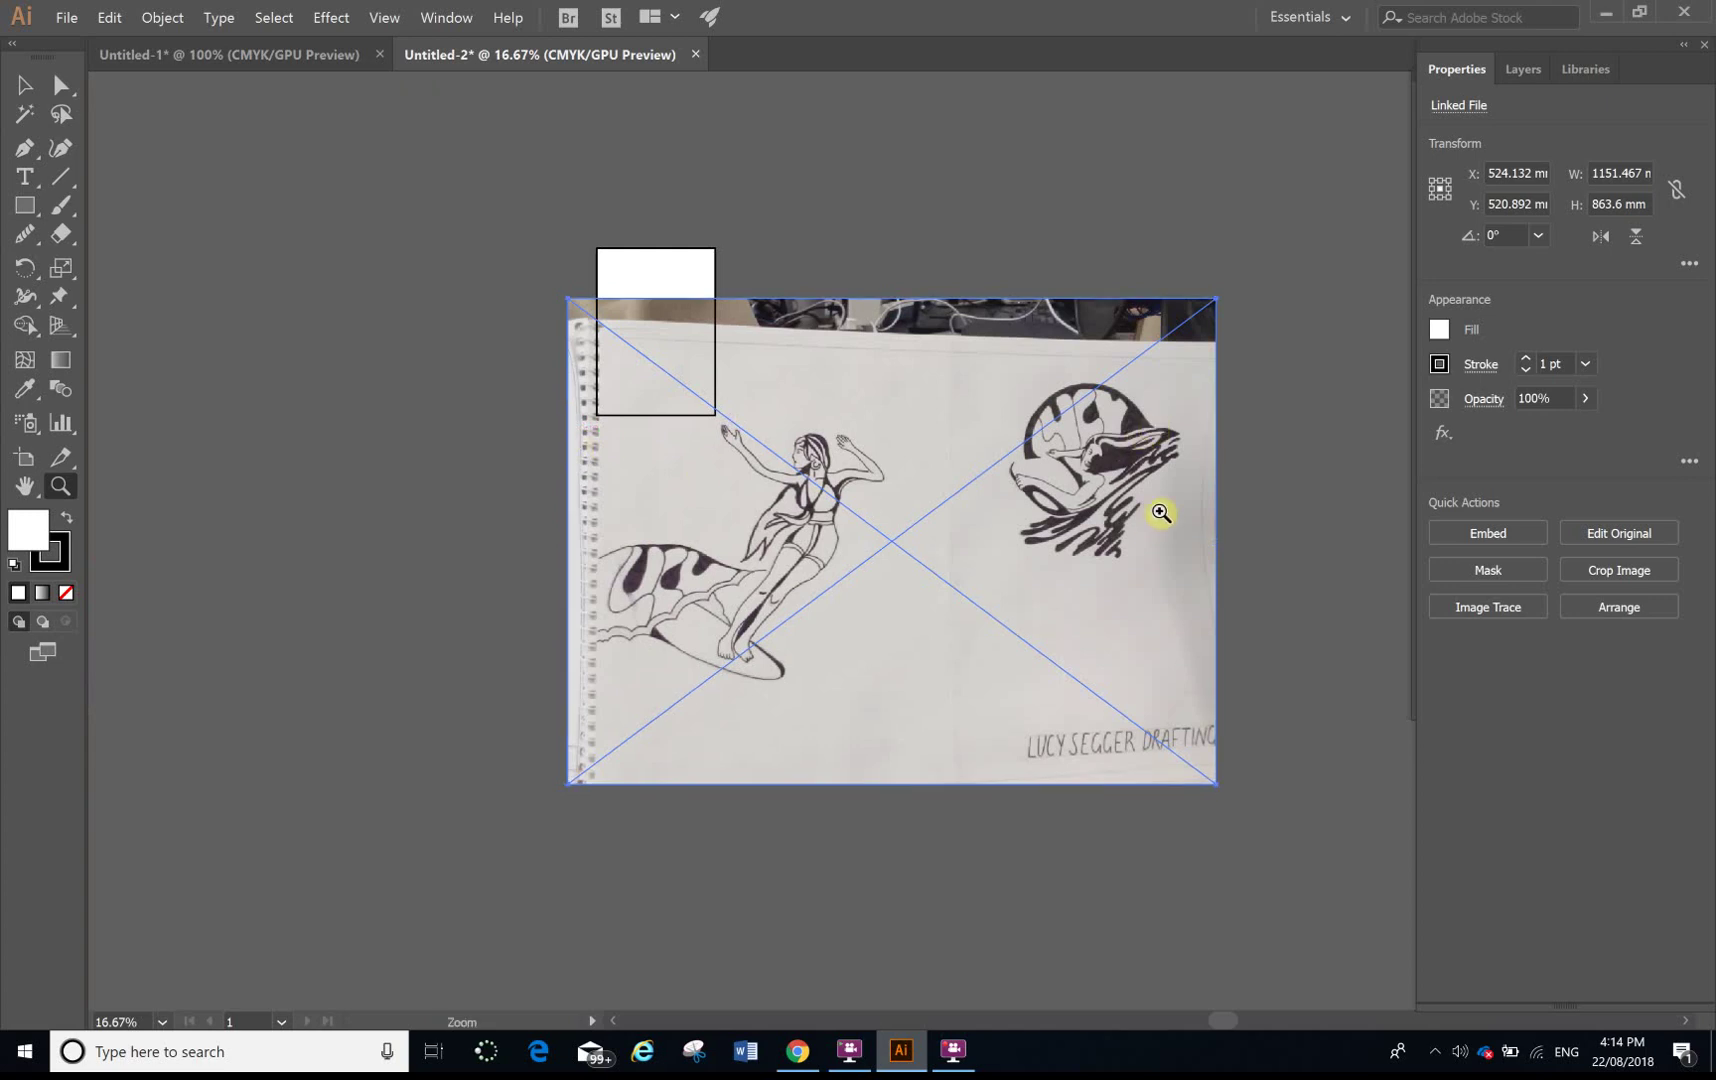
scroll(1160, 509, "up", 1)
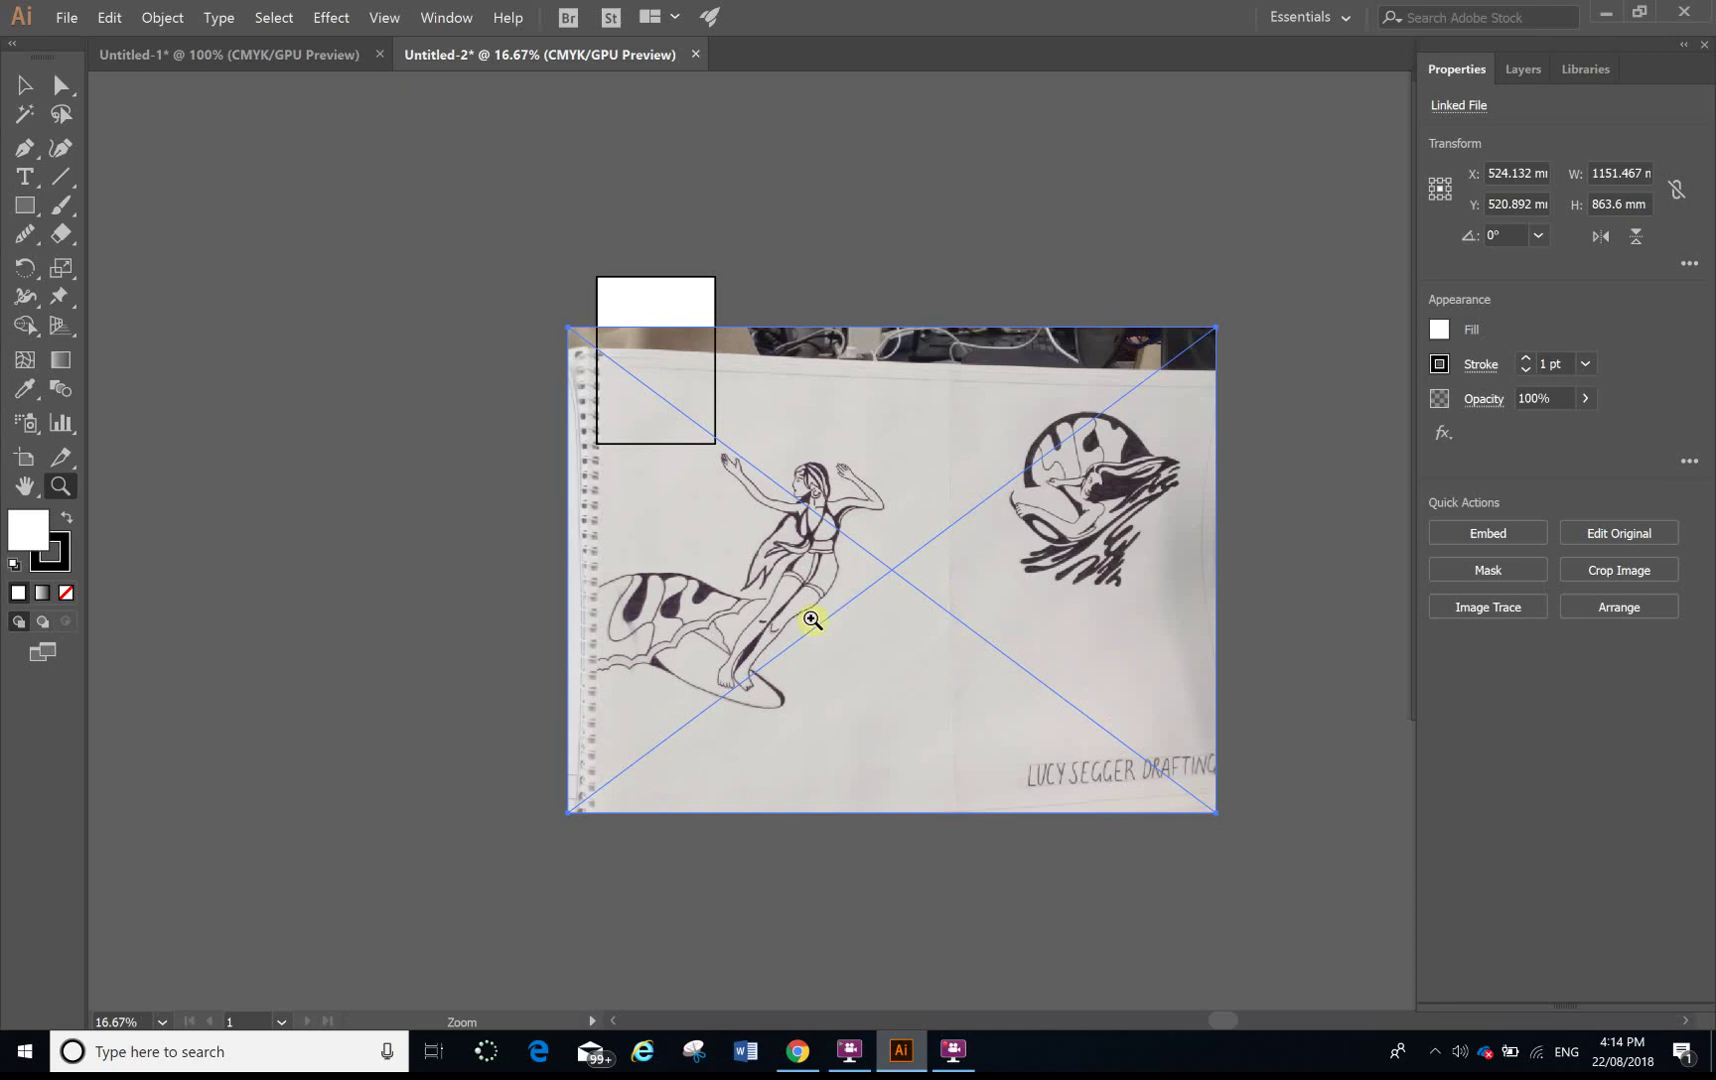
right_click(905, 480)
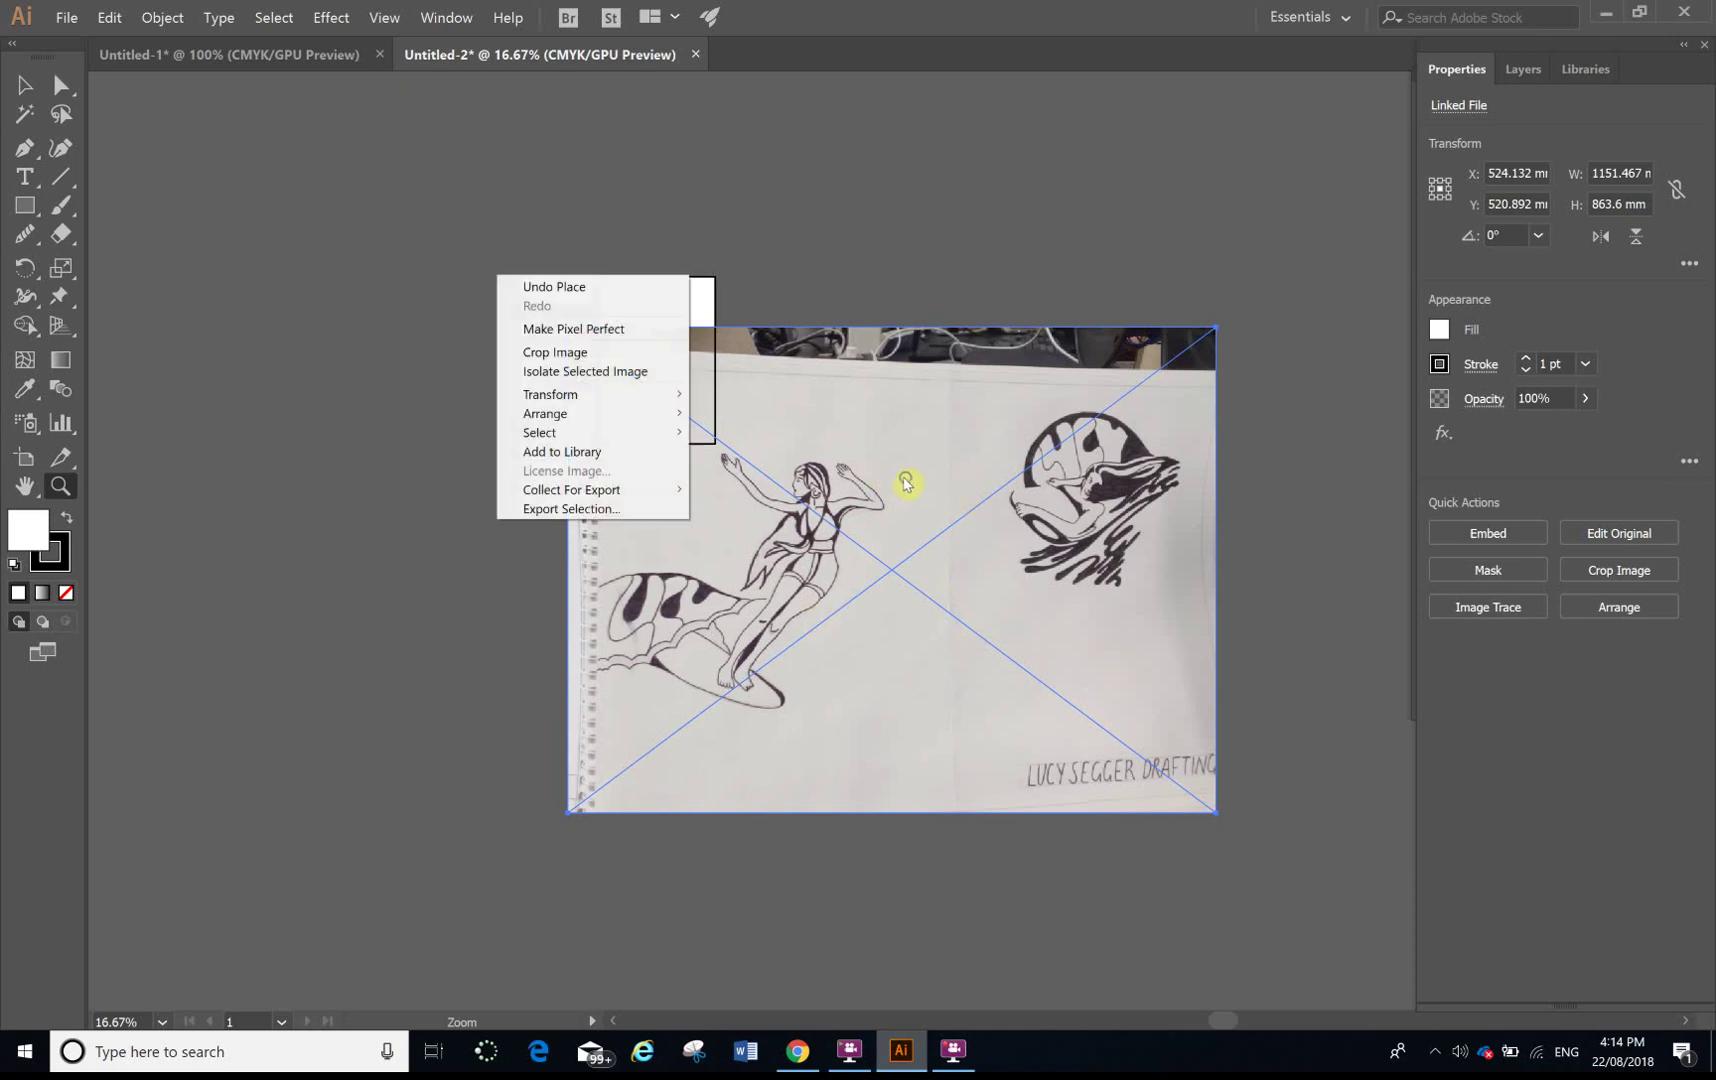
left_click(551, 356)
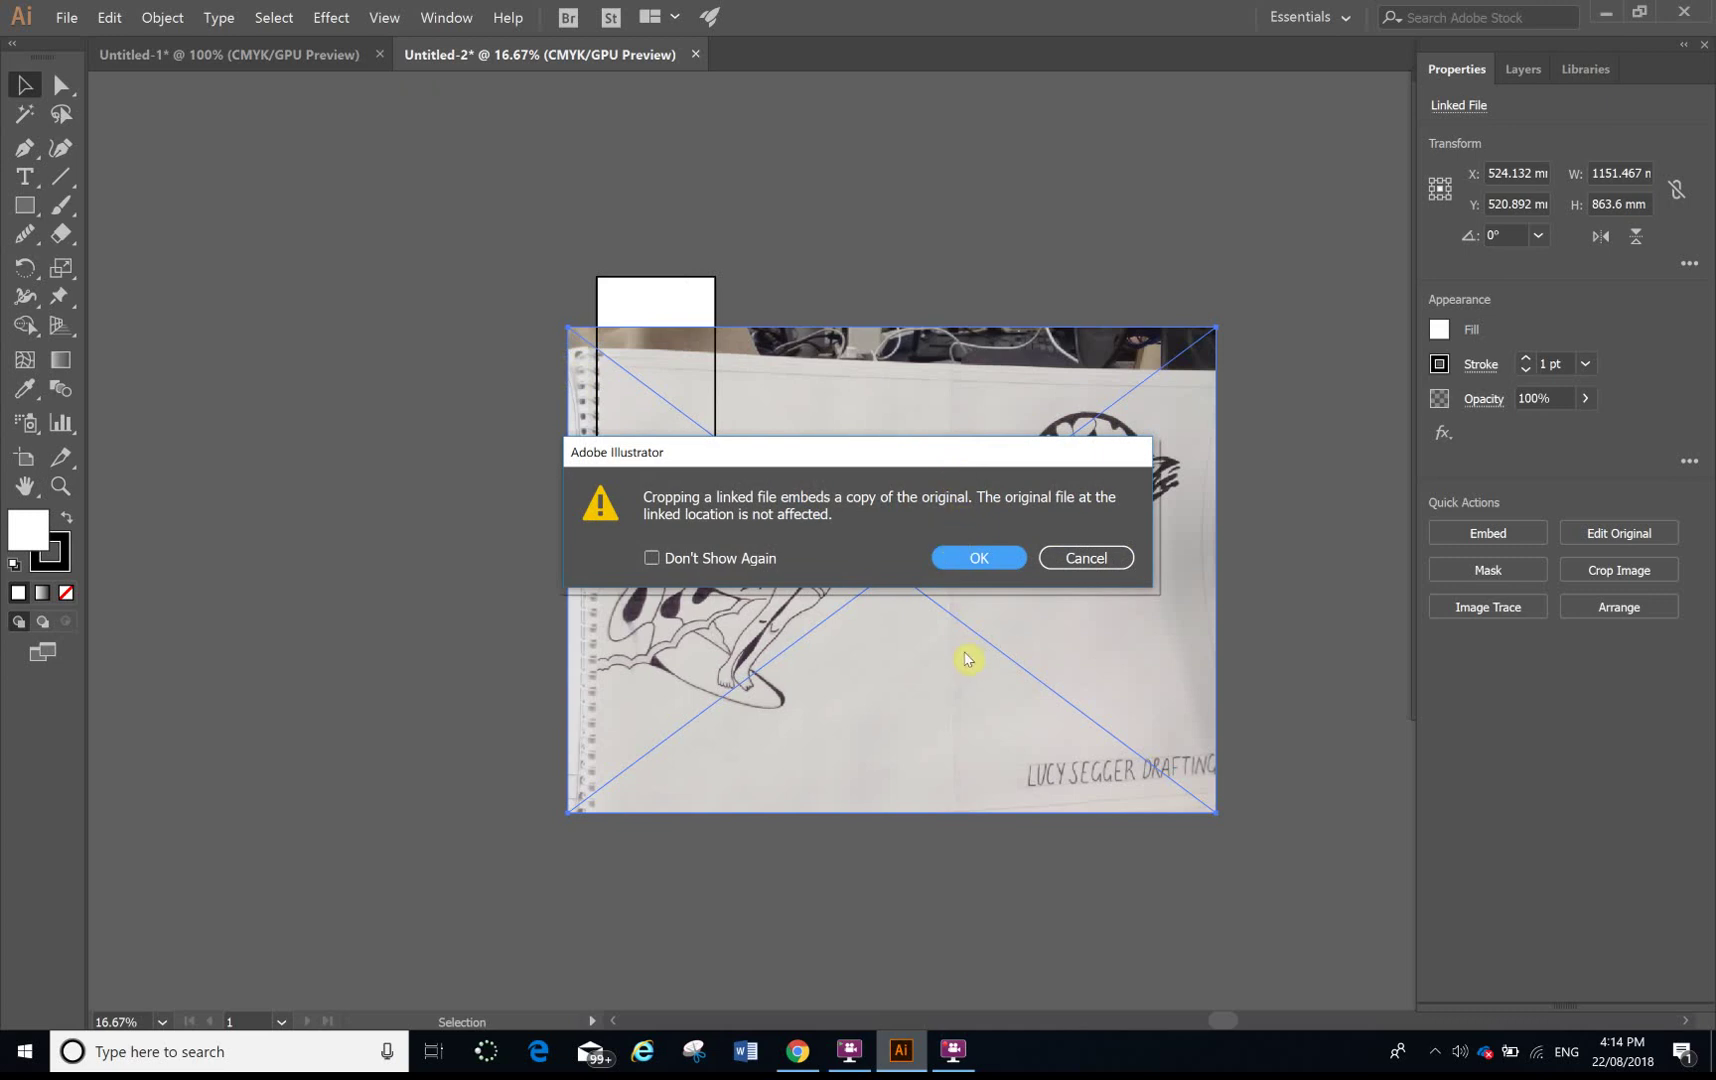
left_click(979, 558)
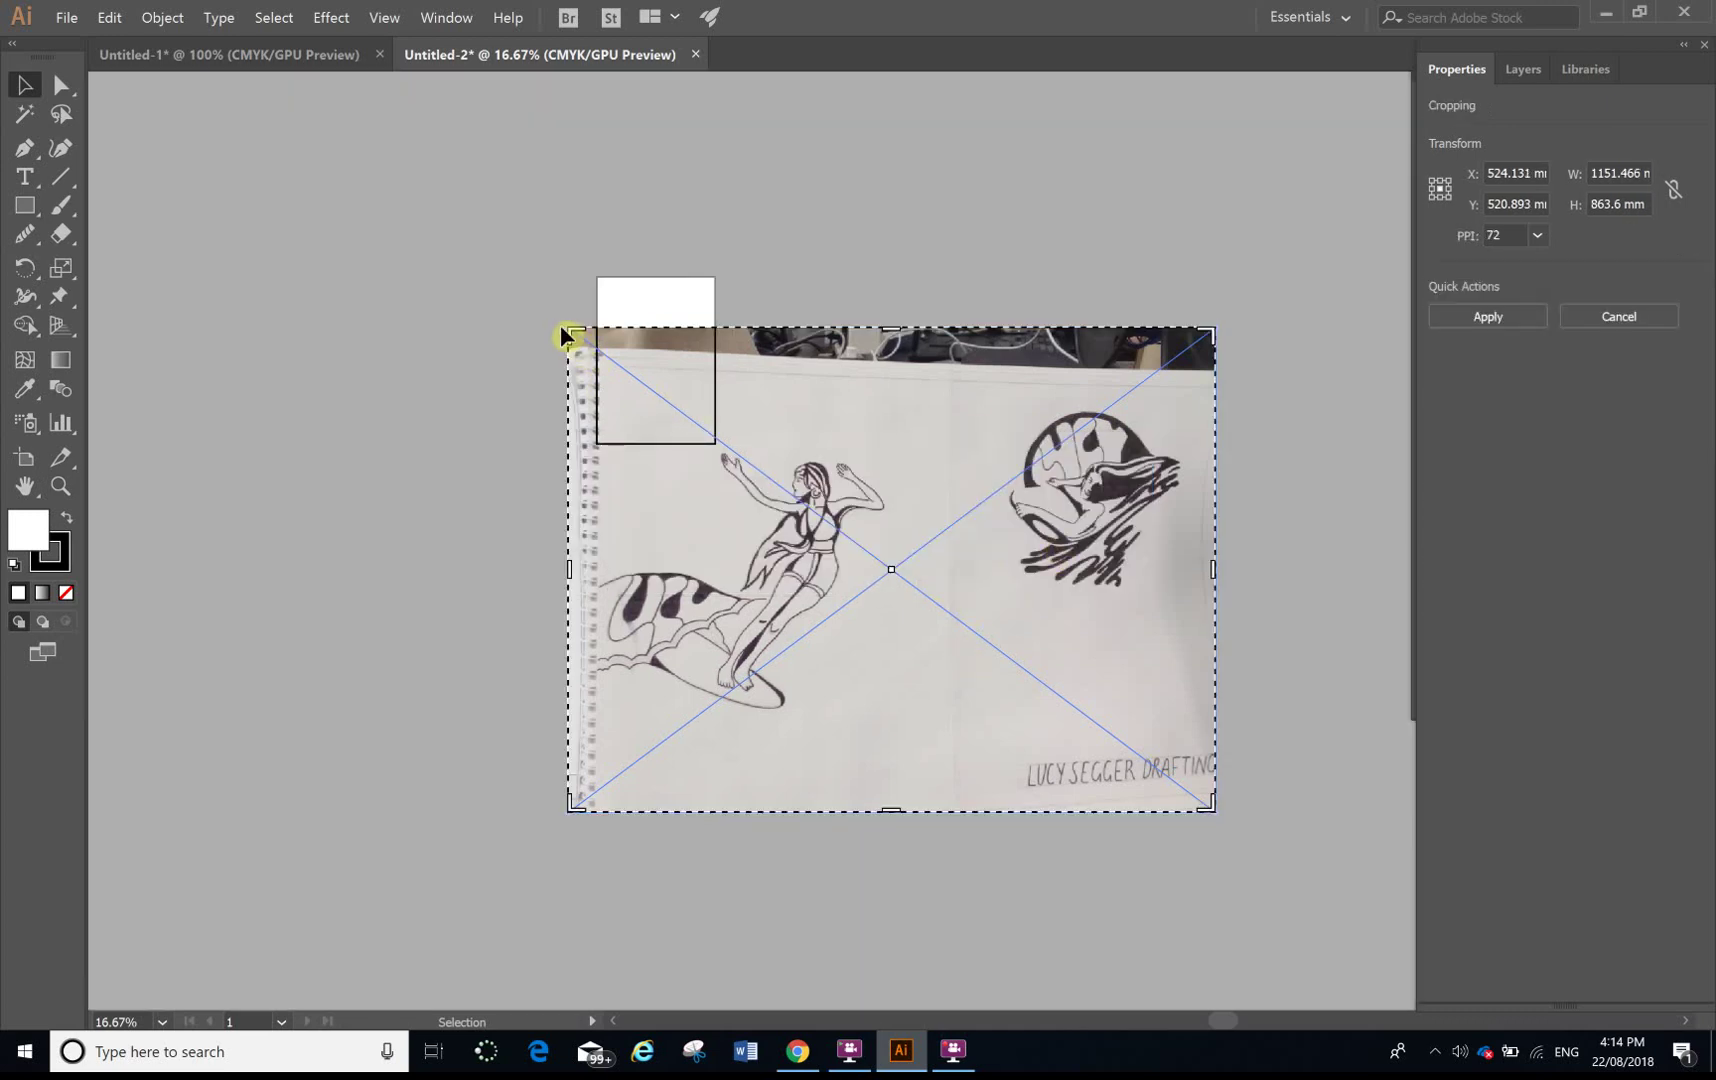
left_click_drag(573, 332, 1000, 407)
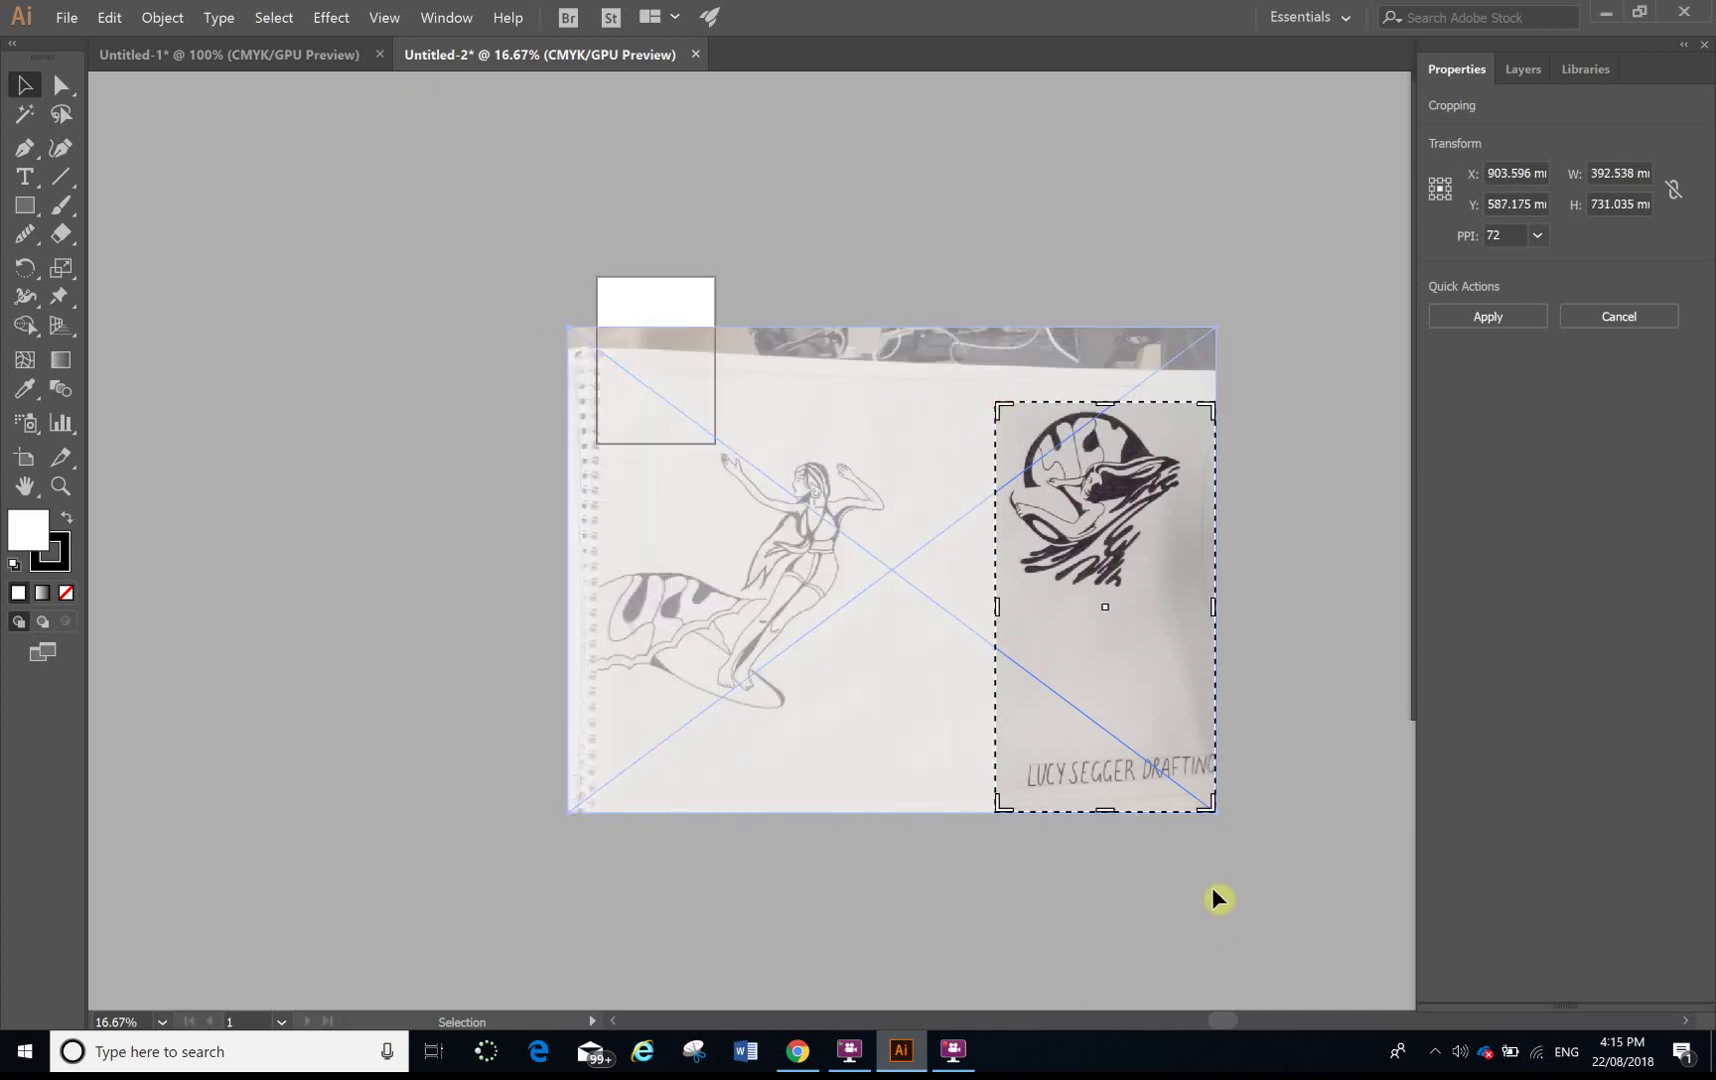
left_click_drag(1210, 808, 1185, 596)
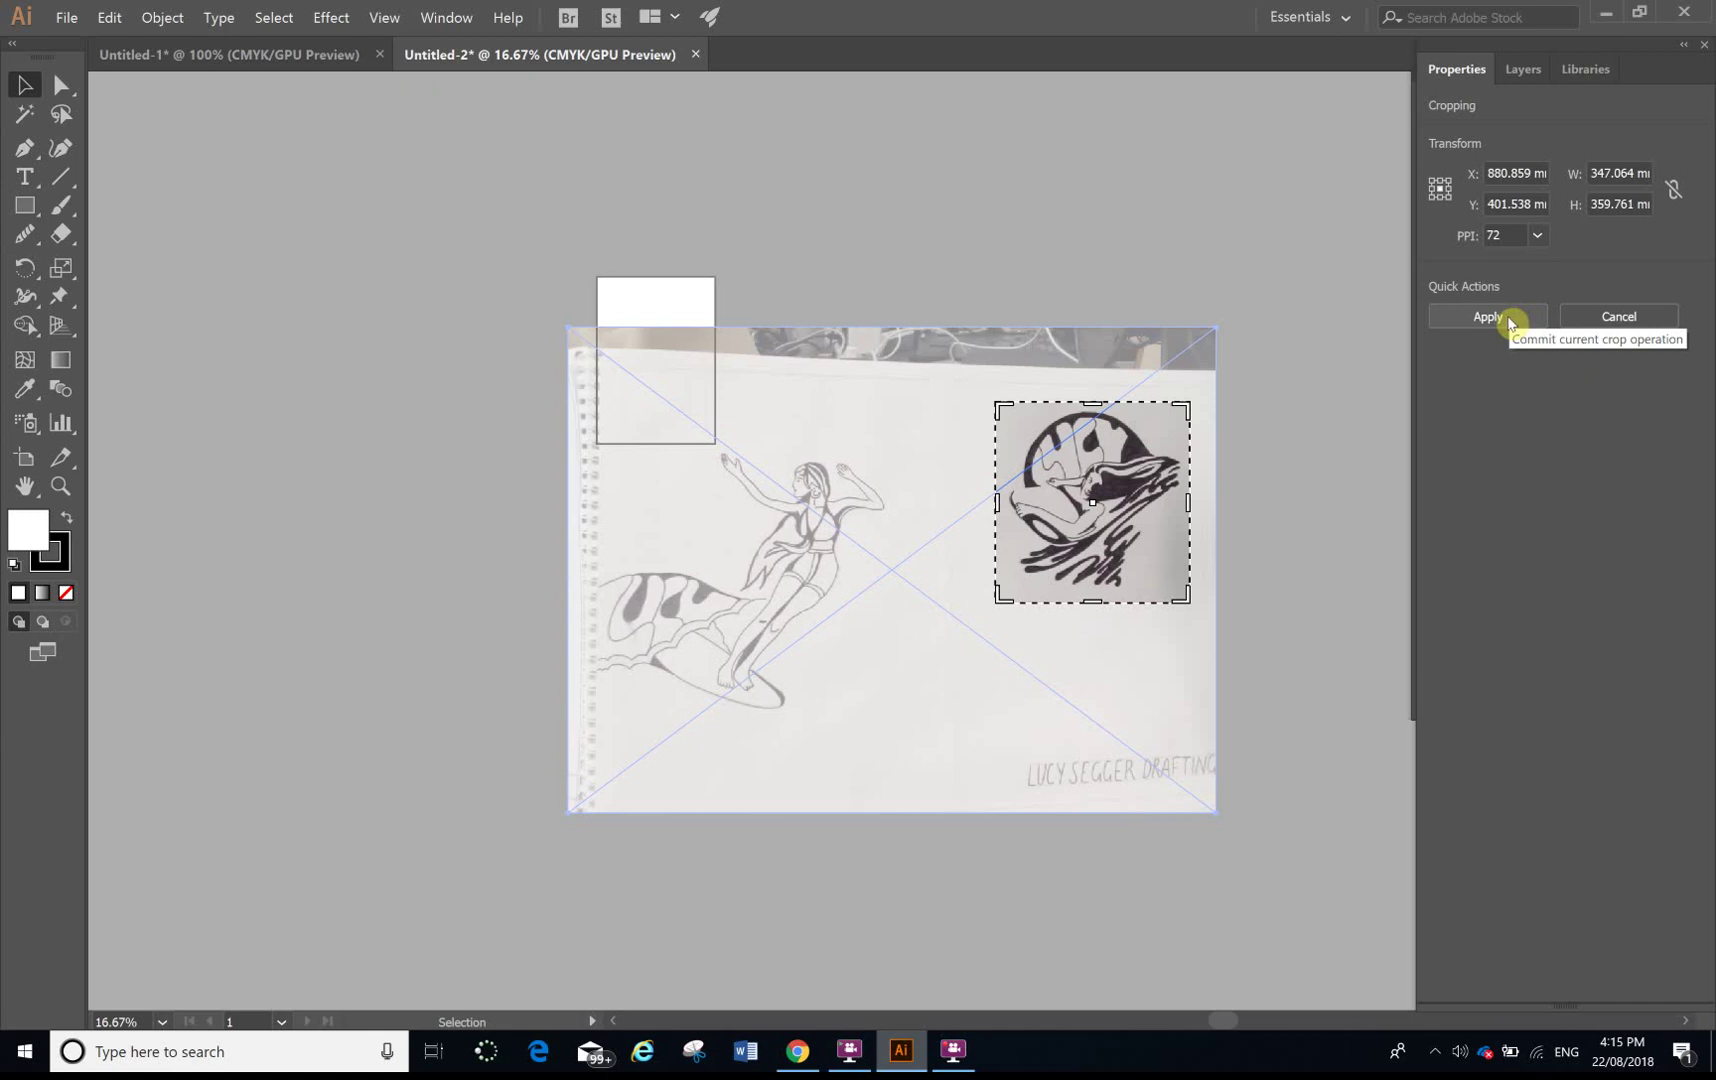
Step: Clear the docked panels, bring Properties back and apply the crop around the circular logo
left_click(1706, 47)
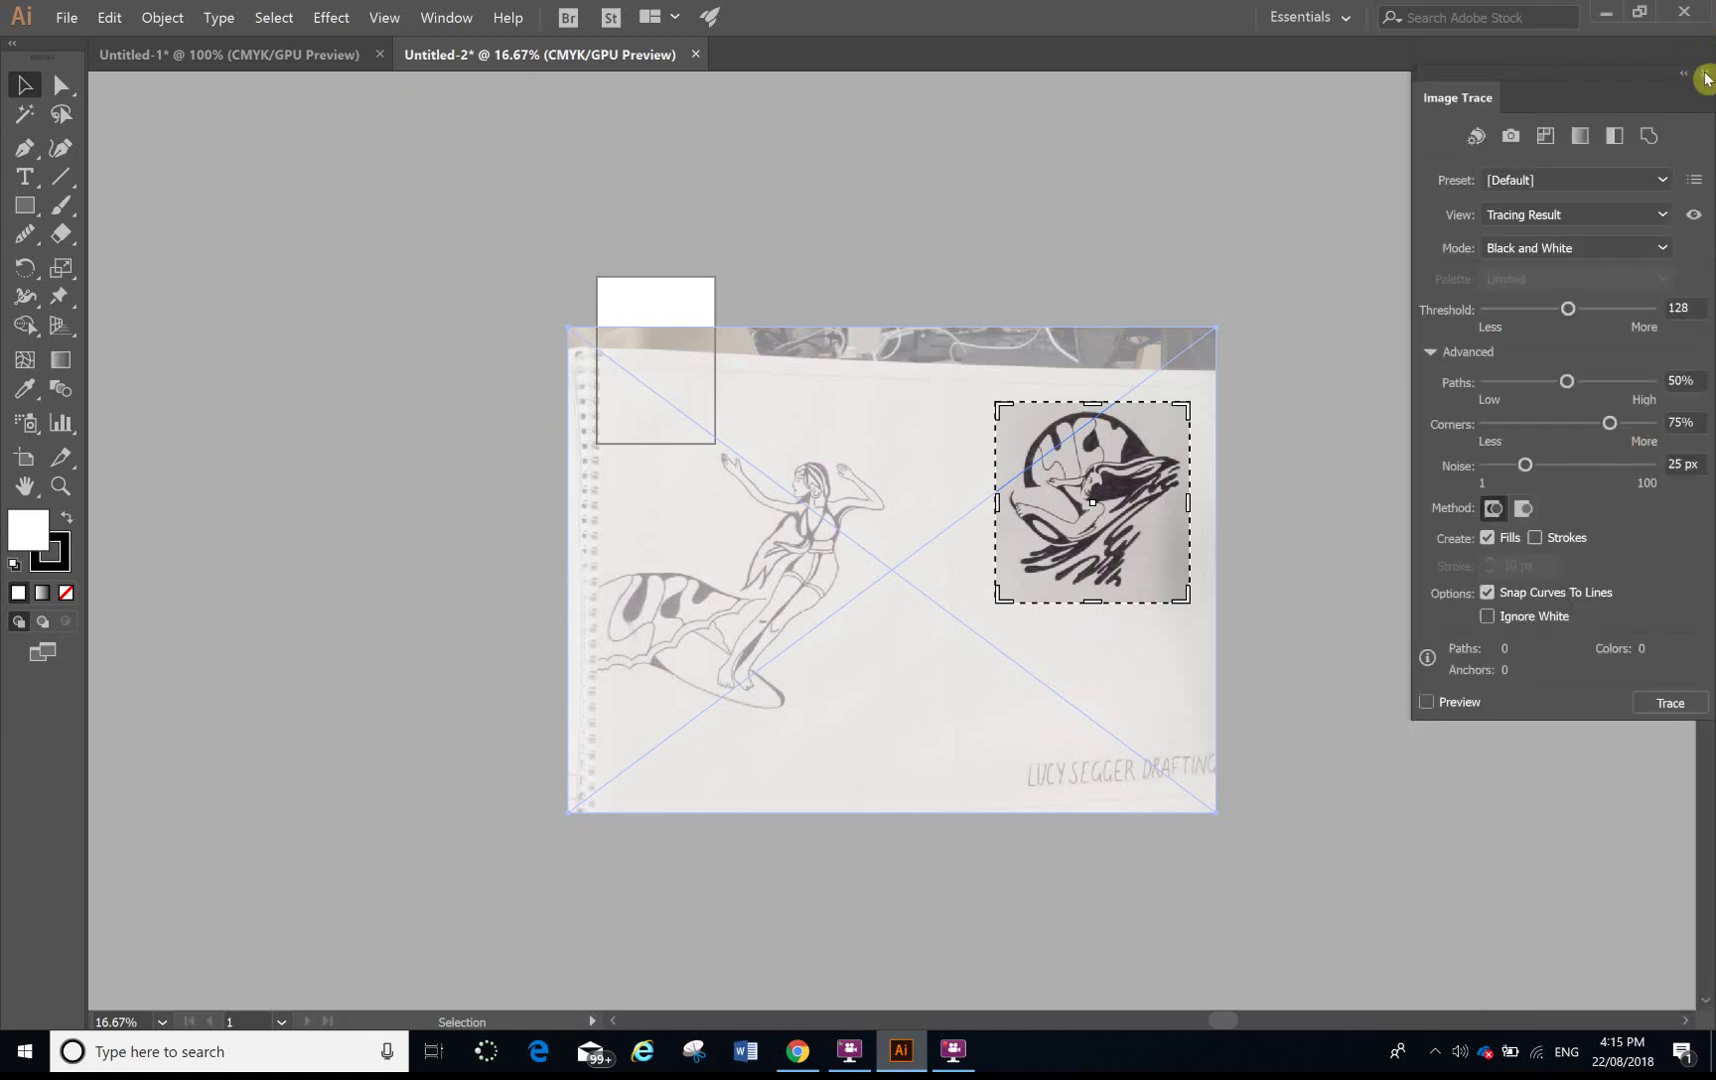
left_click(1708, 78)
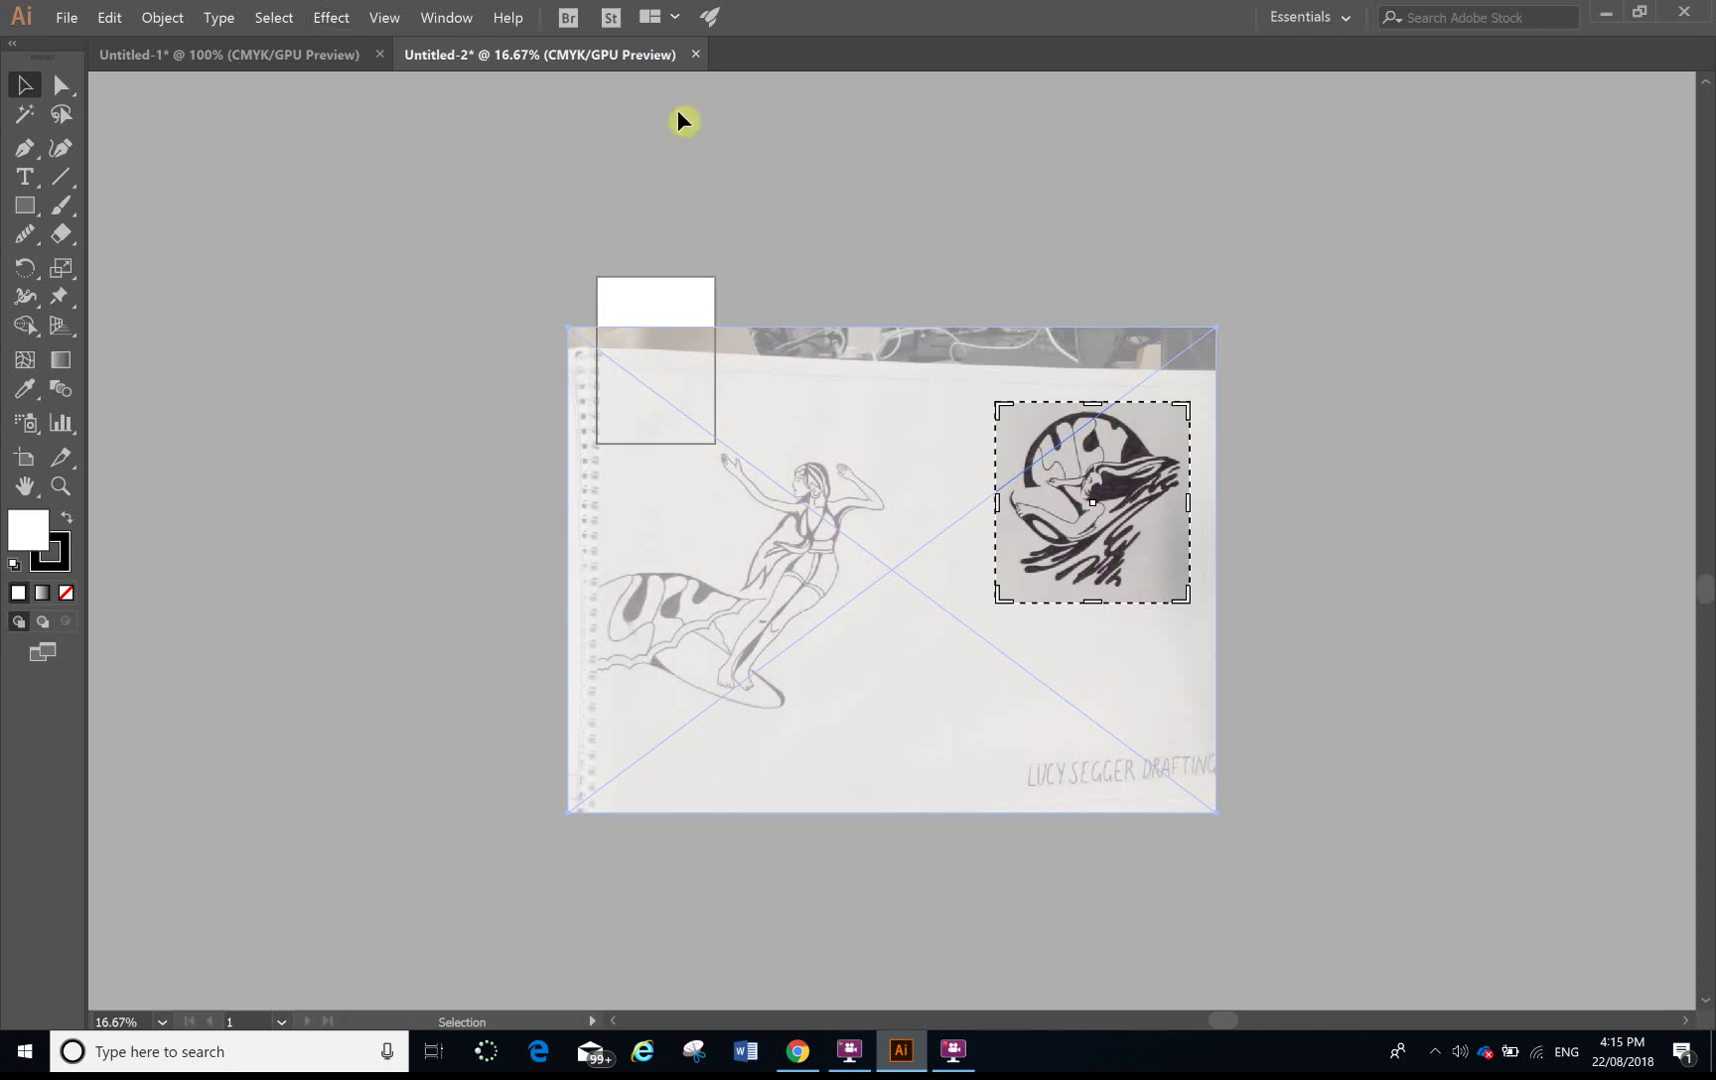
left_click(446, 18)
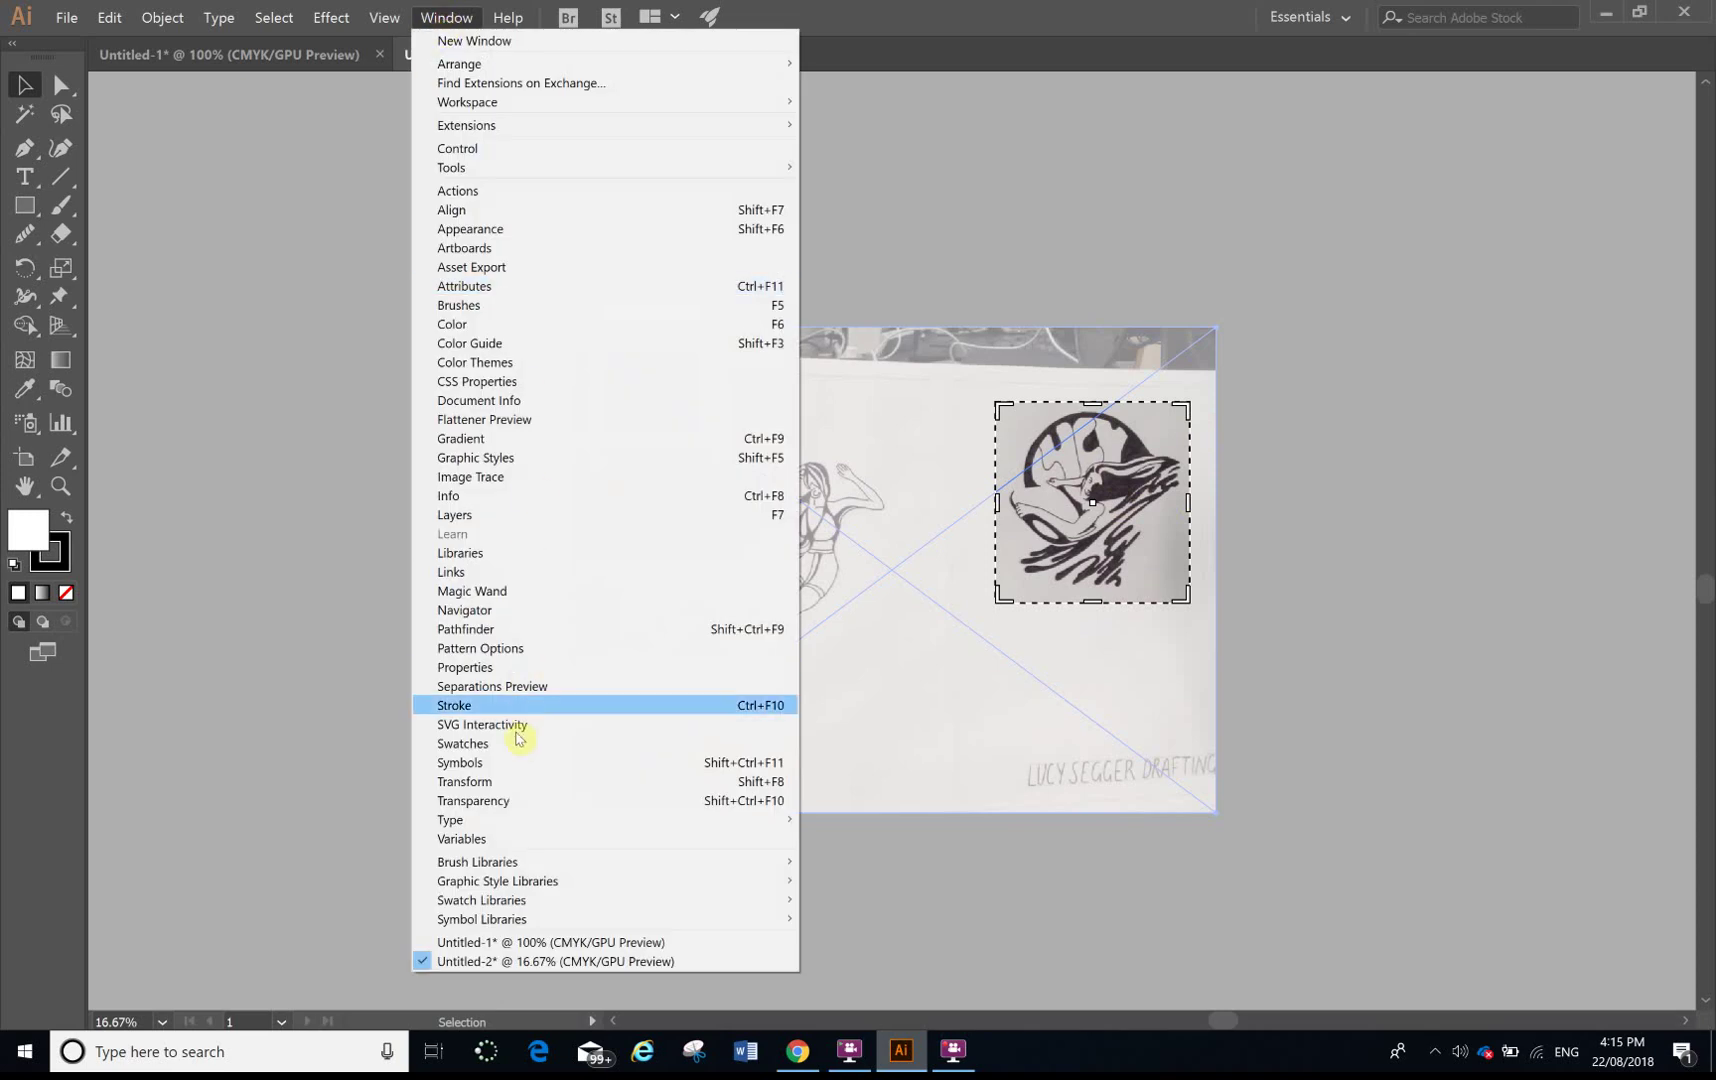
left_click(486, 668)
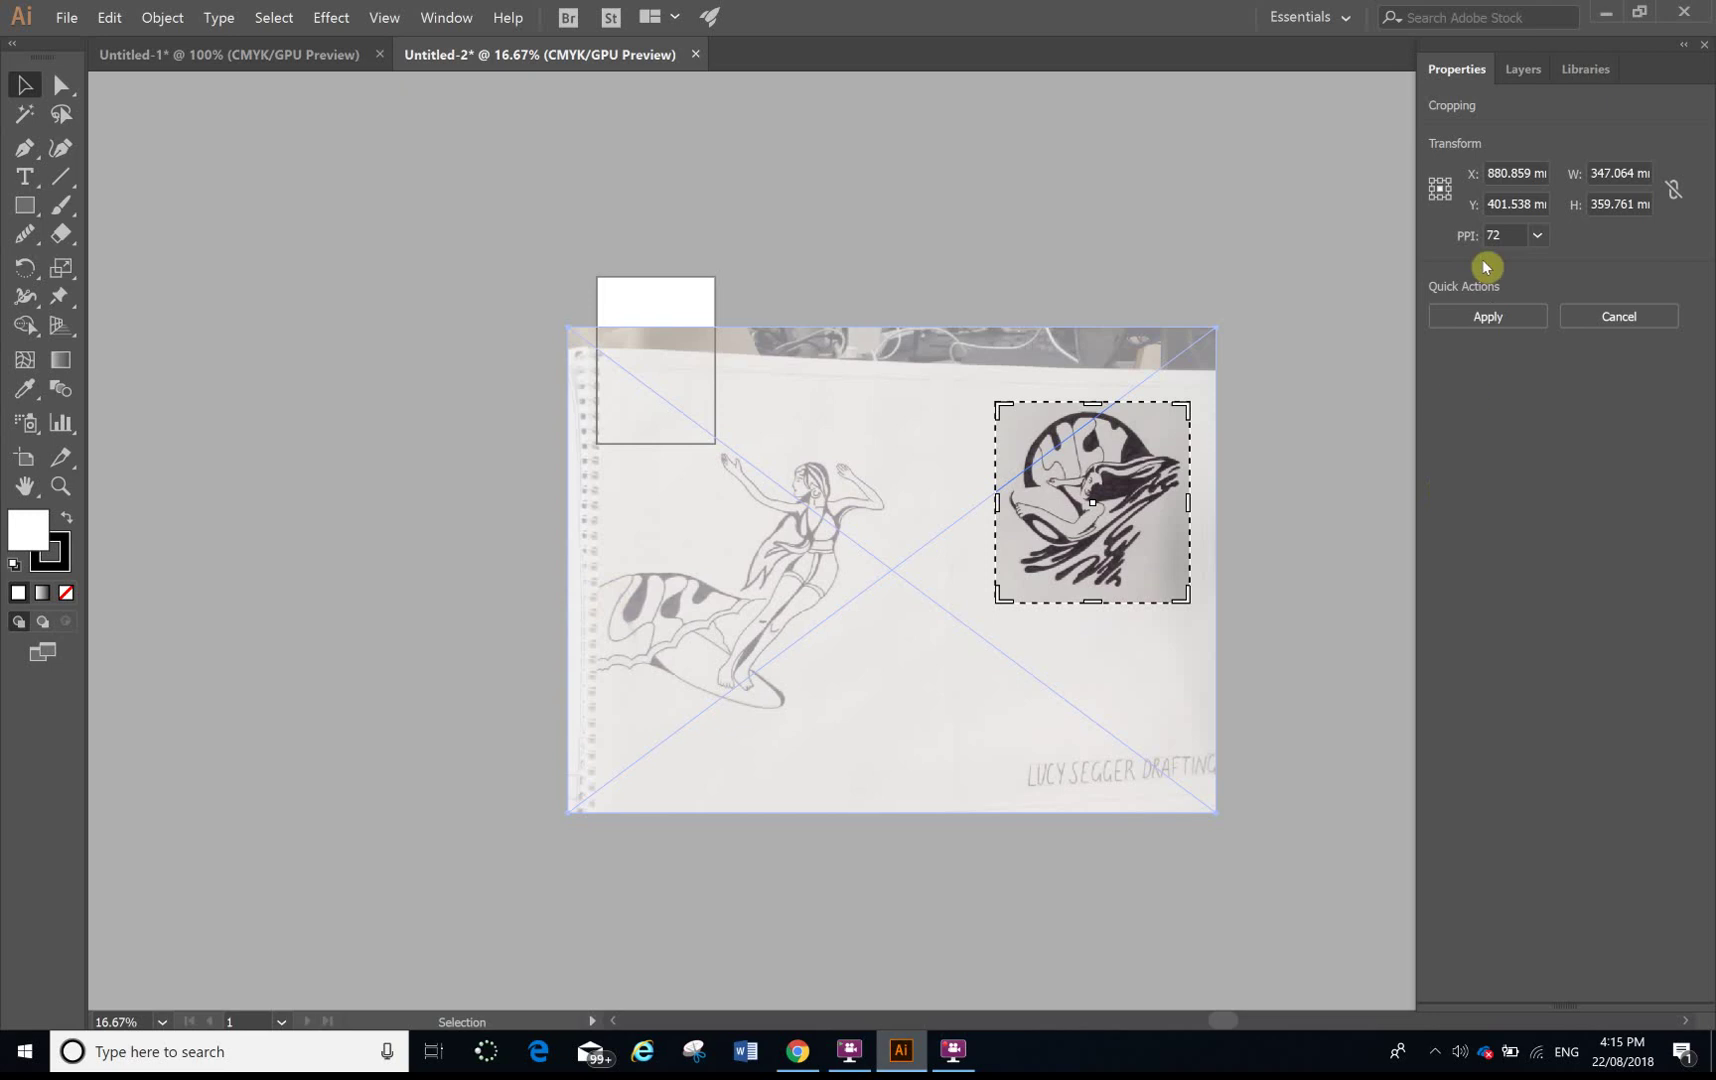
left_click(1487, 318)
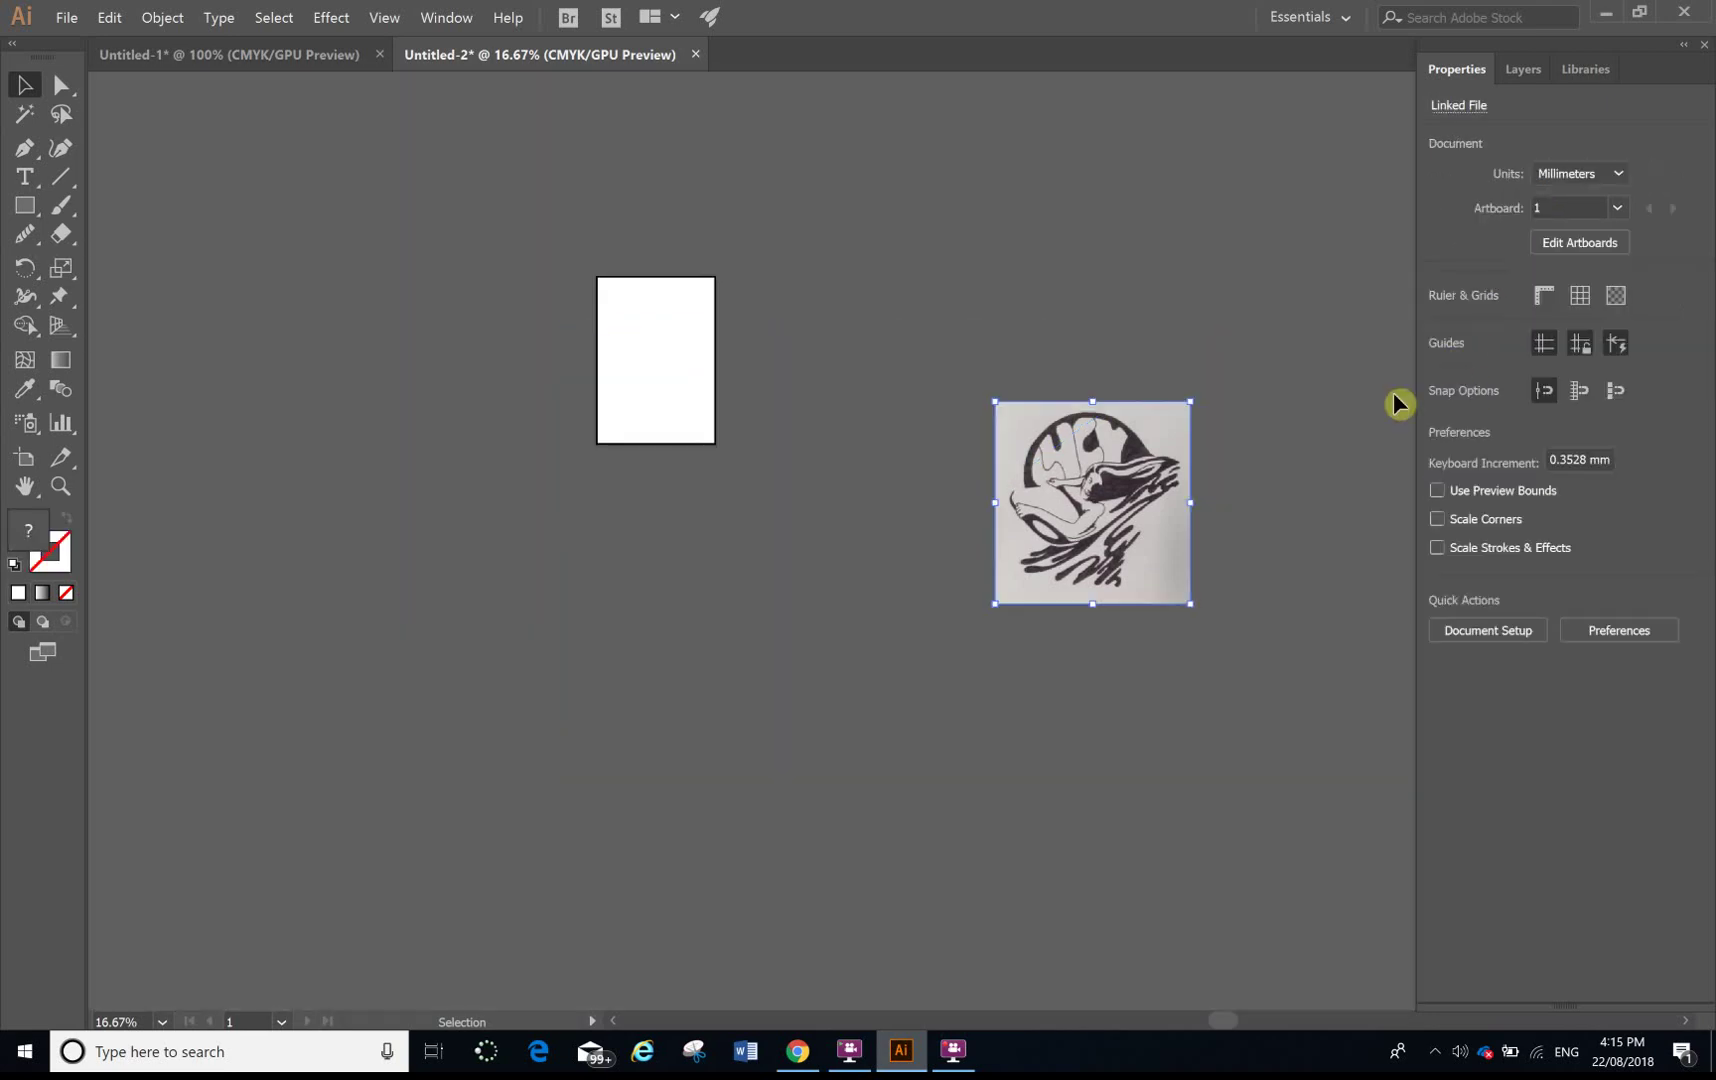
Step: Move the cropped logo image onto the artboard and scale it to about 205 x 213 mm, centred across the page
left_click_drag(1100, 498, 661, 354)
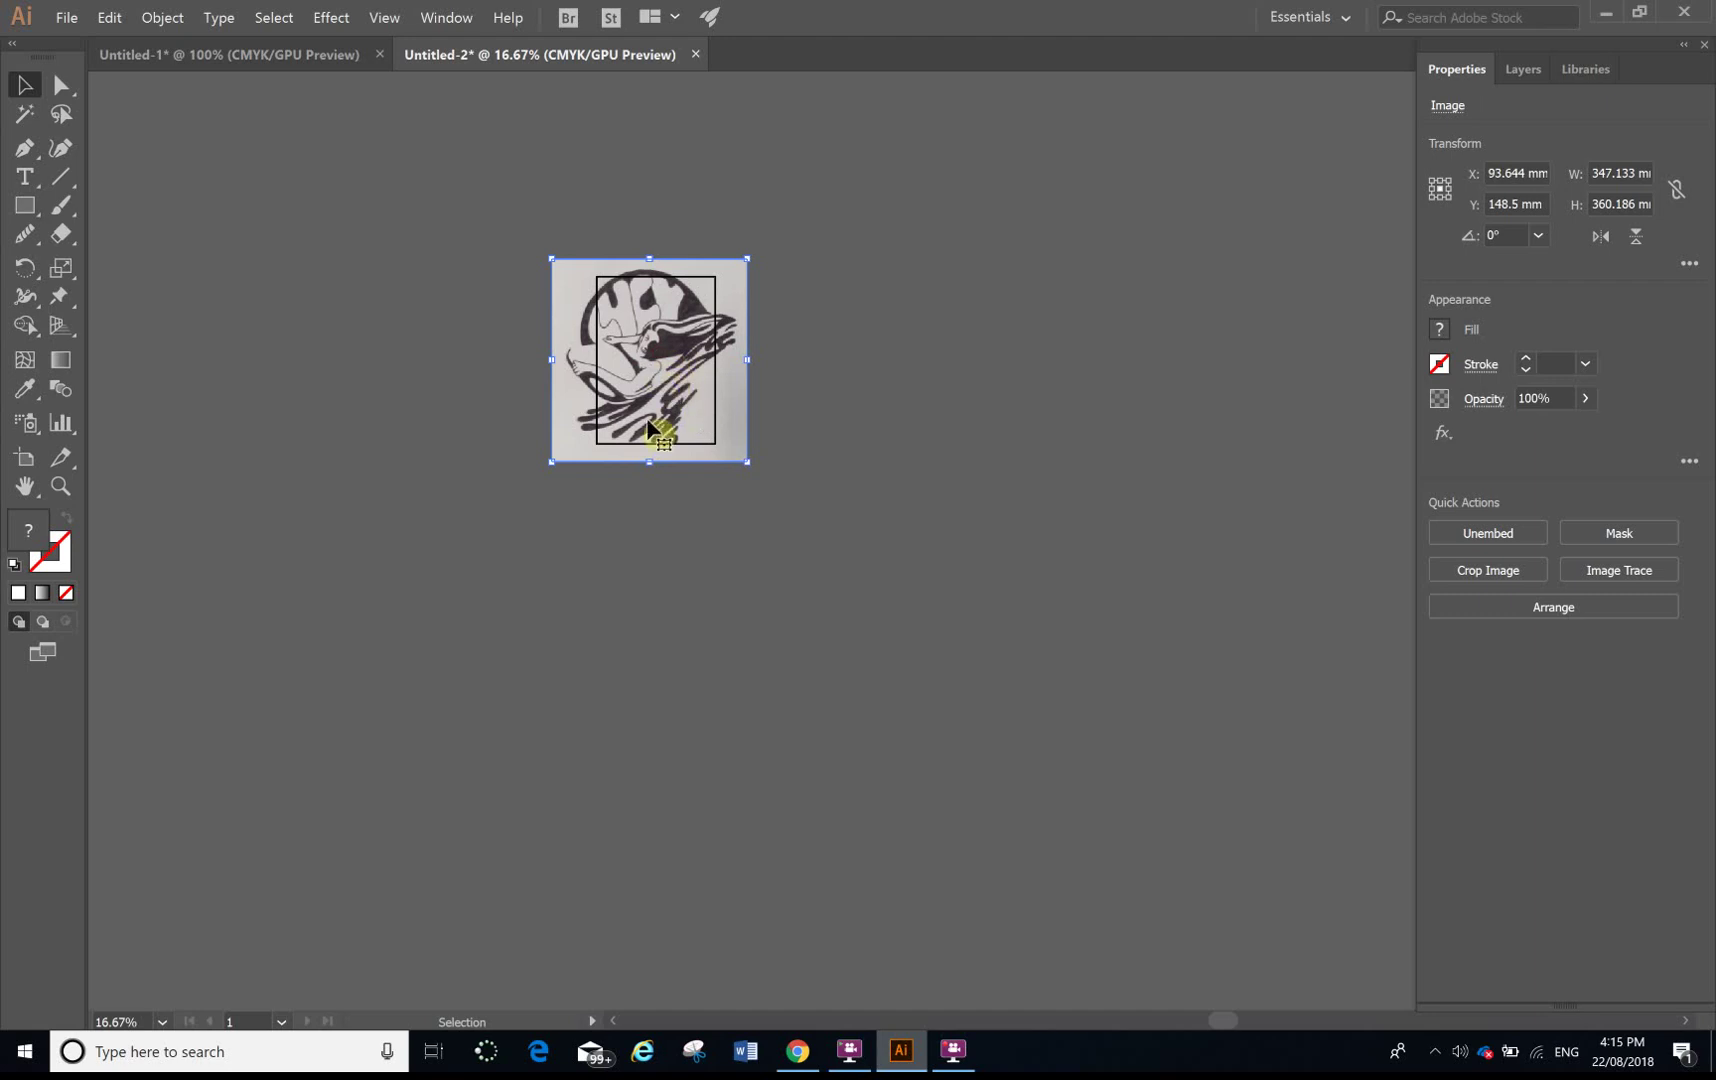
left_click_drag(551, 462, 591, 381)
left_click_drag(682, 337, 648, 376)
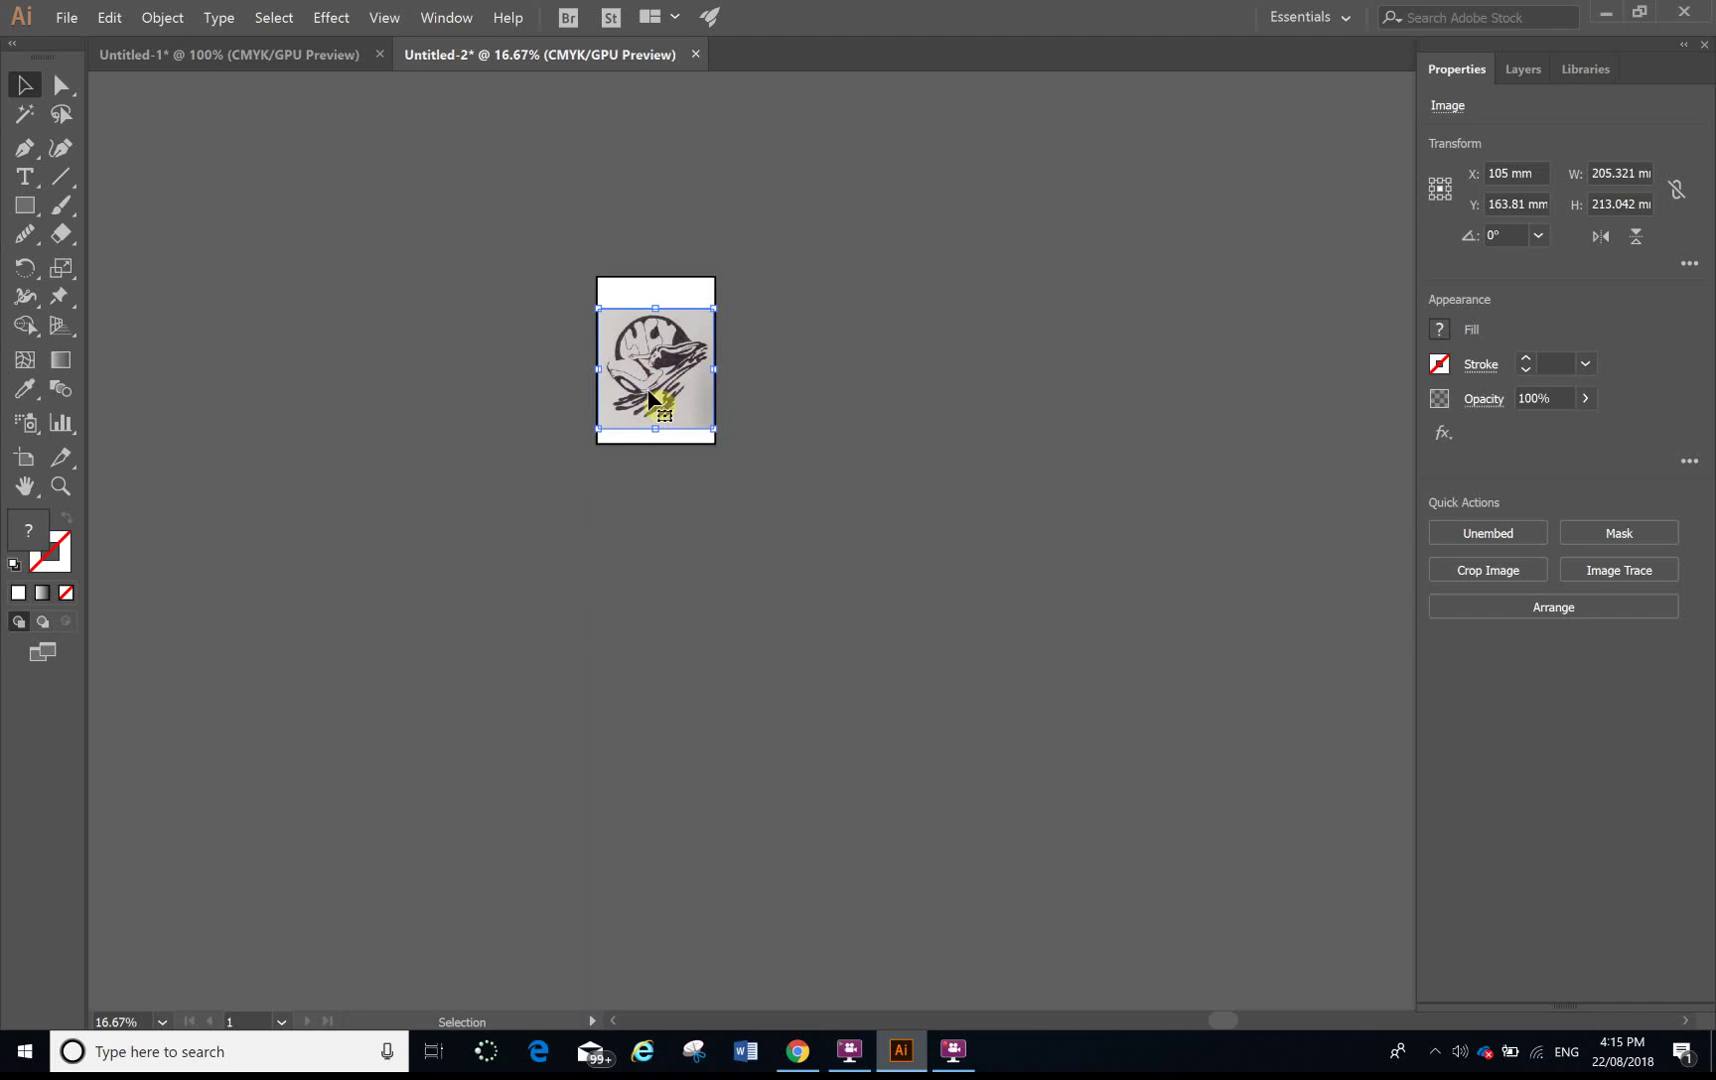
Step: Duplicate the cropped logo image level with the original, just beyond the artboard's right edge, and deselect the copy
key("ctrl+plus")
key("ctrl+plus")
key("ctrl+plus")
key("ctrl+plus")
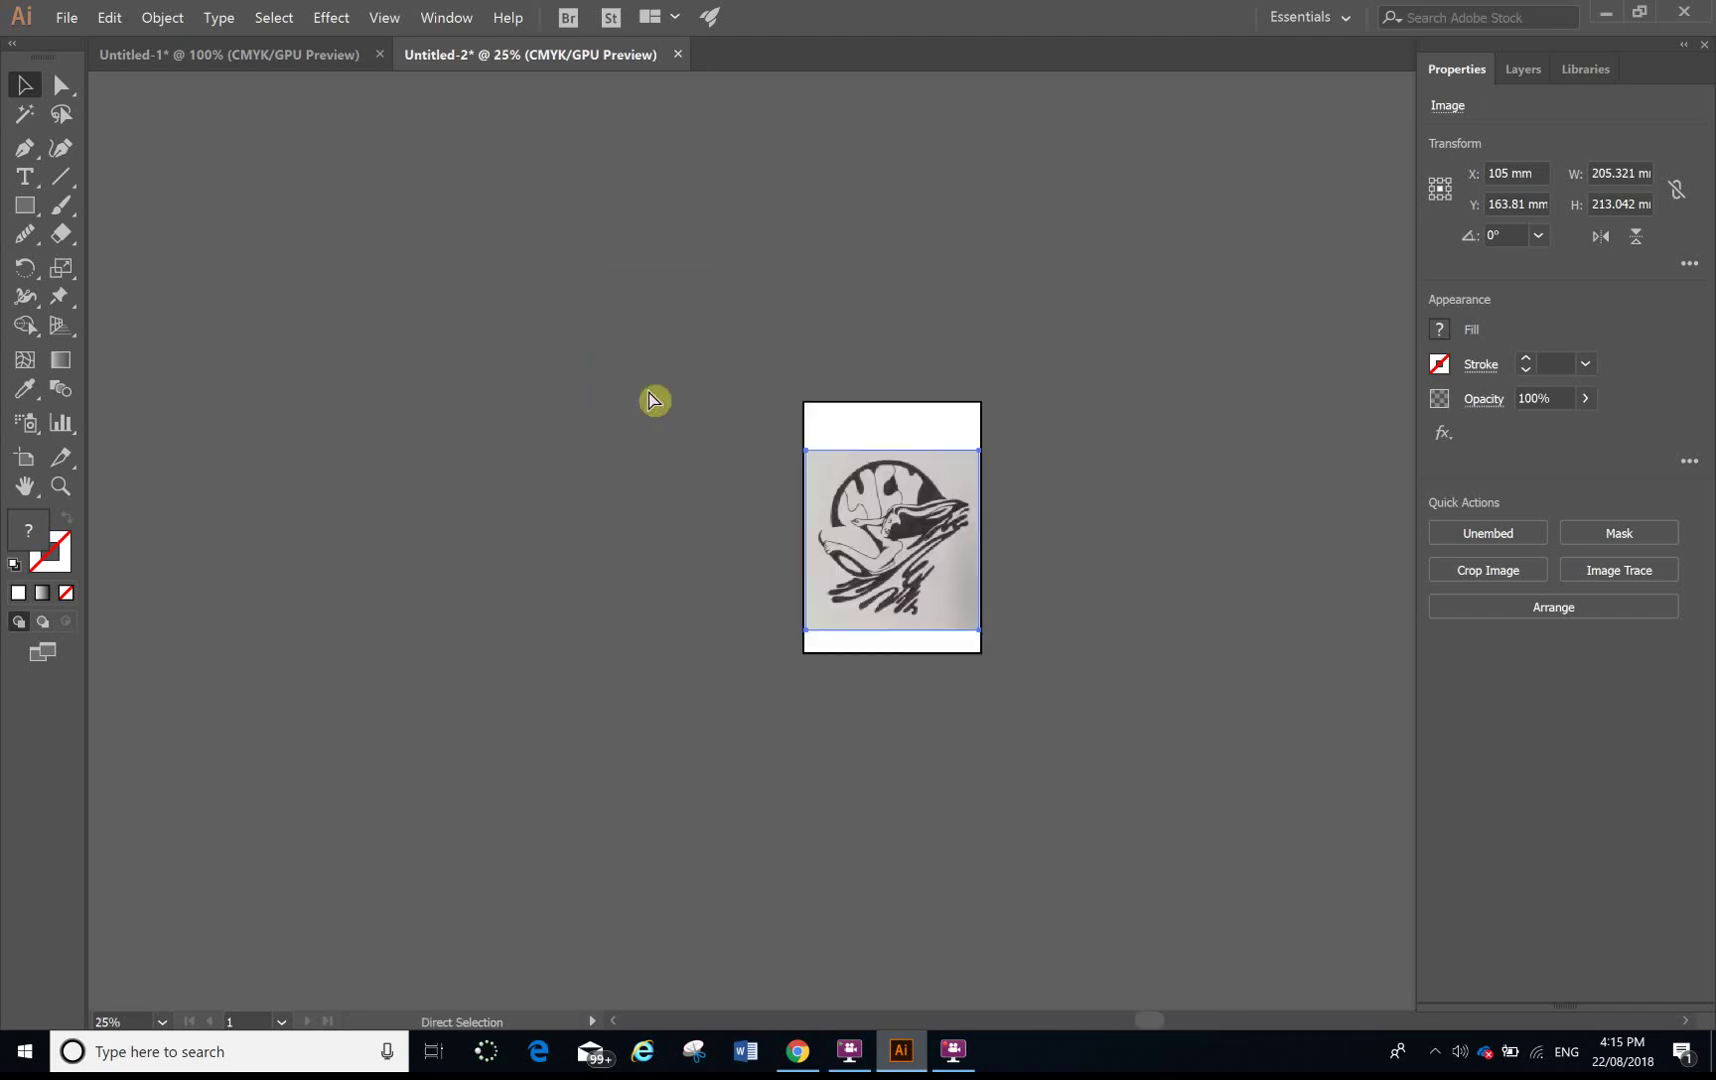
key("ctrl+plus")
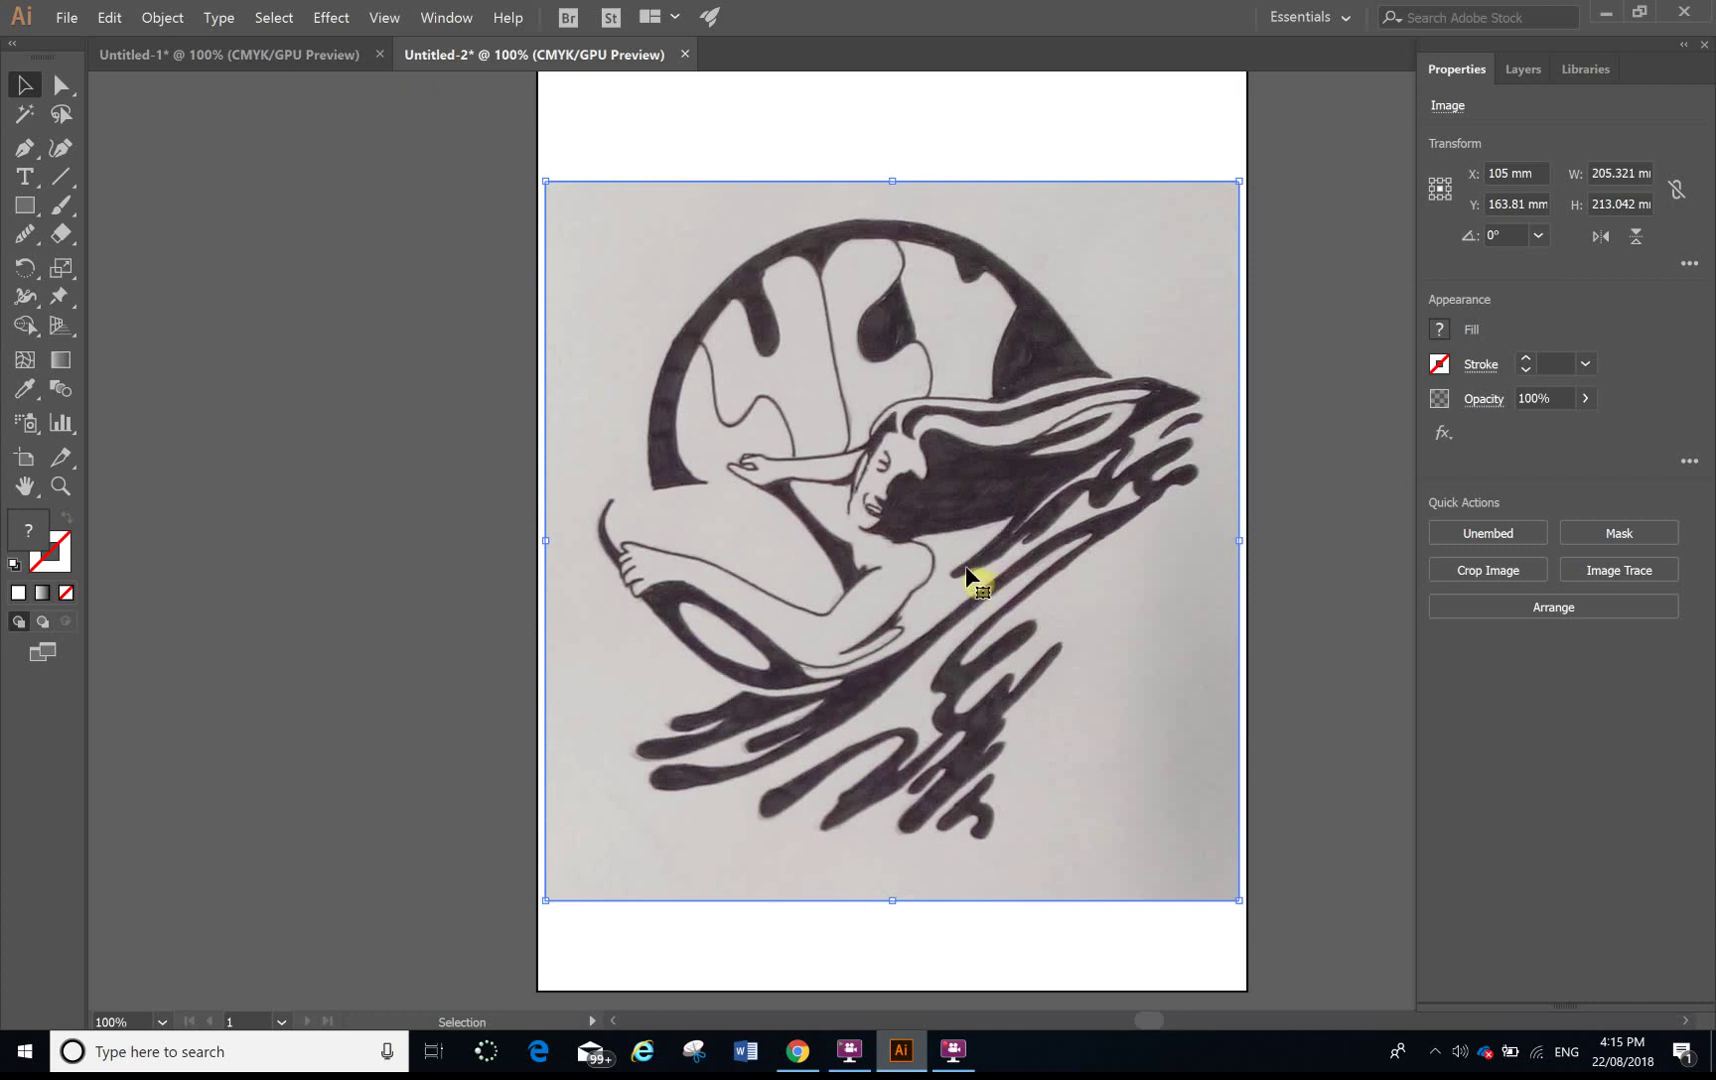
key("space")
mouse_move(879, 522)
left_mouse_down()
mouse_move(452, 387)
mouse_move(548, 475)
mouse_move(1027, 532)
mouse_move(510, 462)
mouse_move(467, 496)
mouse_move(506, 506)
left_mouse_up()
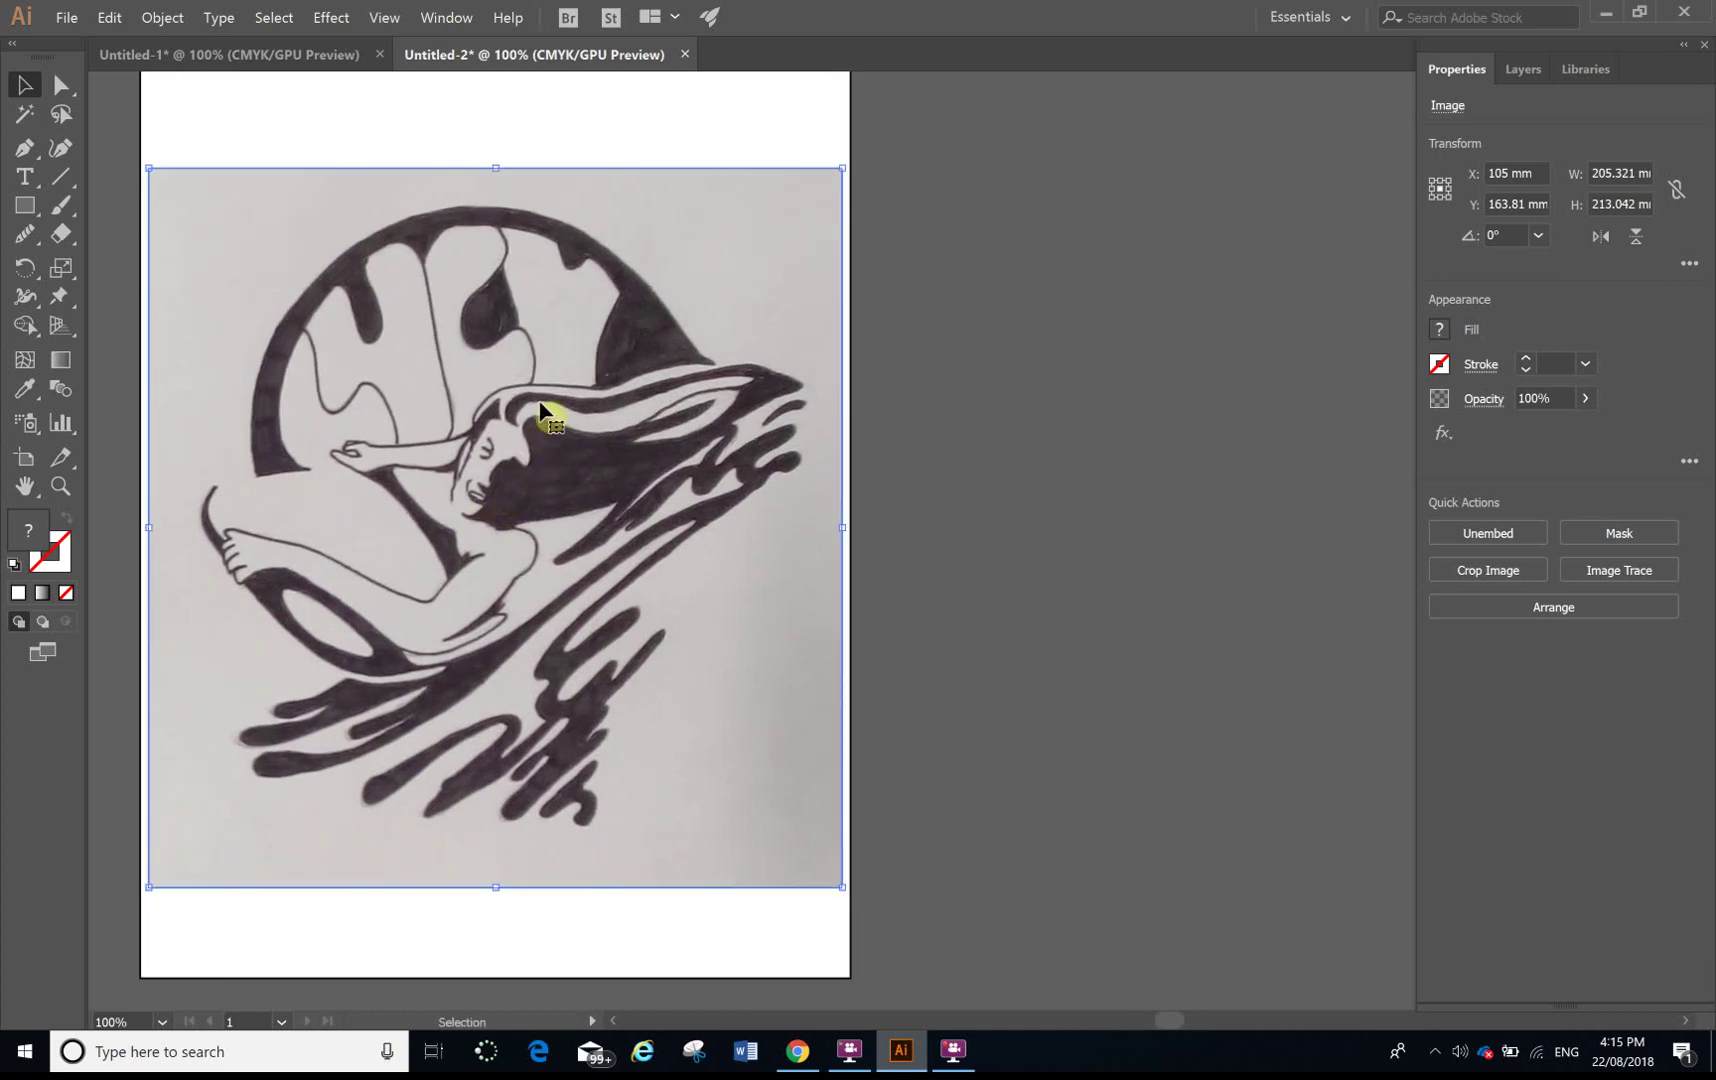
left_click(1099, 465)
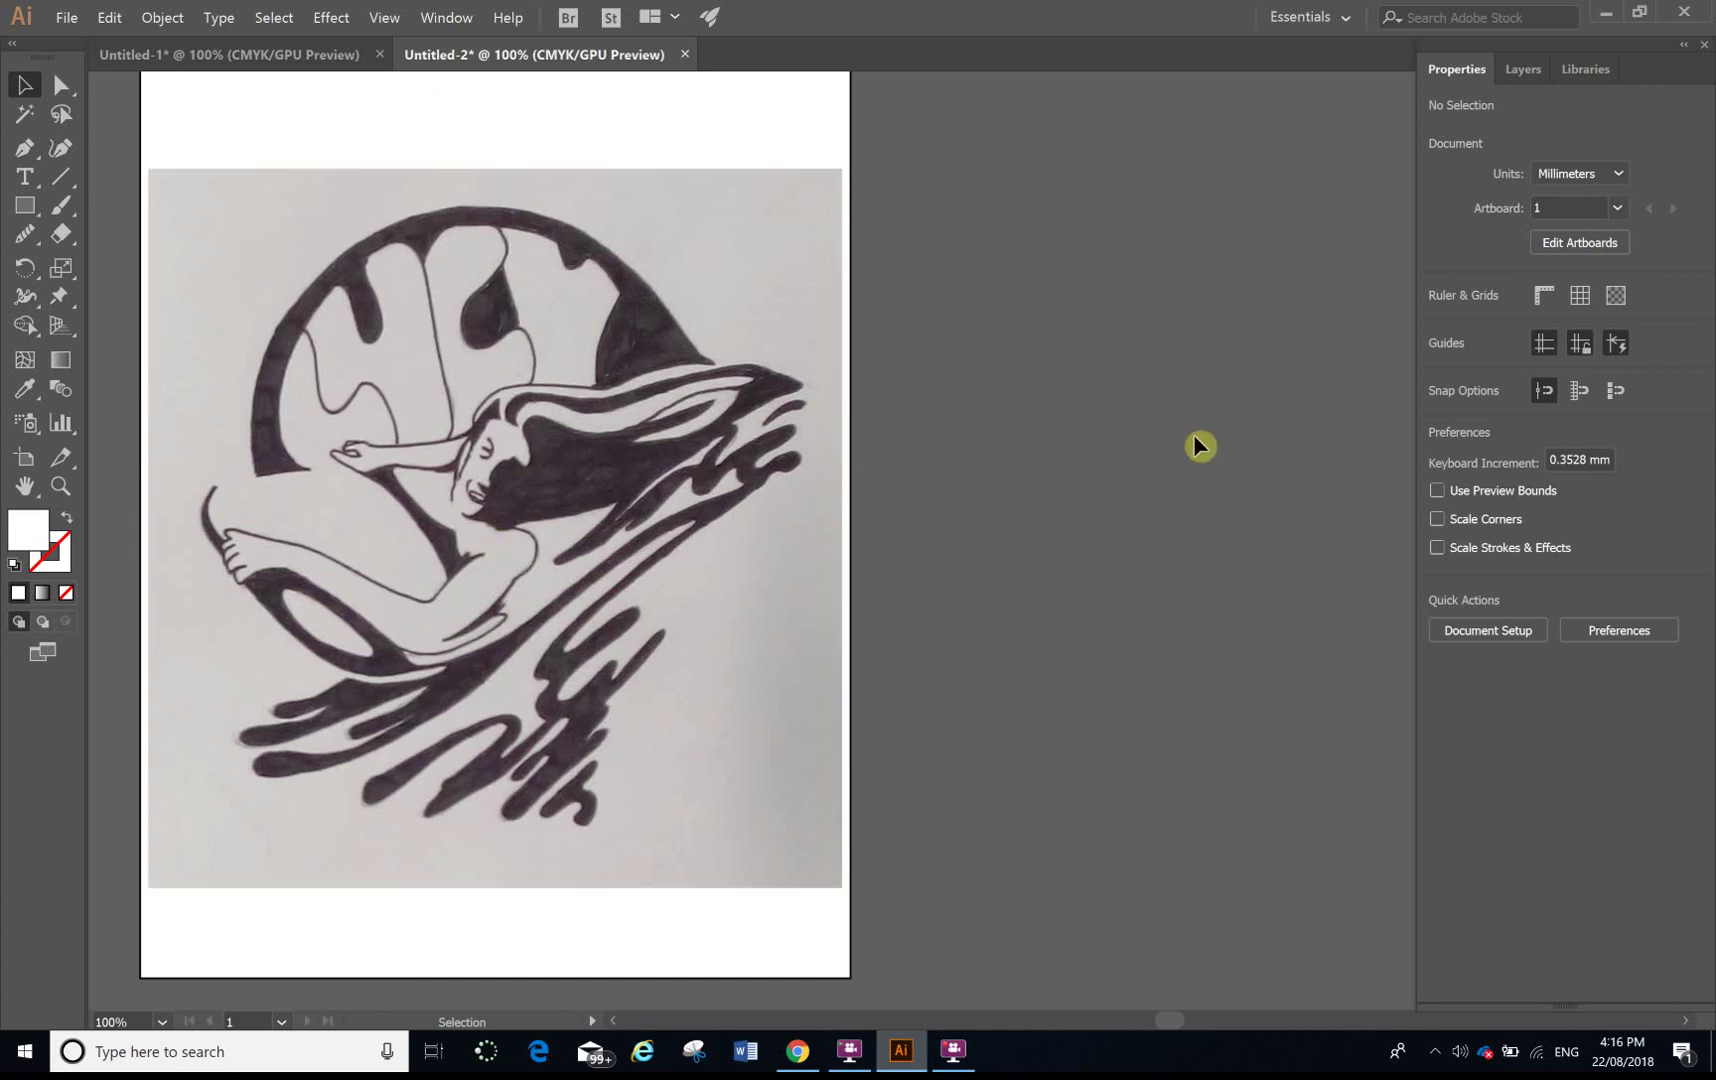
left_click(587, 573)
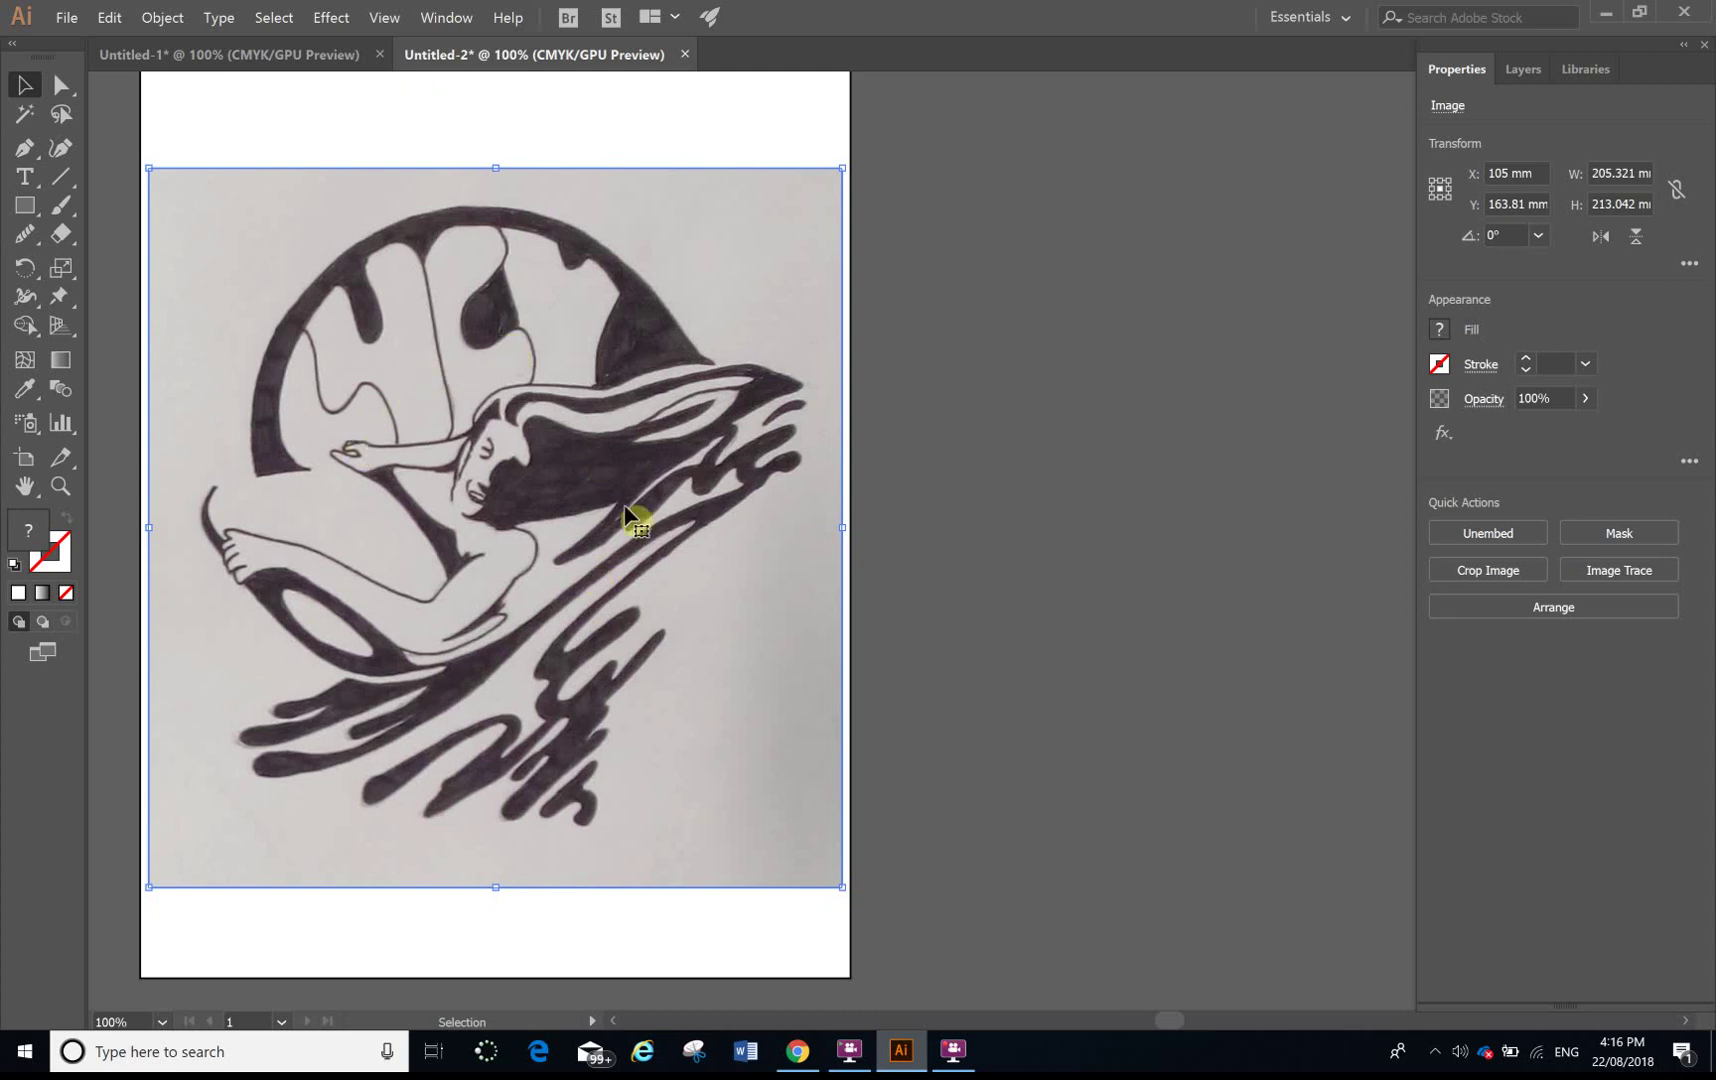
left_click(945, 750)
left_click(551, 570)
left_click_drag(479, 498, 1176, 502)
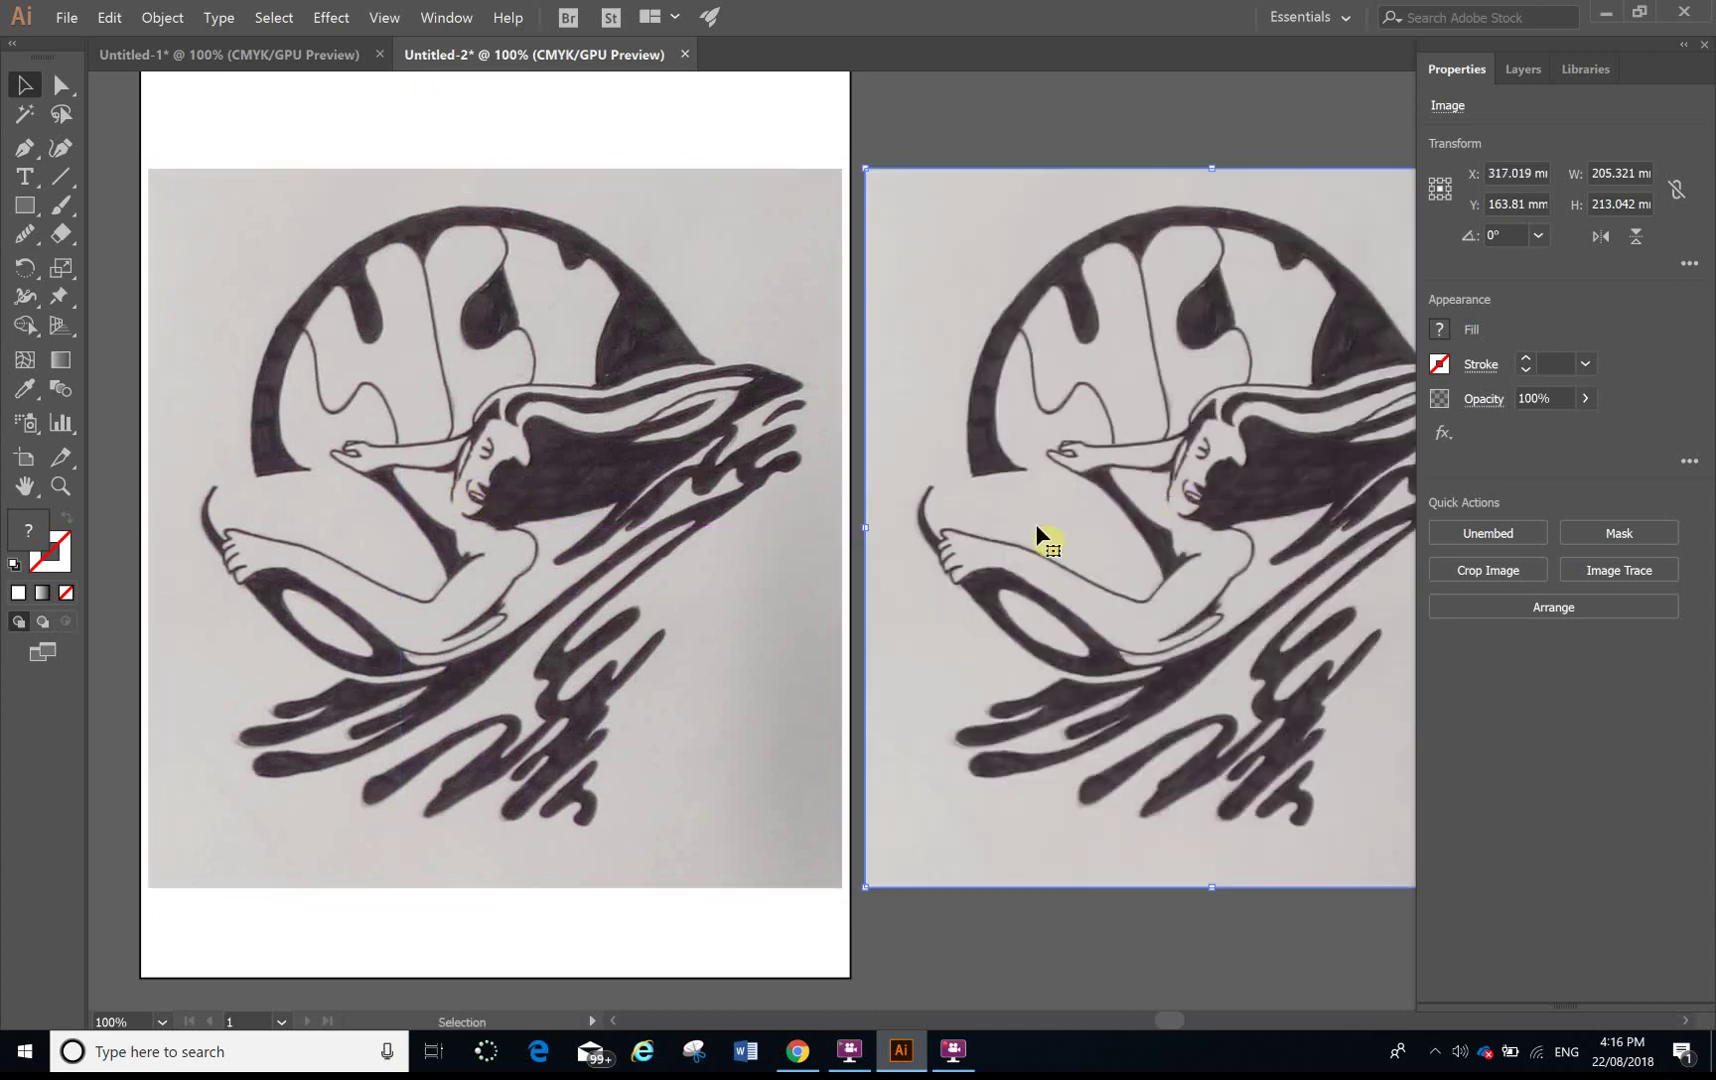
key("ctrl+minus")
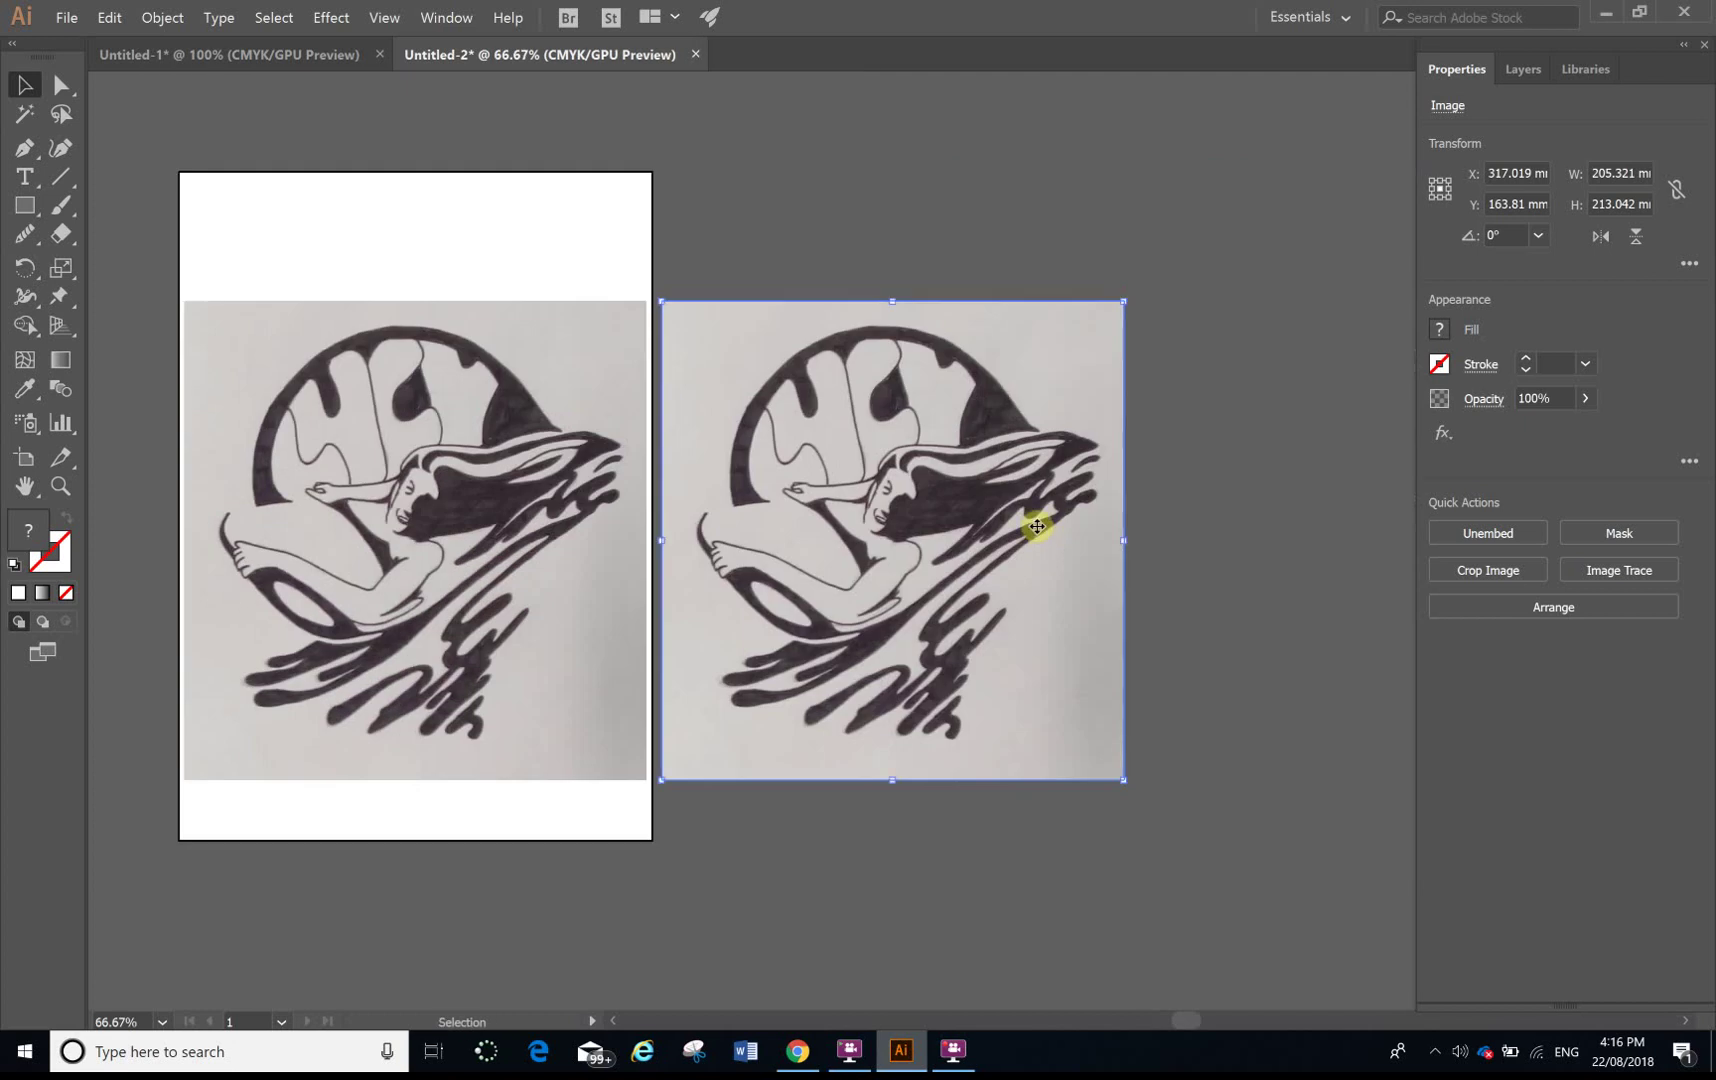
left_click(938, 114)
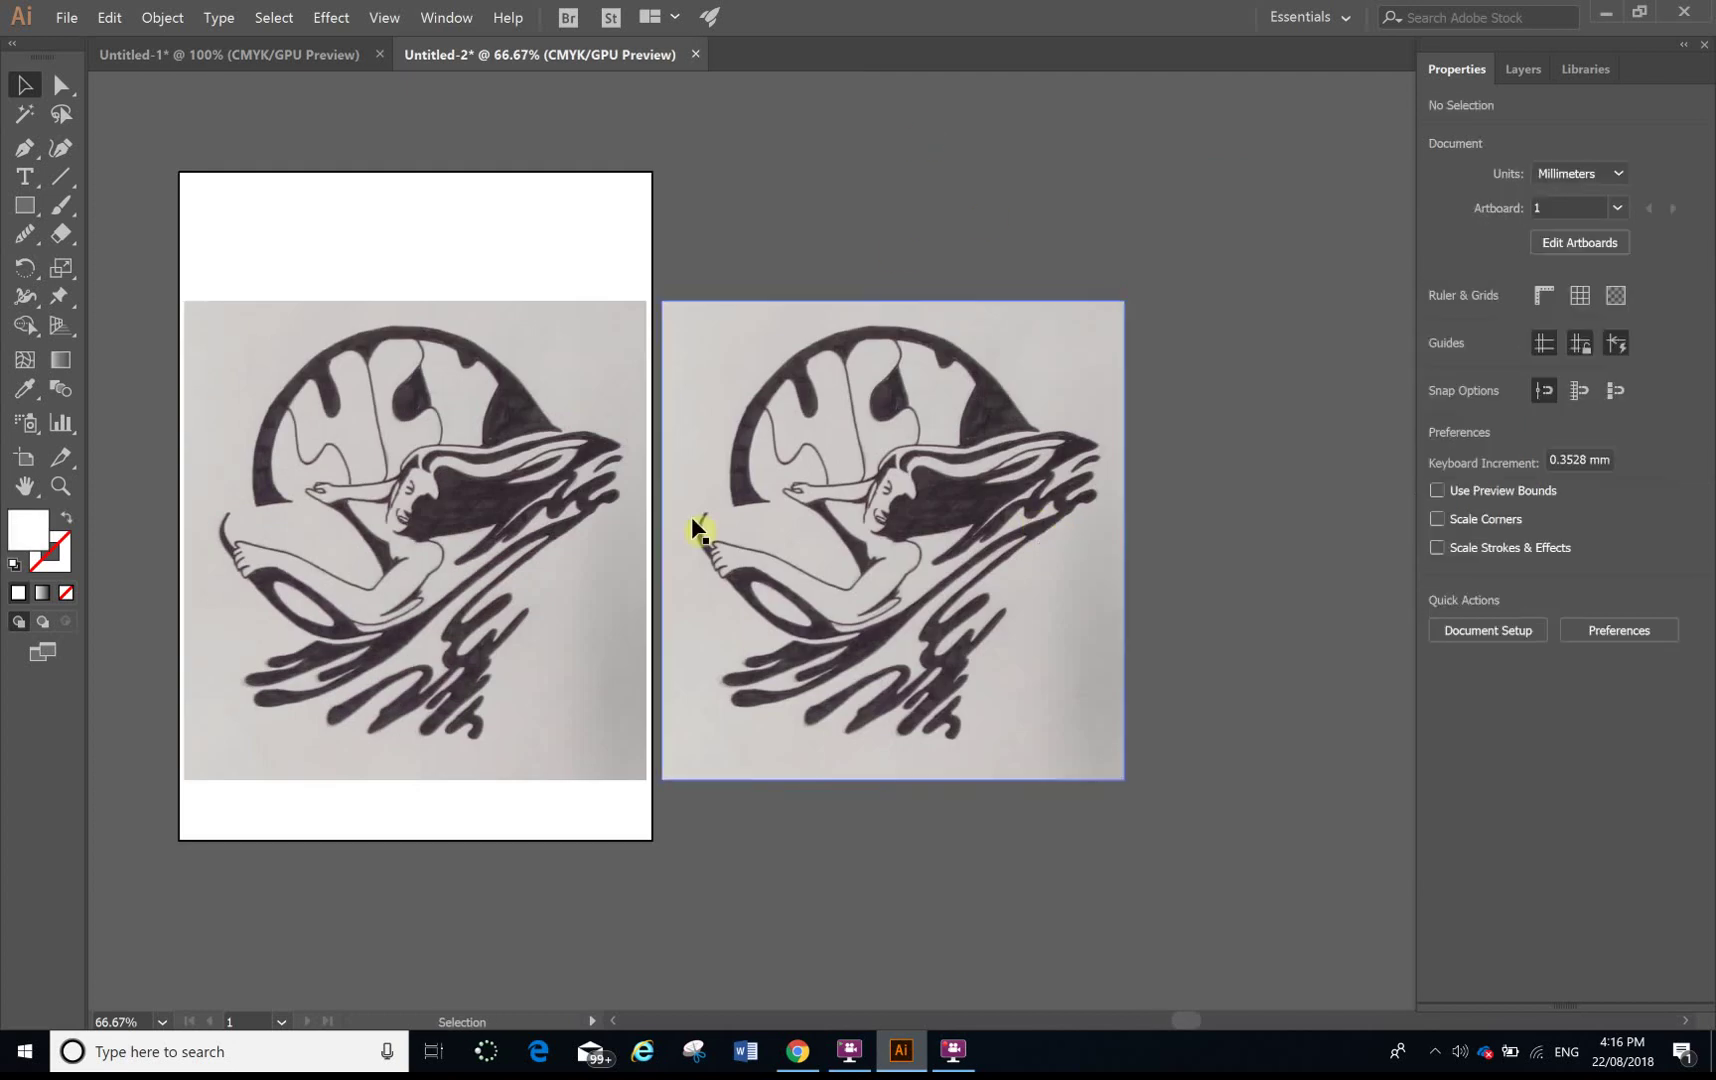
Step: Apply Image Trace with the default preset to the logo image on the artboard
left_click(555, 413)
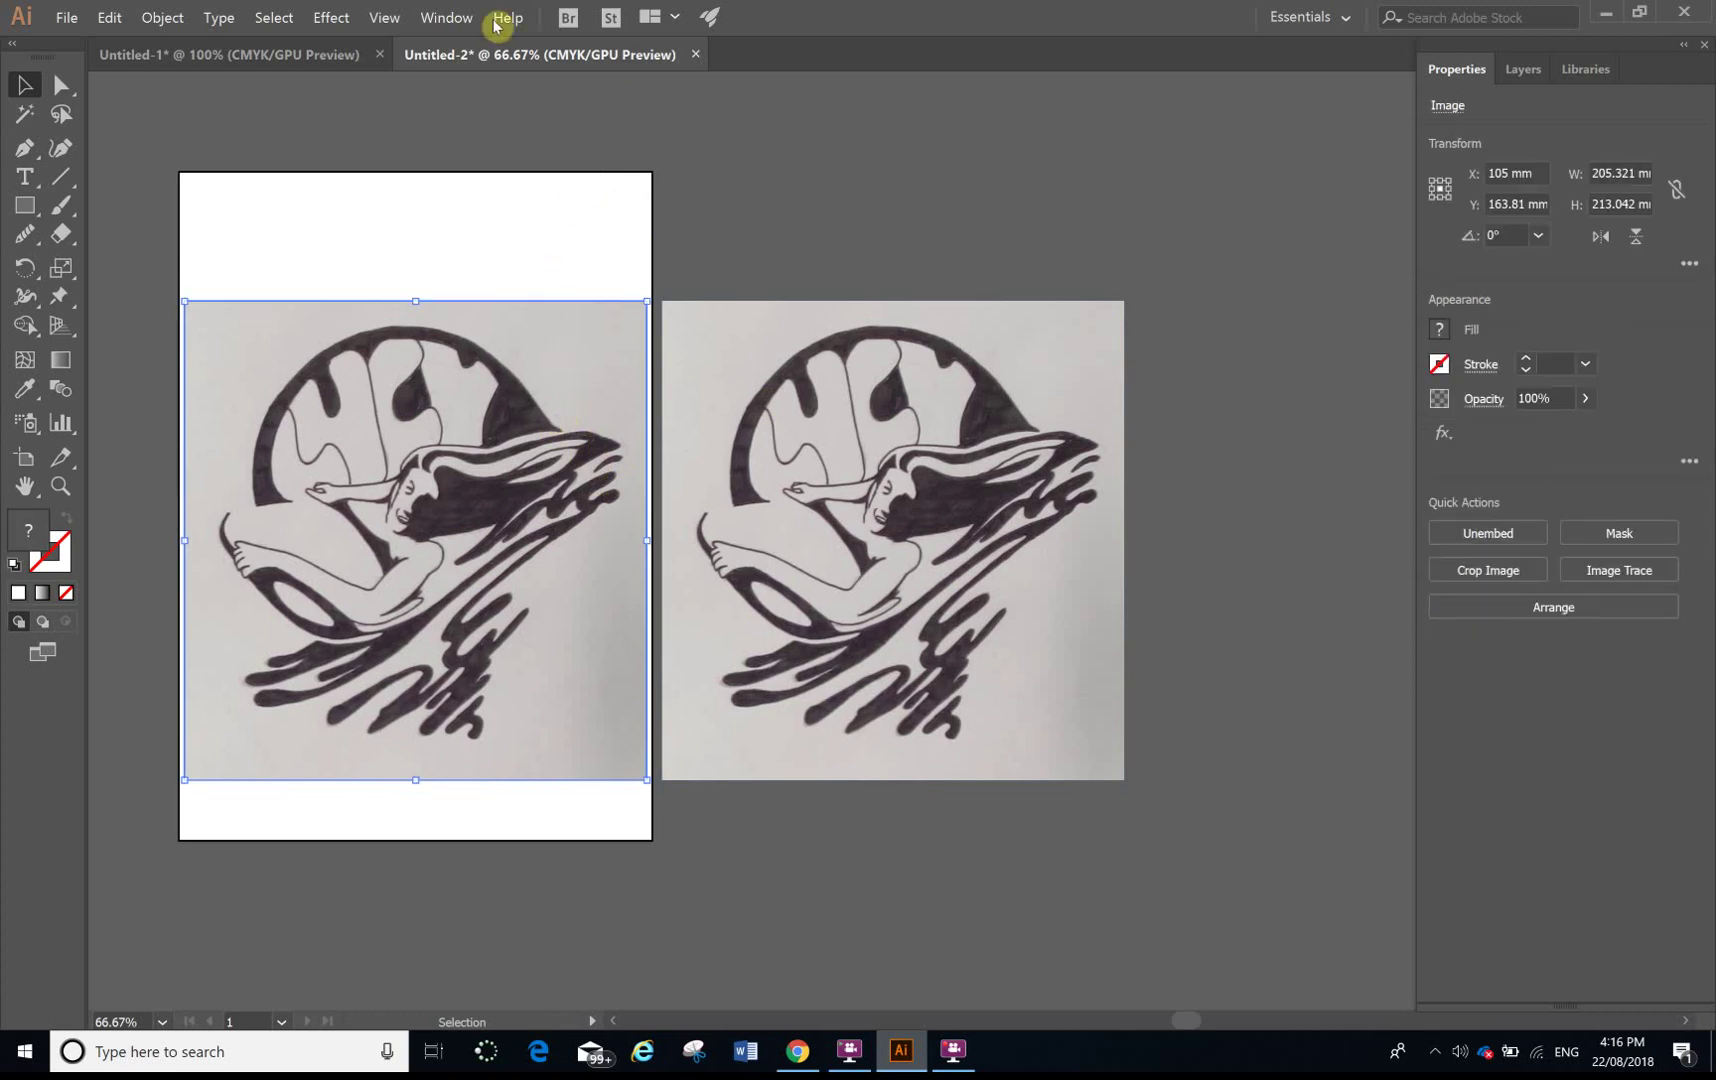
left_click(152, 20)
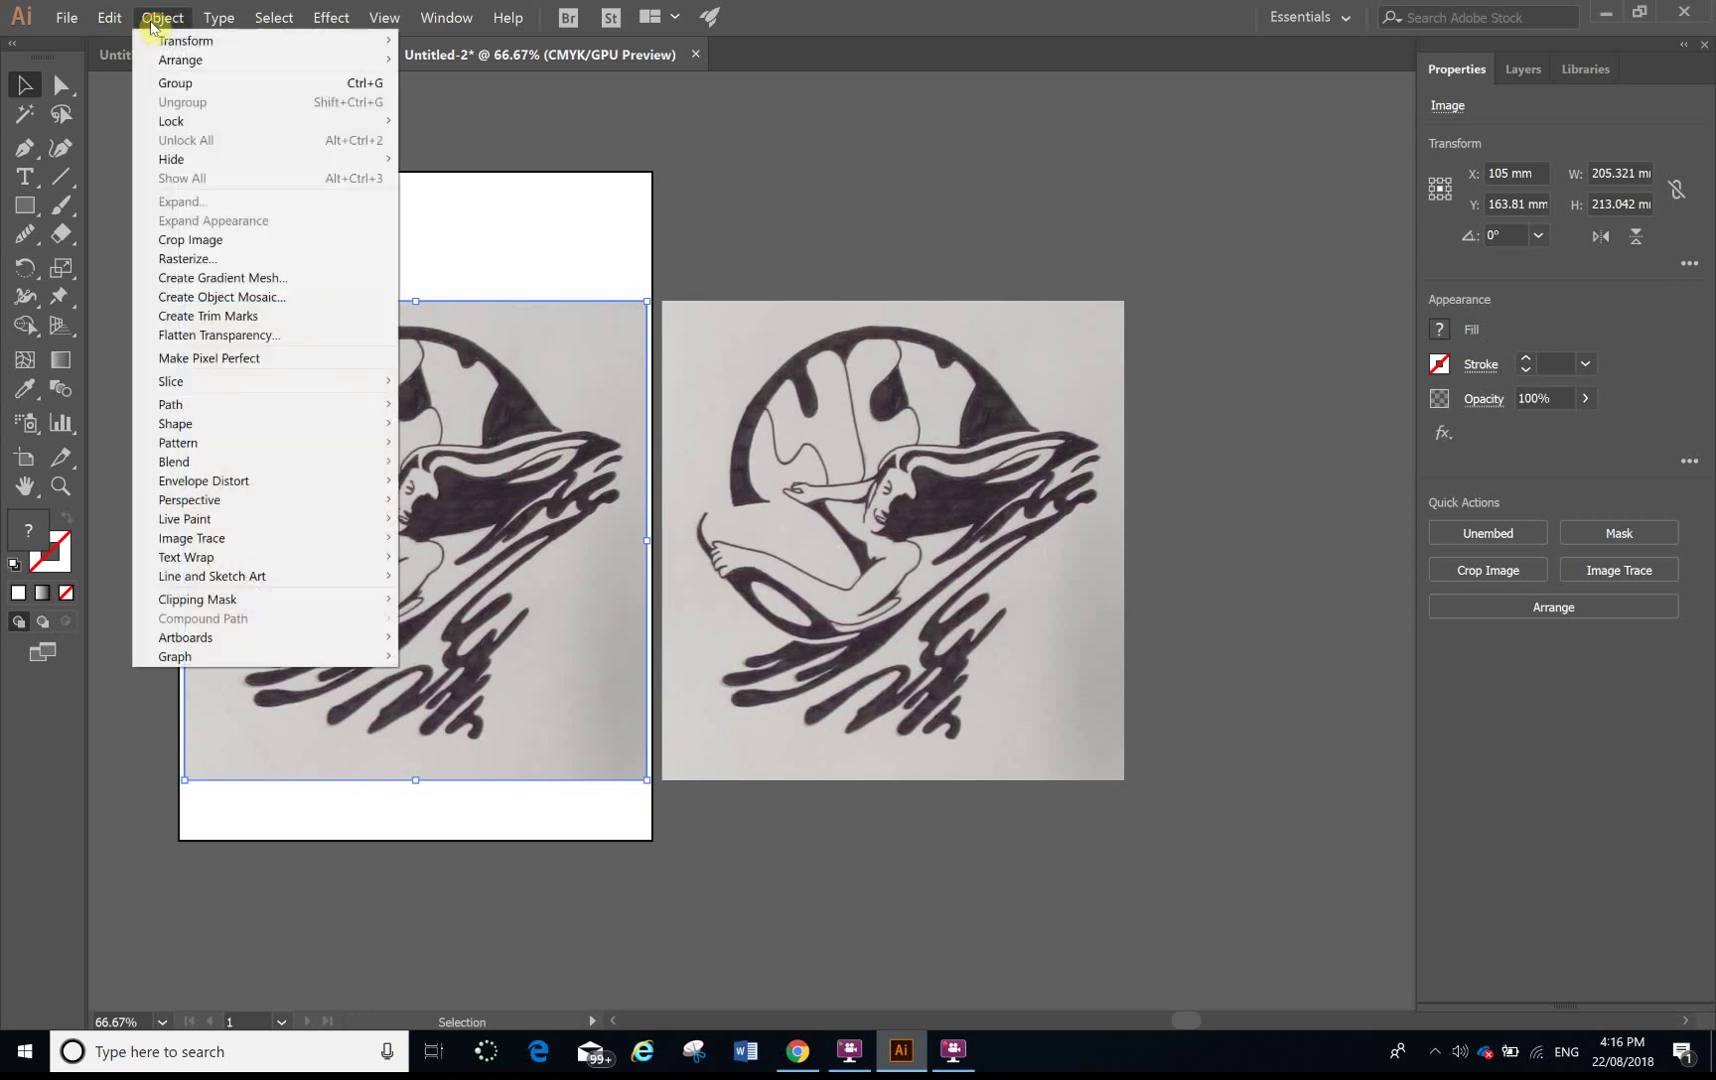
mouse_move(390, 541)
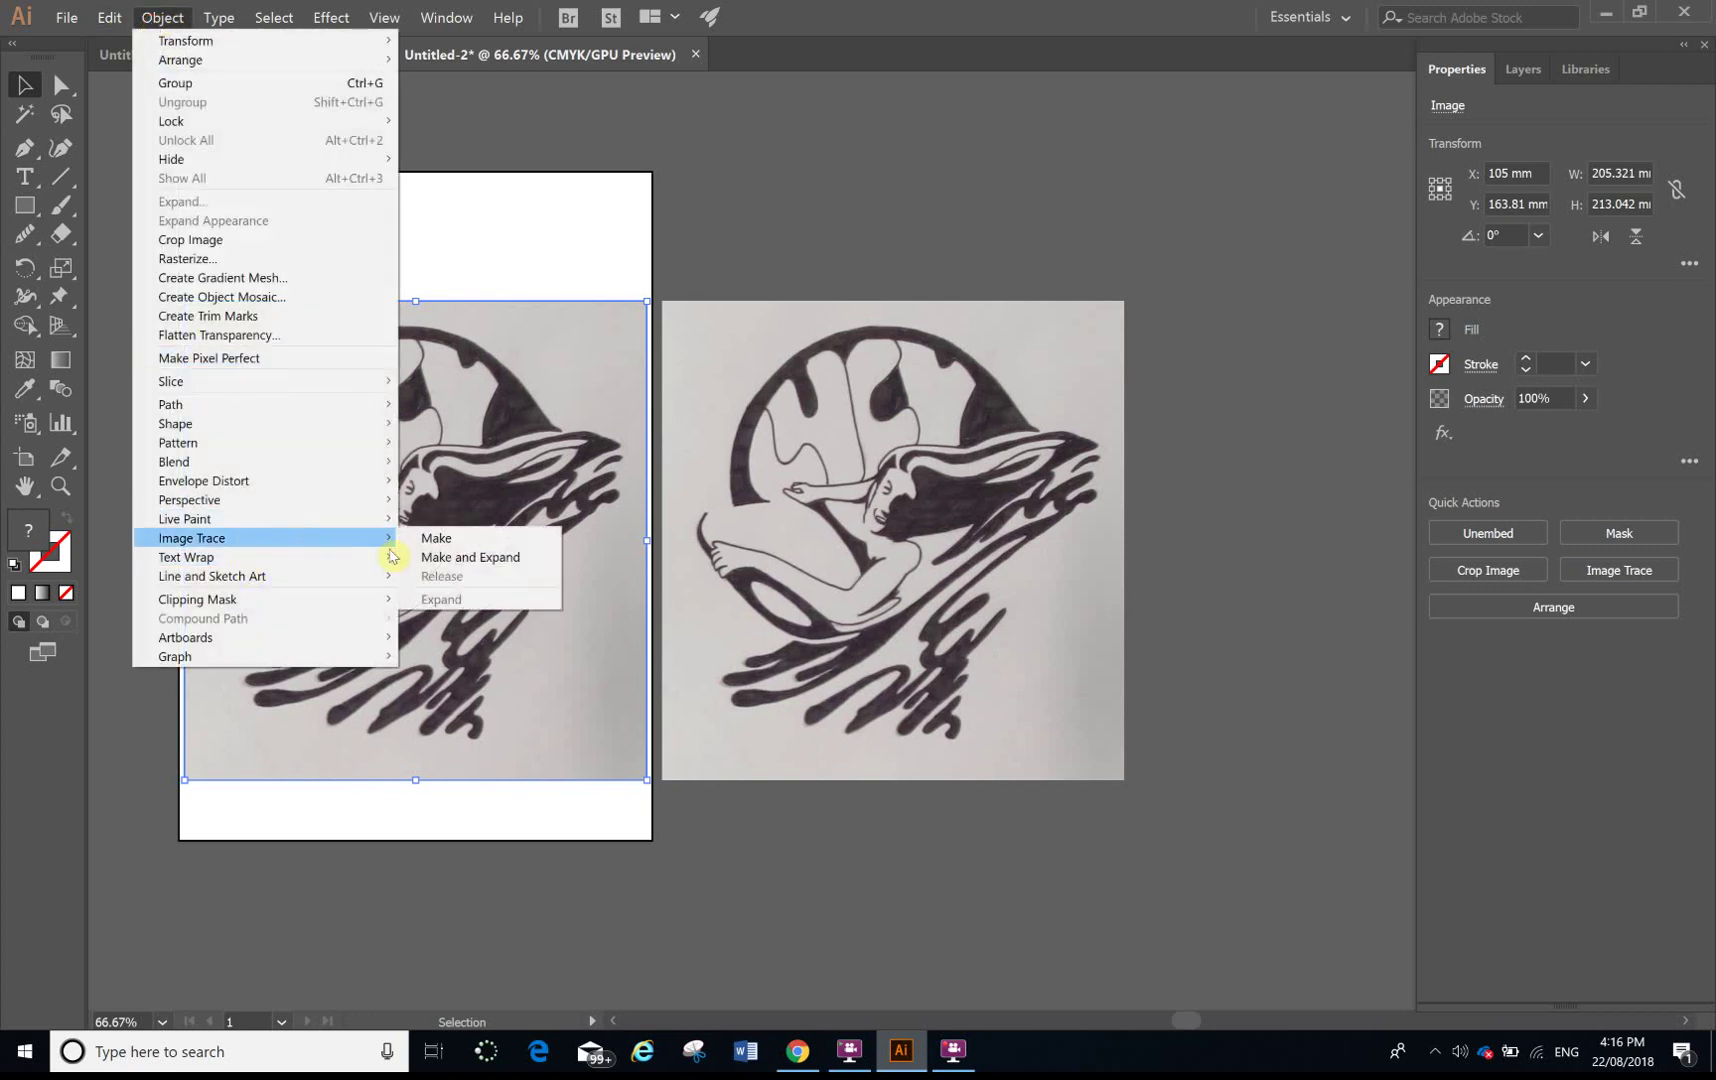
left_click(456, 545)
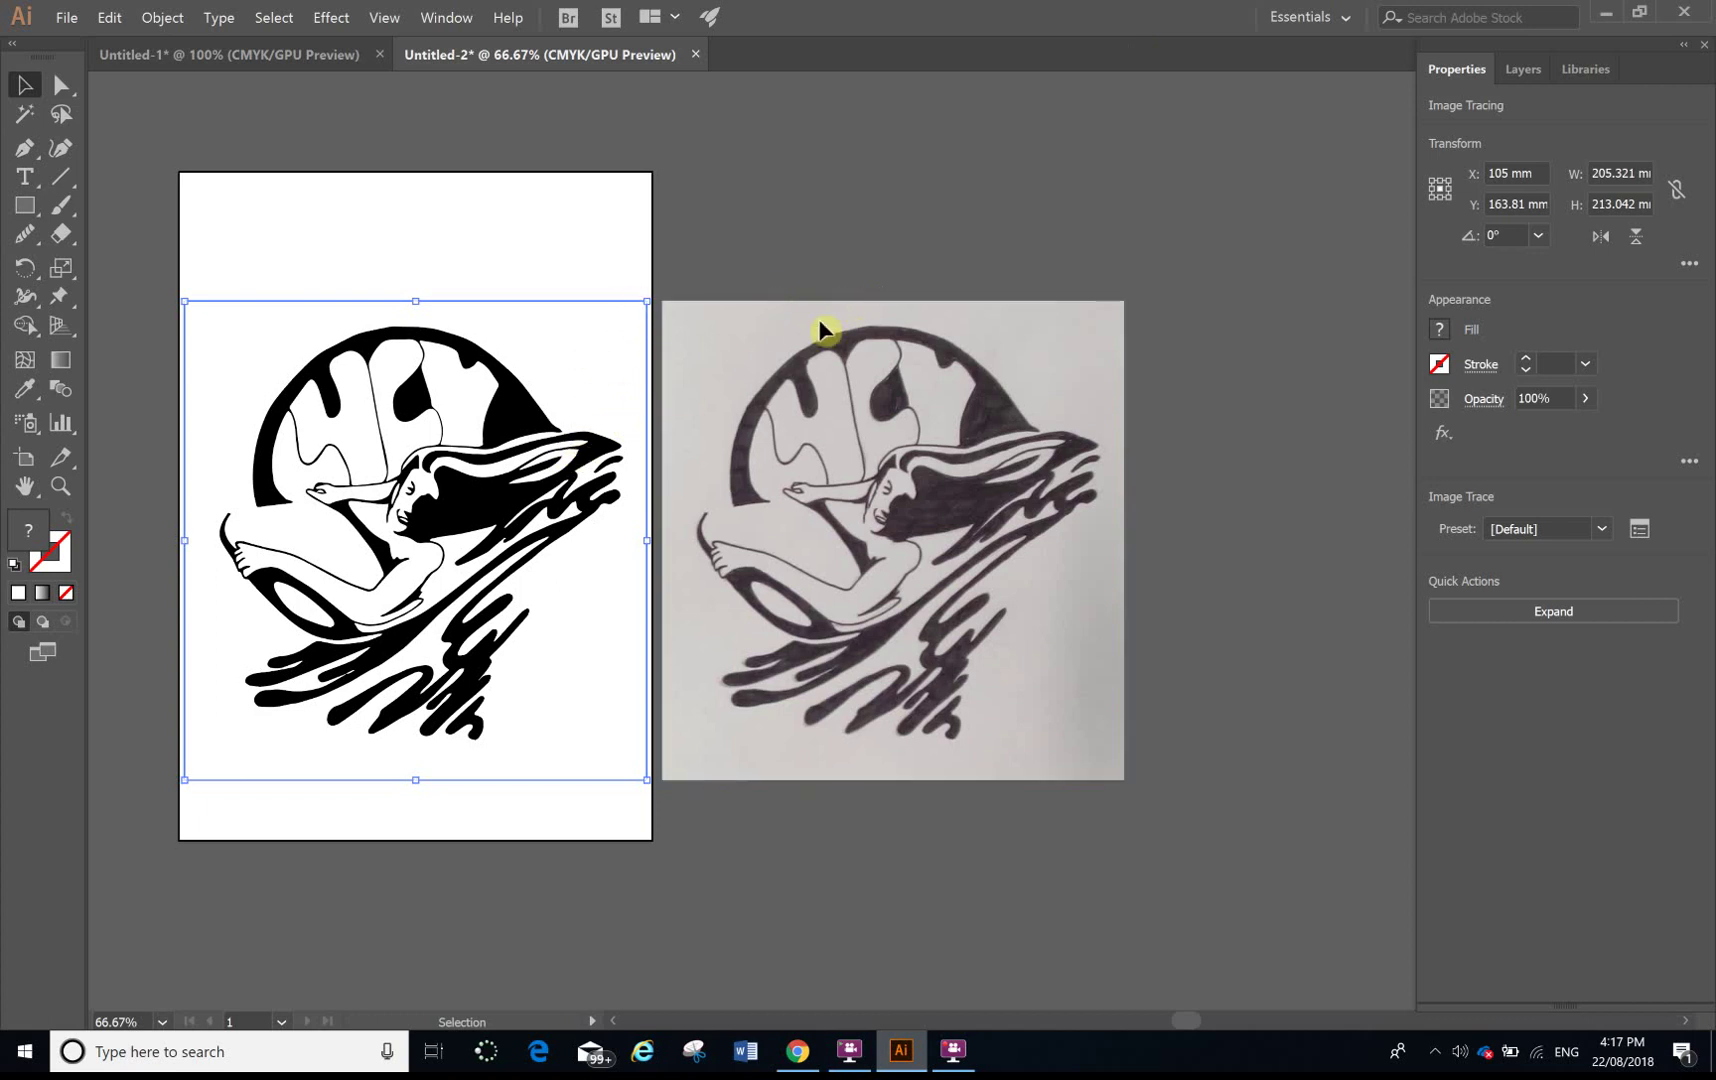
Step: Show the Image Trace settings and set the trace's Threshold to 132 and Paths to 78%
left_click(458, 25)
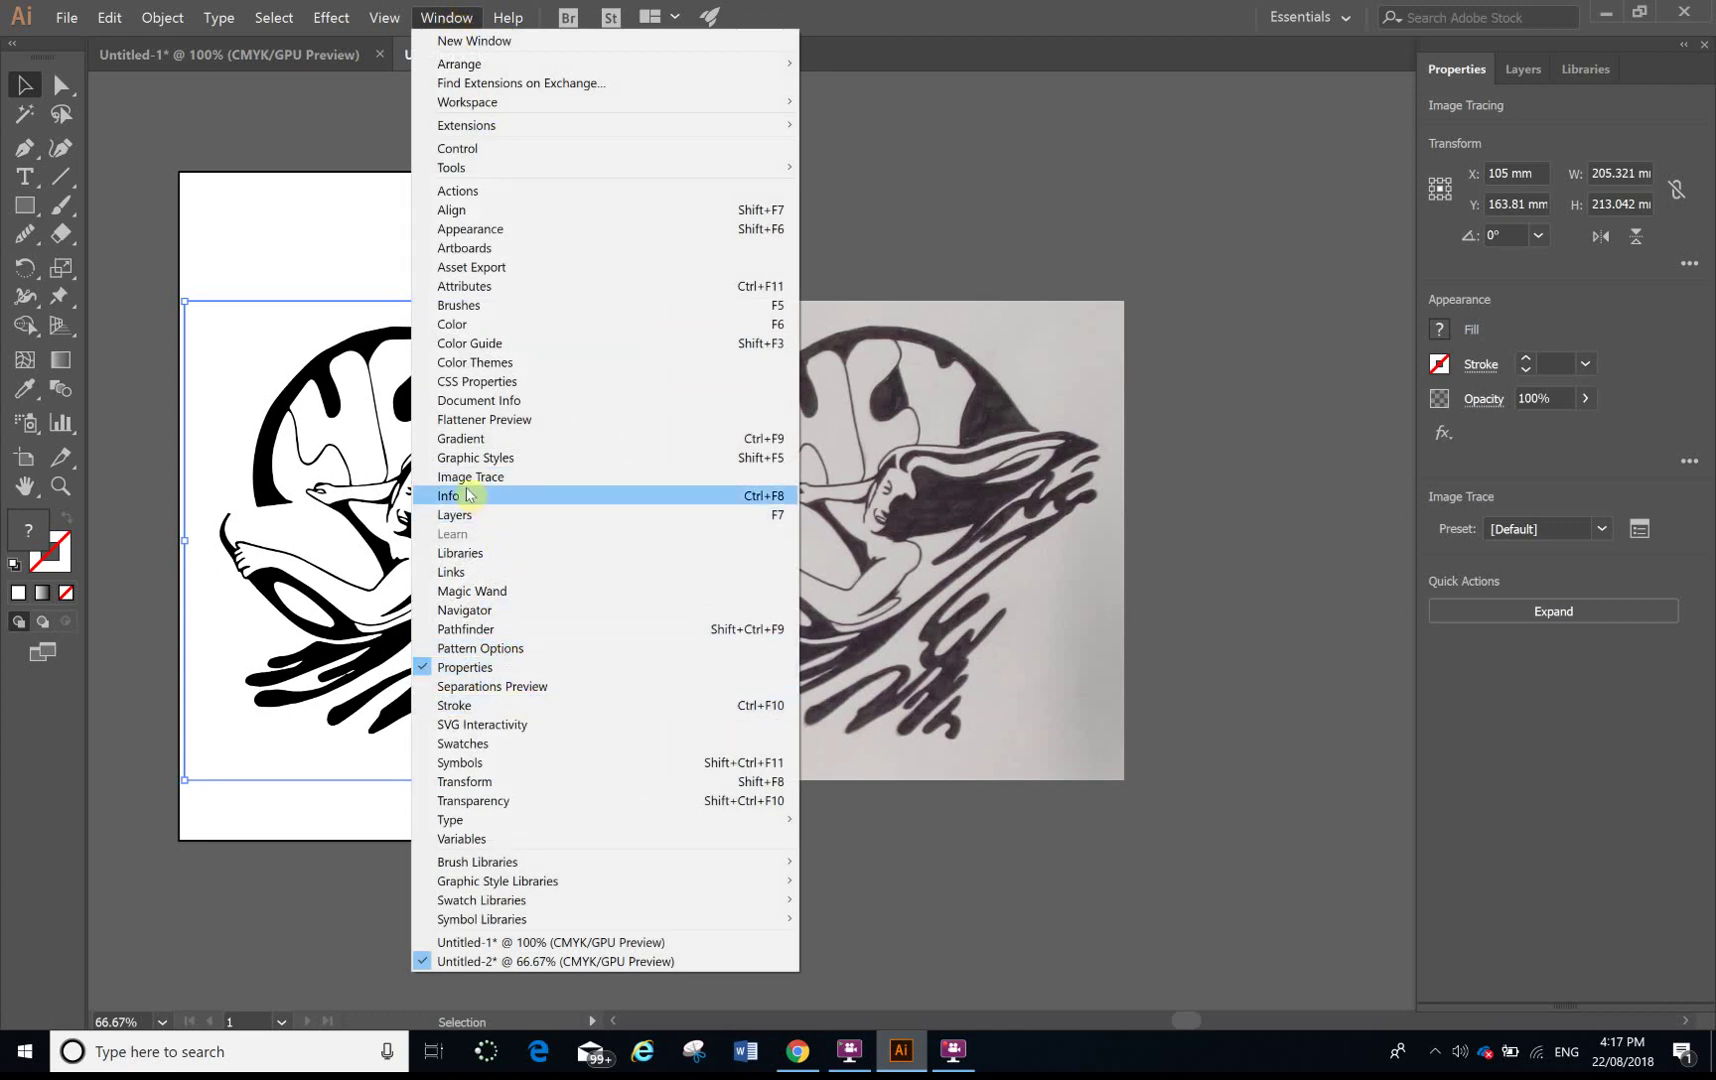
left_click_drag(468, 480, 1705, 366)
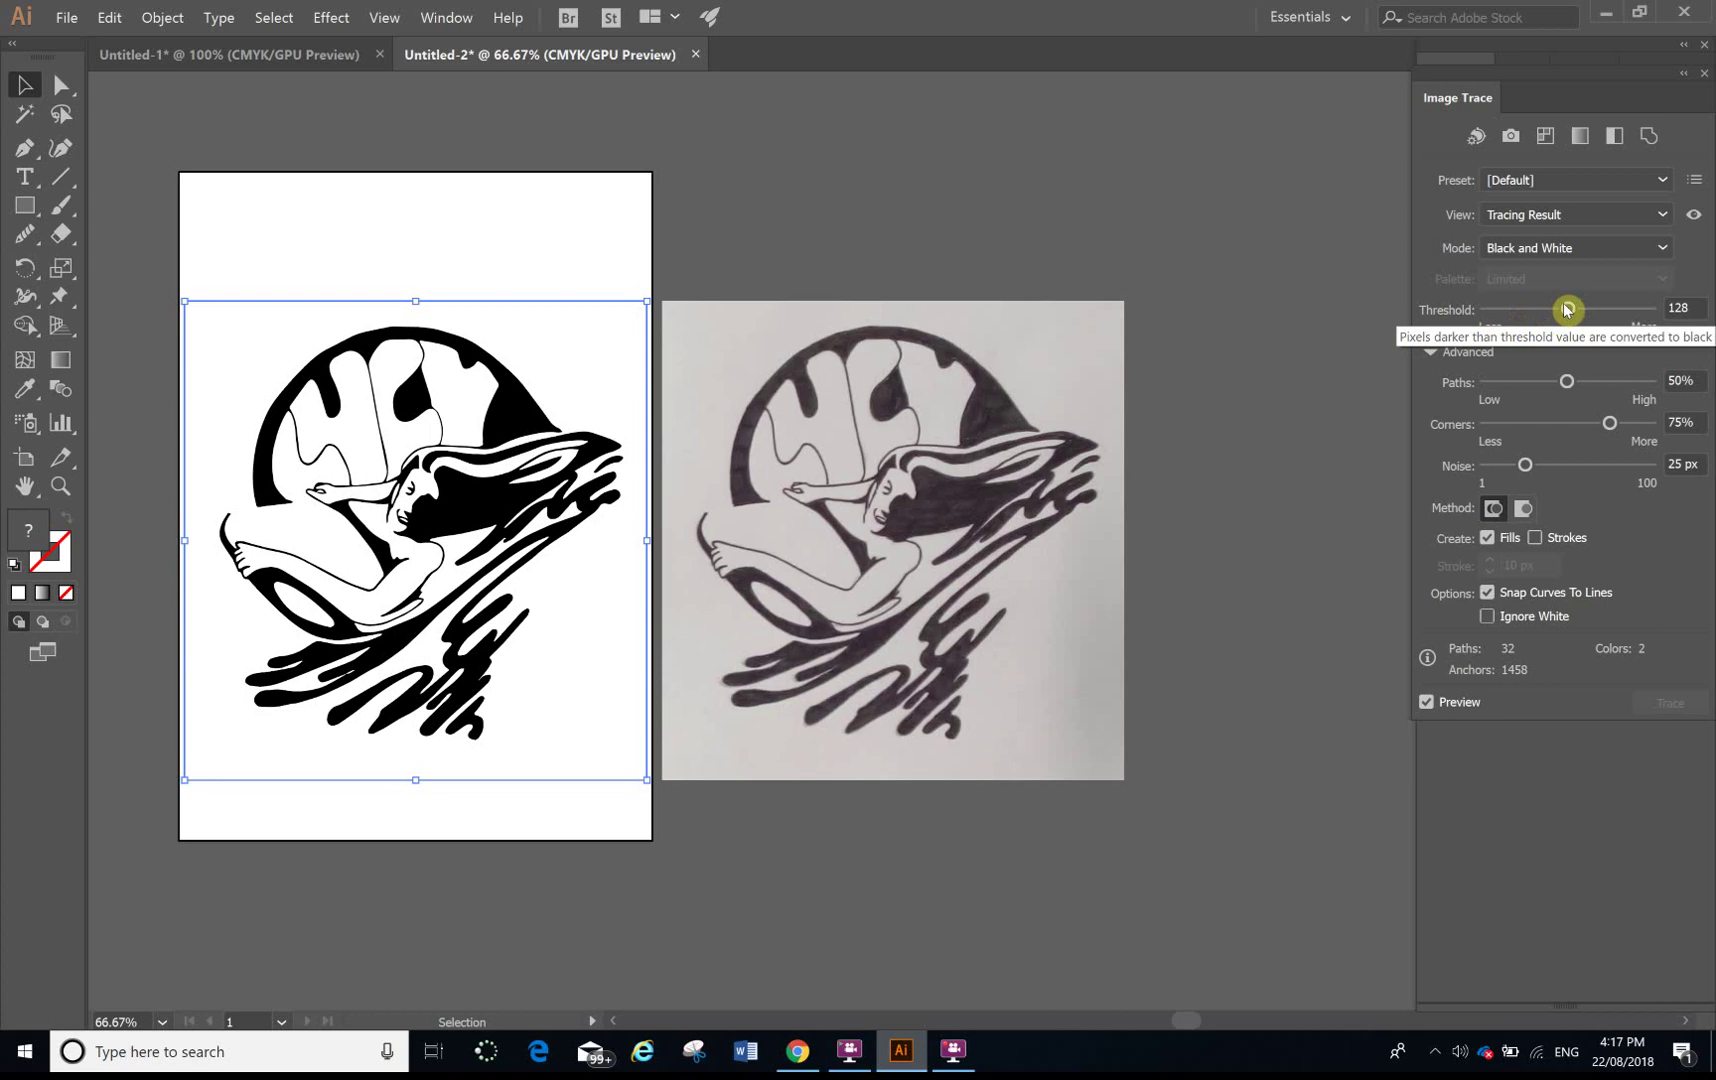
mouse_move(1566, 309)
left_mouse_down()
mouse_move(1654, 314)
mouse_move(1522, 331)
left_mouse_up()
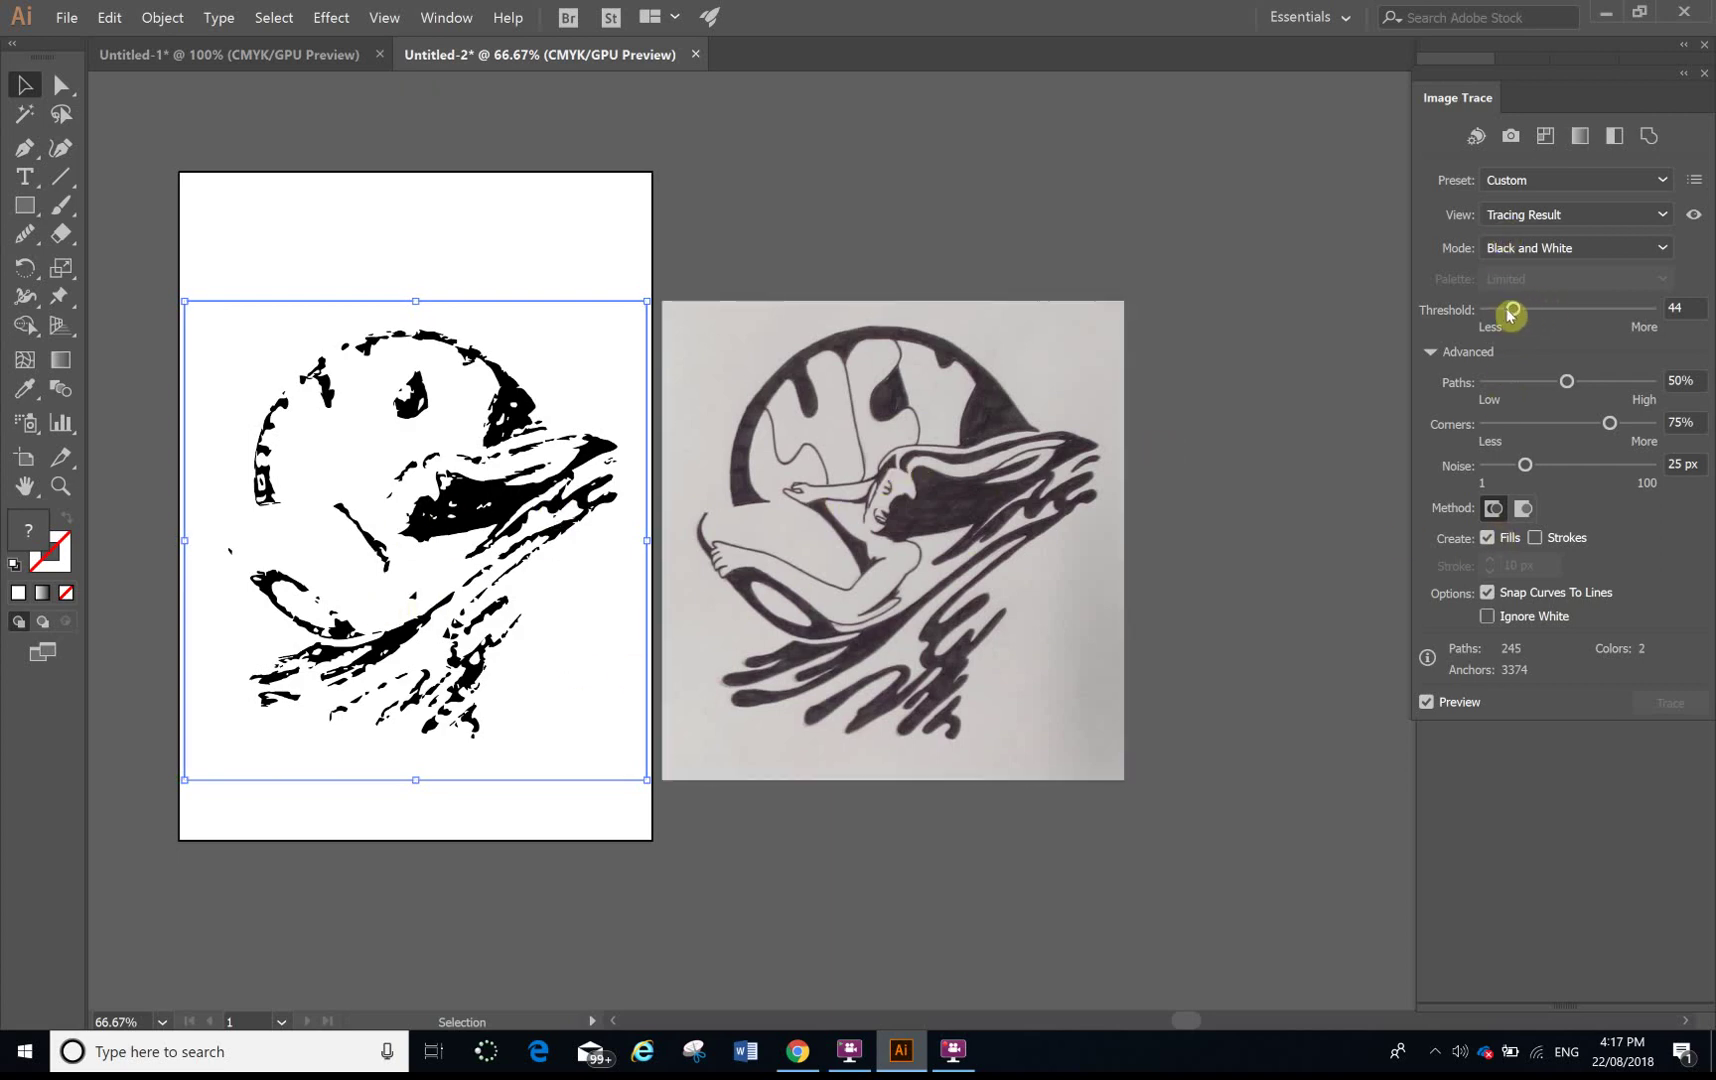
left_click_drag(1516, 311, 1558, 311)
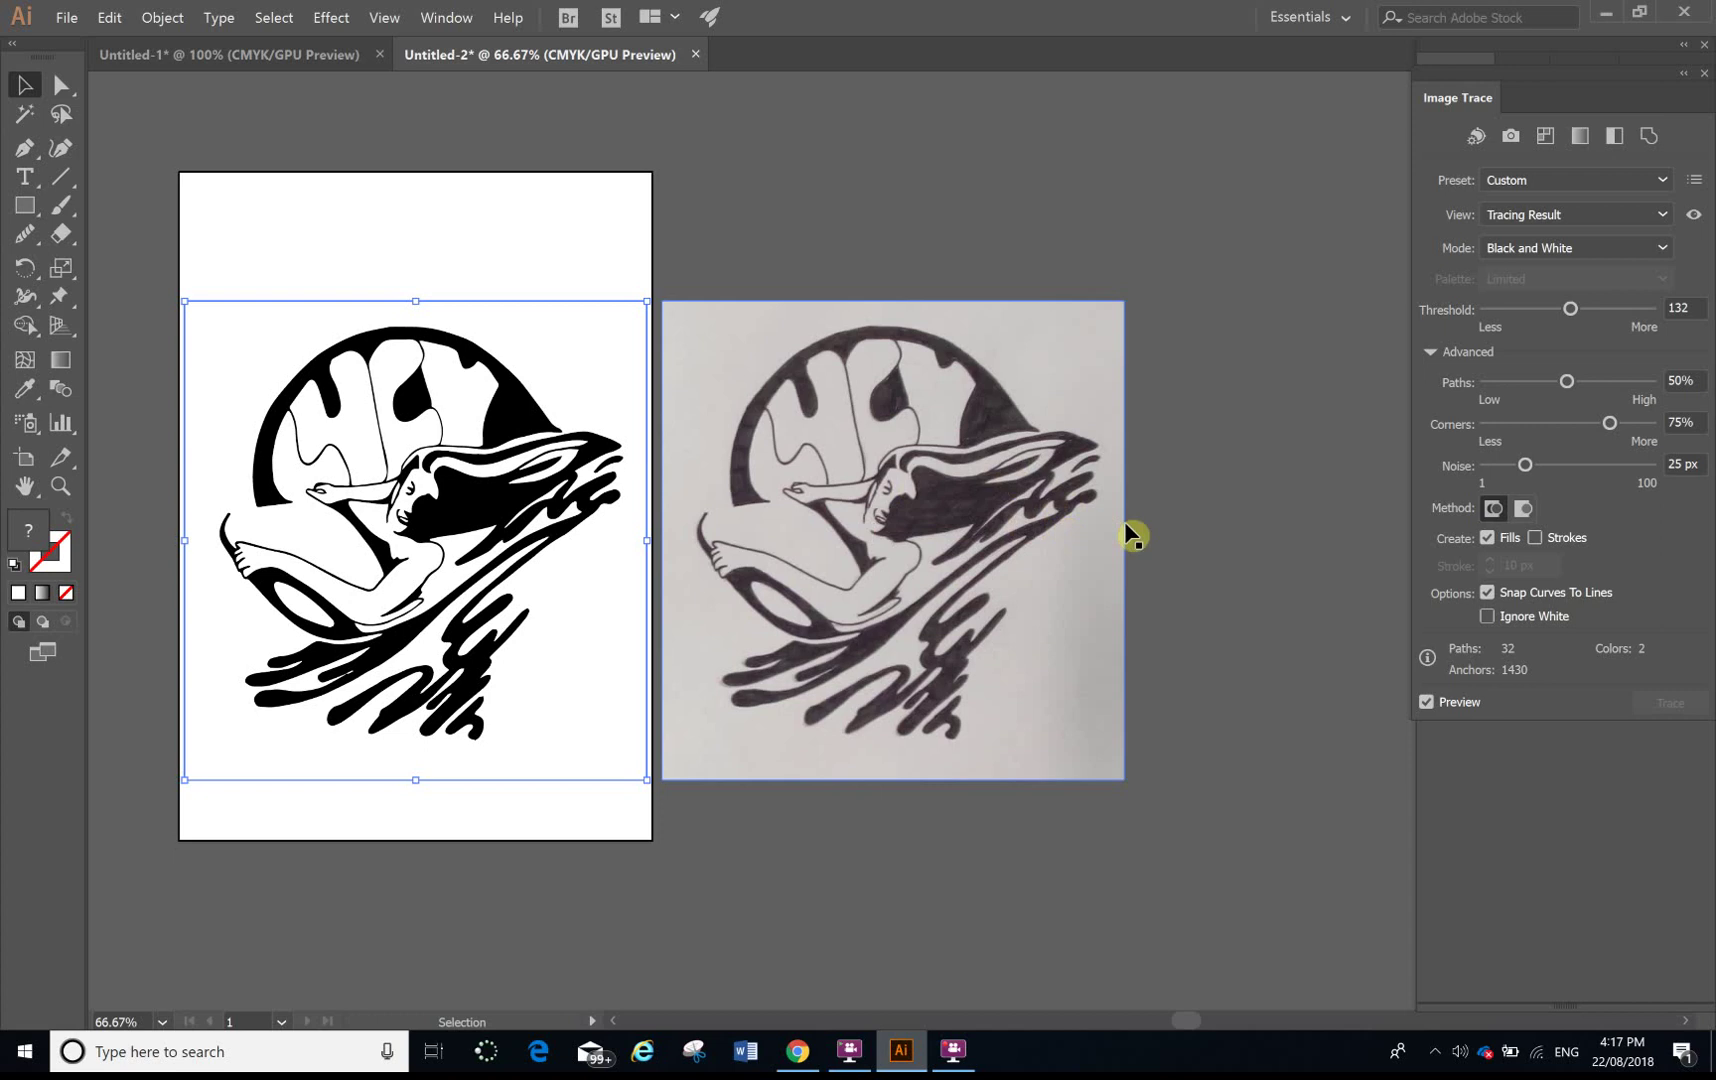
left_click(1620, 386)
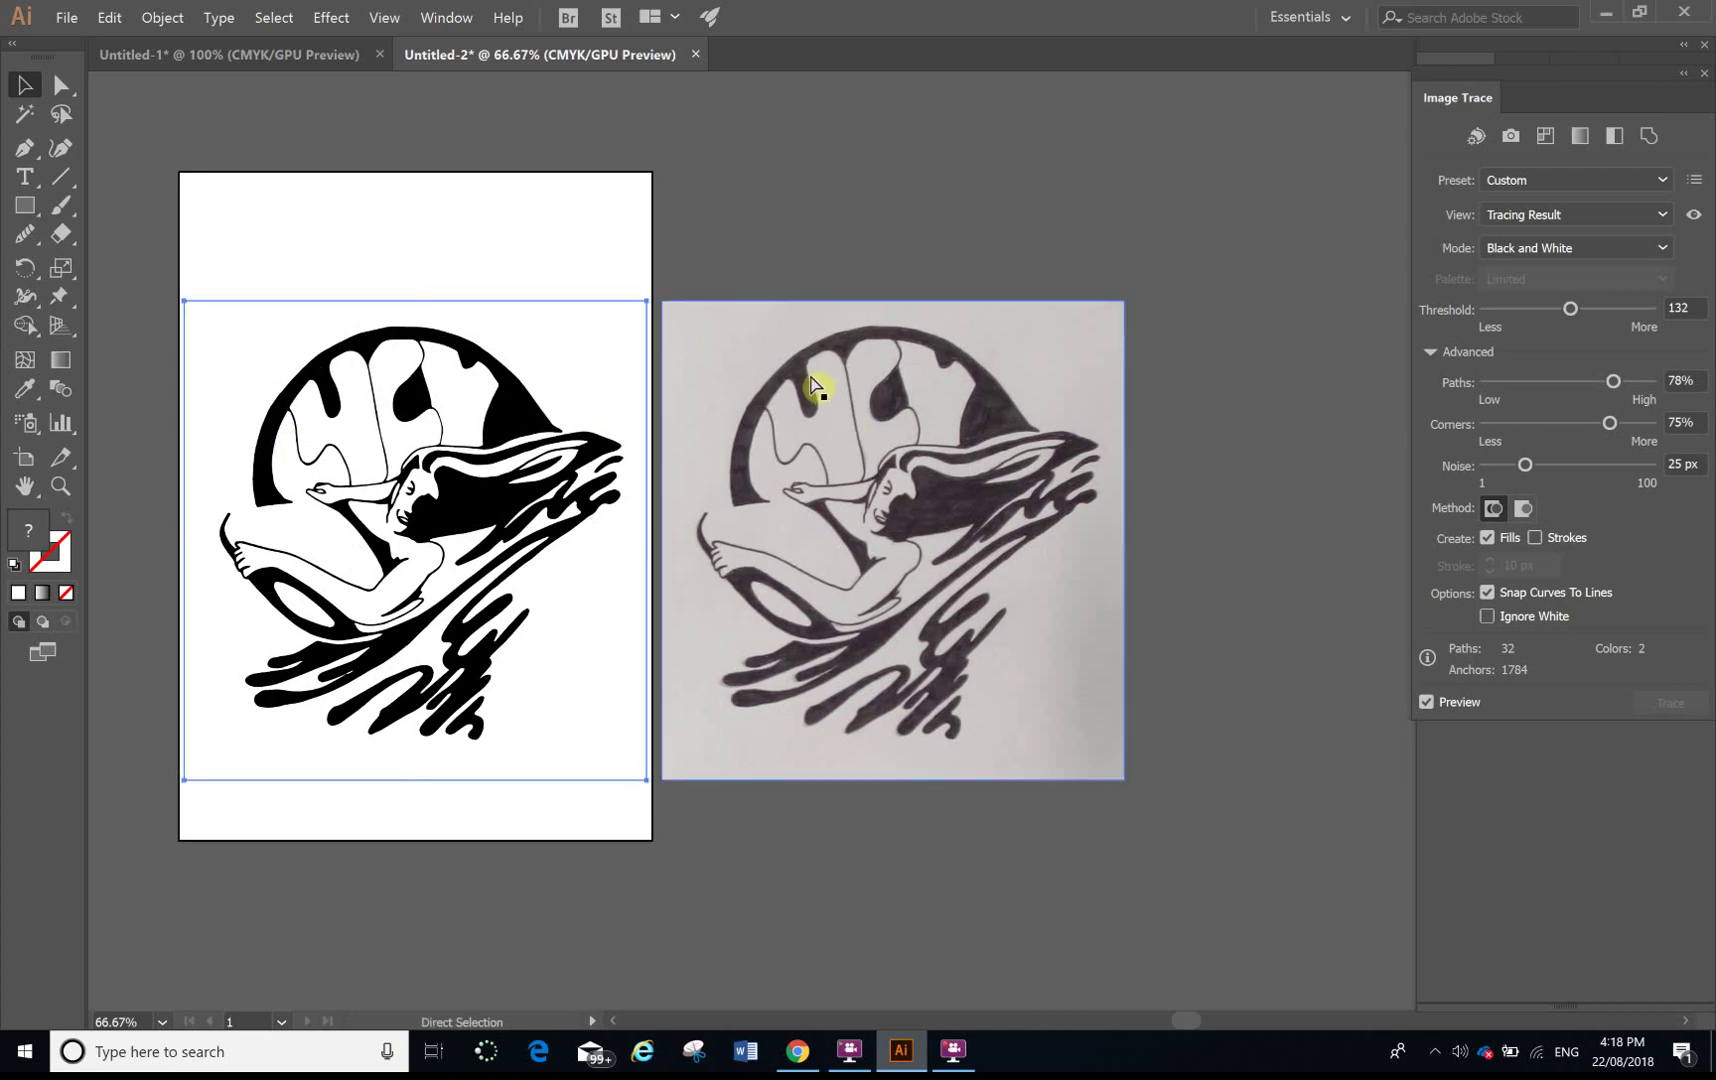
Step: Compare the traced logo up close with the photographed copy beside the artboard, checking the curves and line detail
key("ctrl+plus")
key("ctrl+plus")
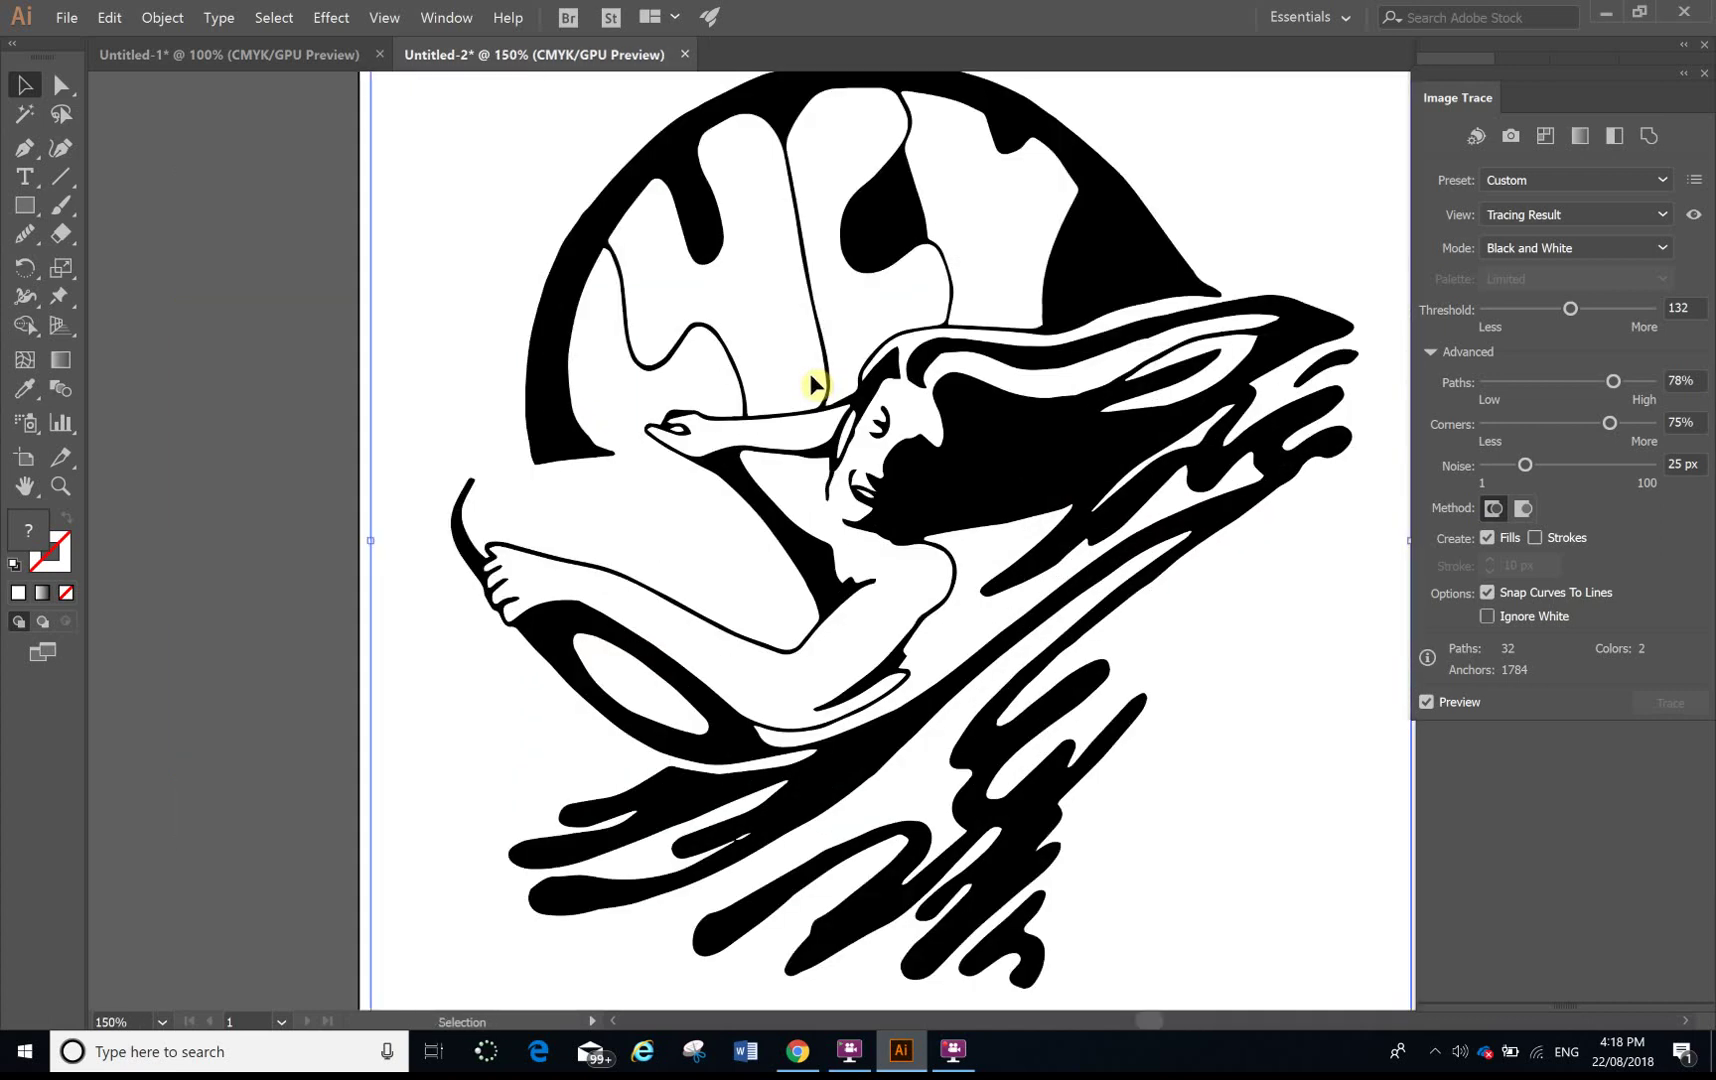
mouse_move(1149, 306)
left_mouse_down()
mouse_move(402, 548)
mouse_move(475, 406)
left_mouse_up()
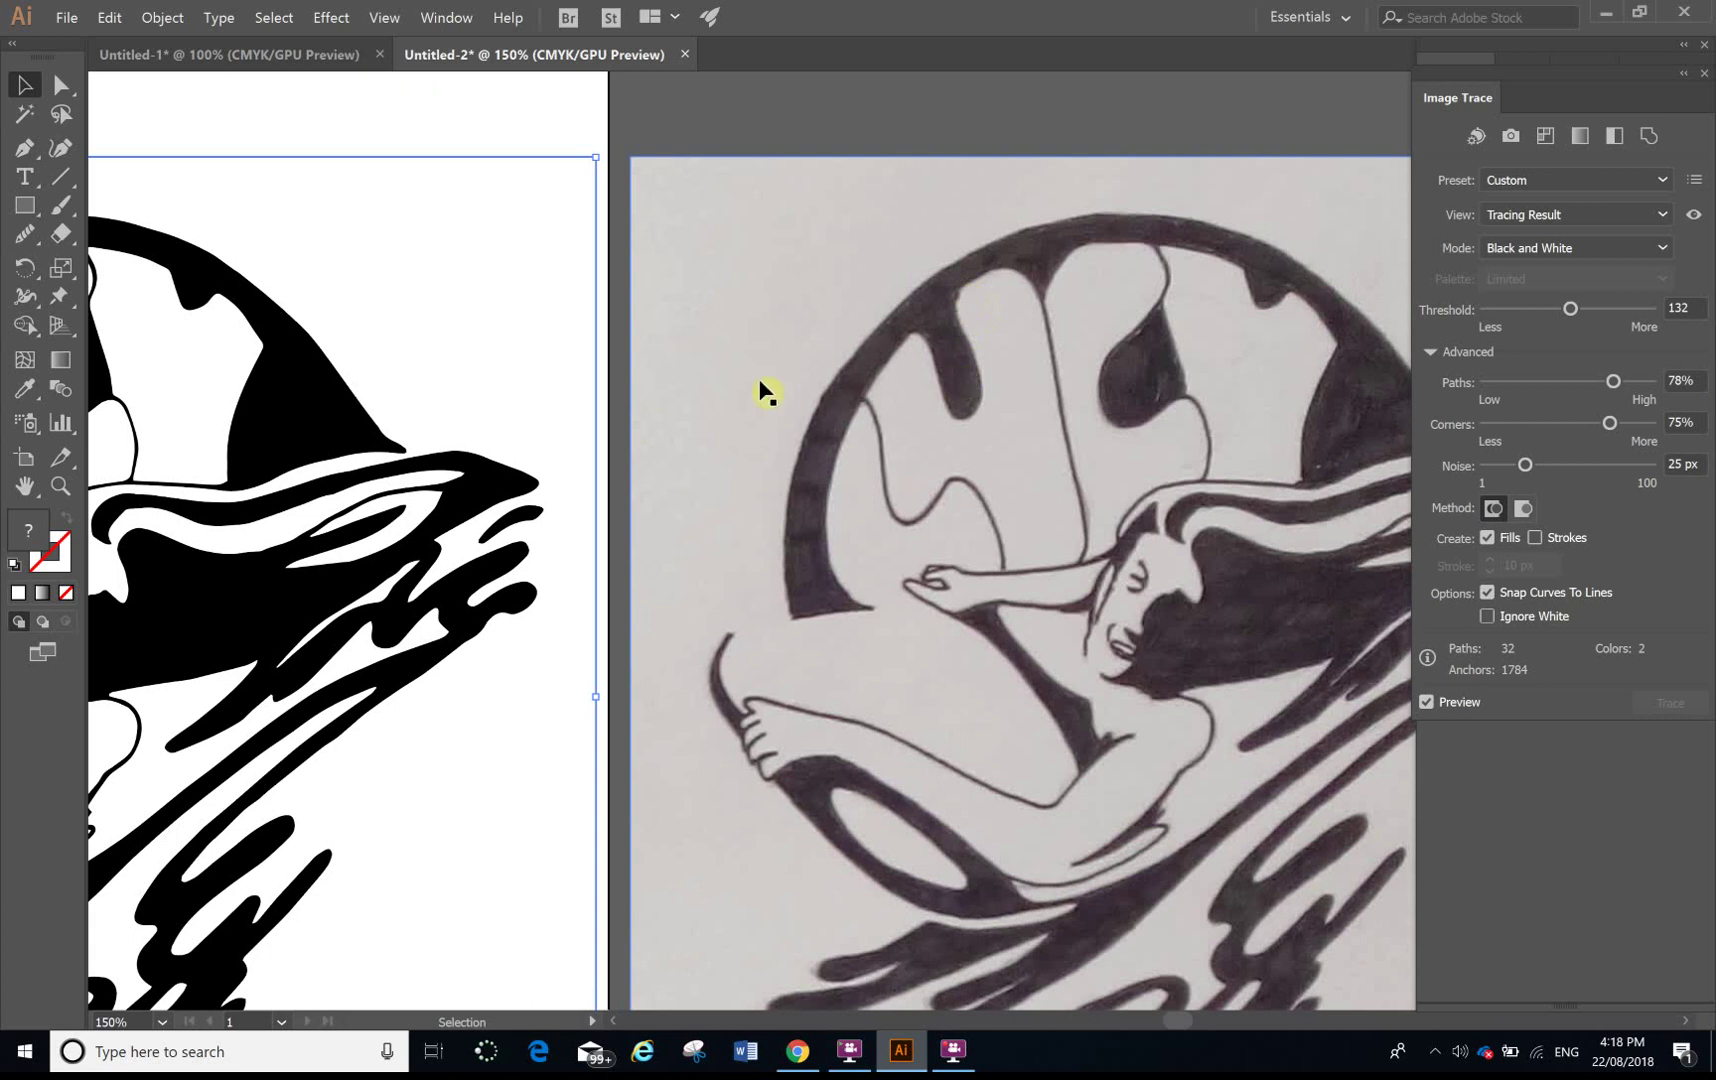
left_click_drag(398, 360, 997, 293)
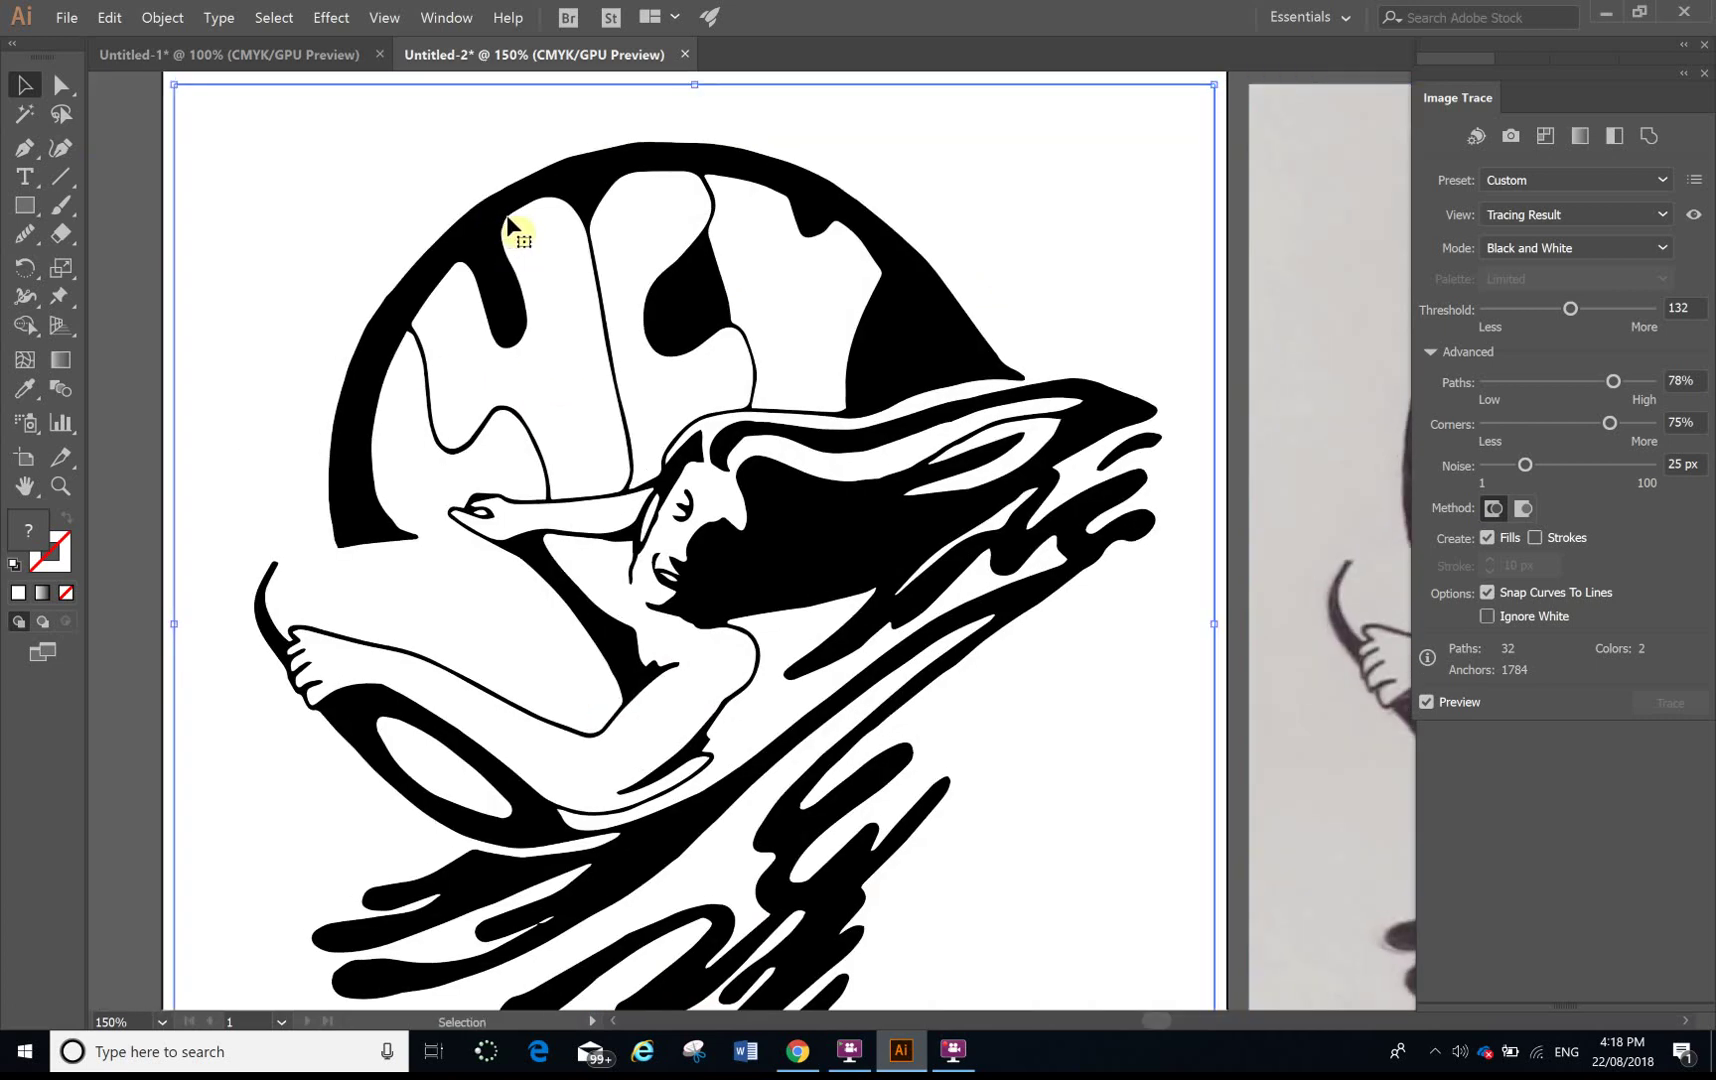
scroll(735, 325, "down", 2)
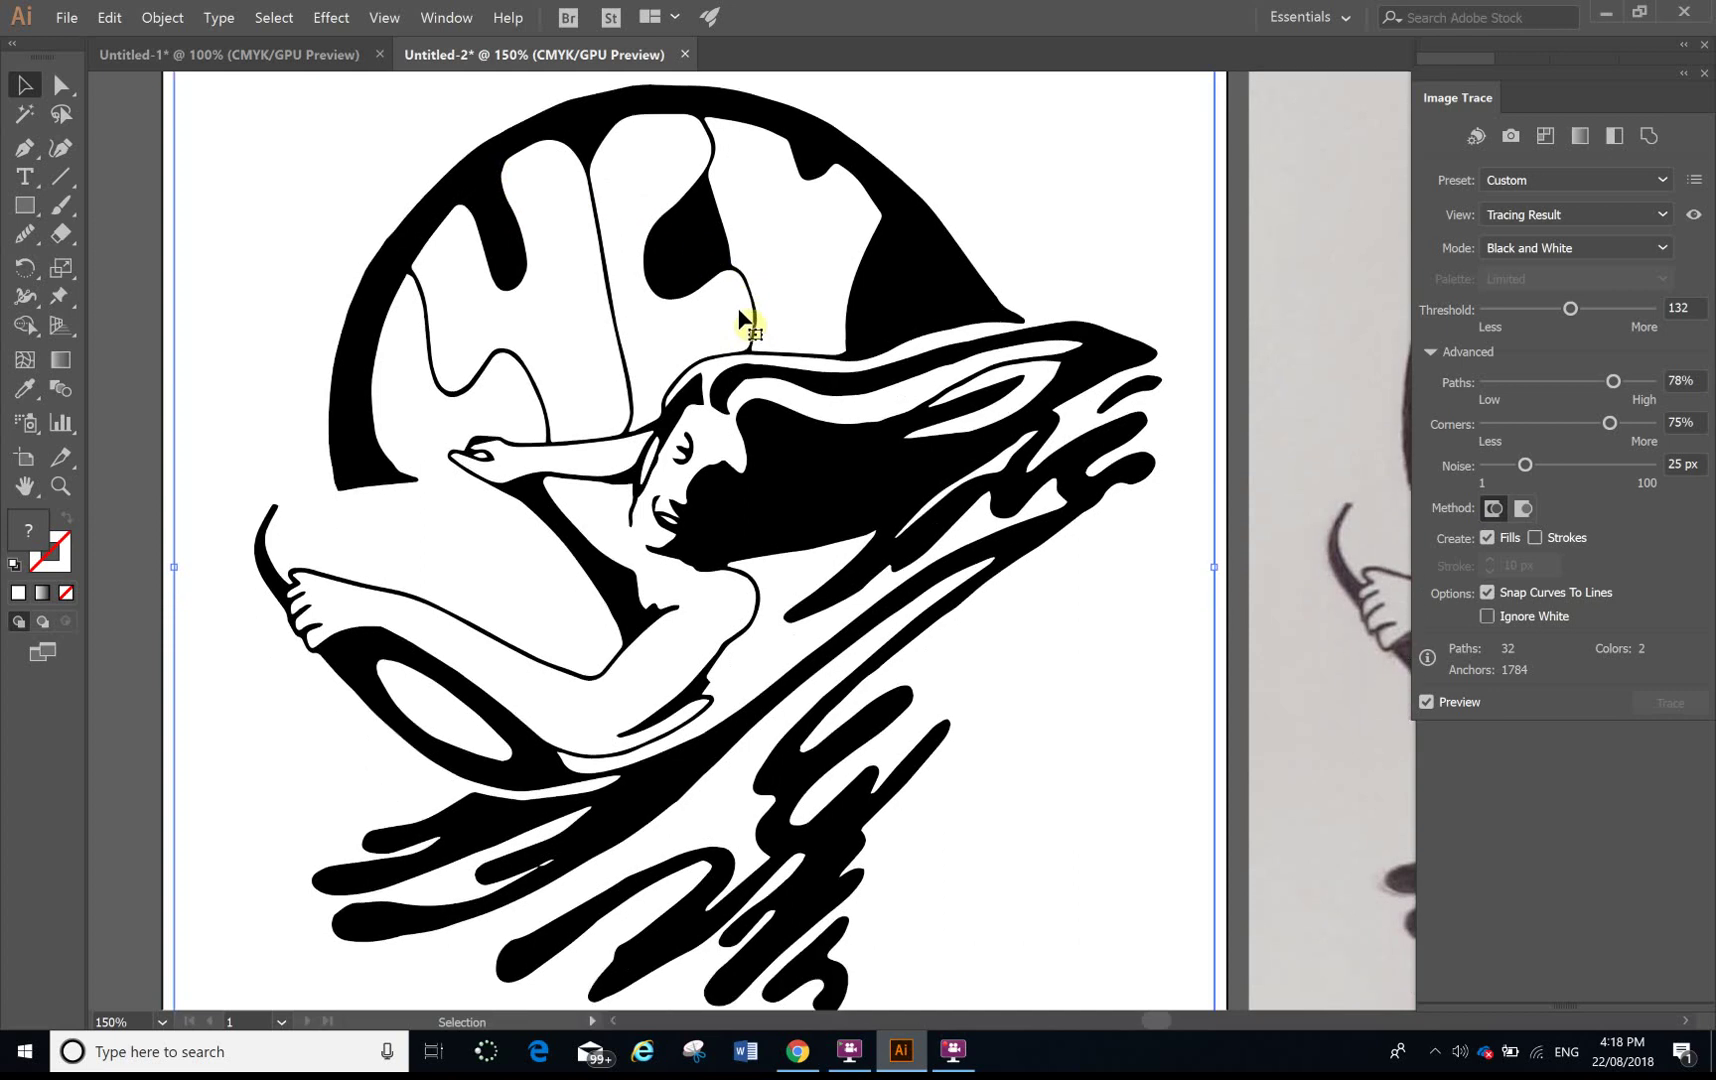
key("ctrl+minus")
key("ctrl+minus")
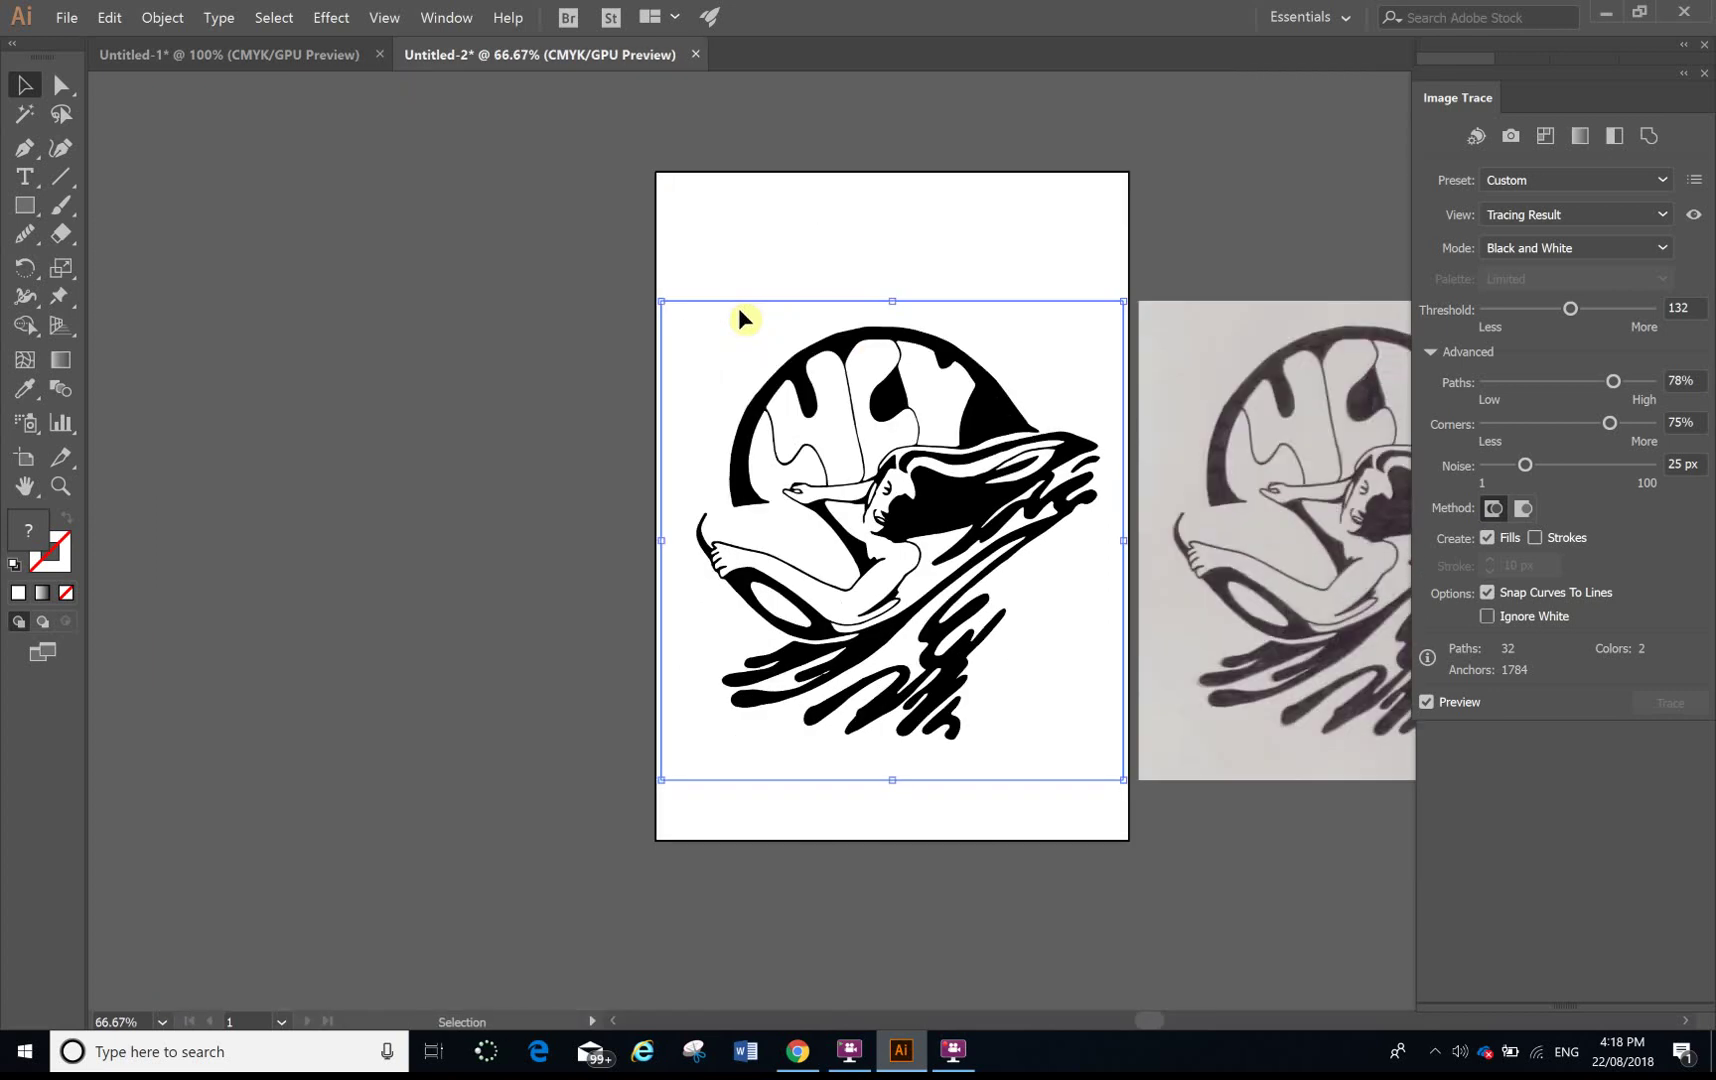
left_click_drag(1086, 440, 766, 420)
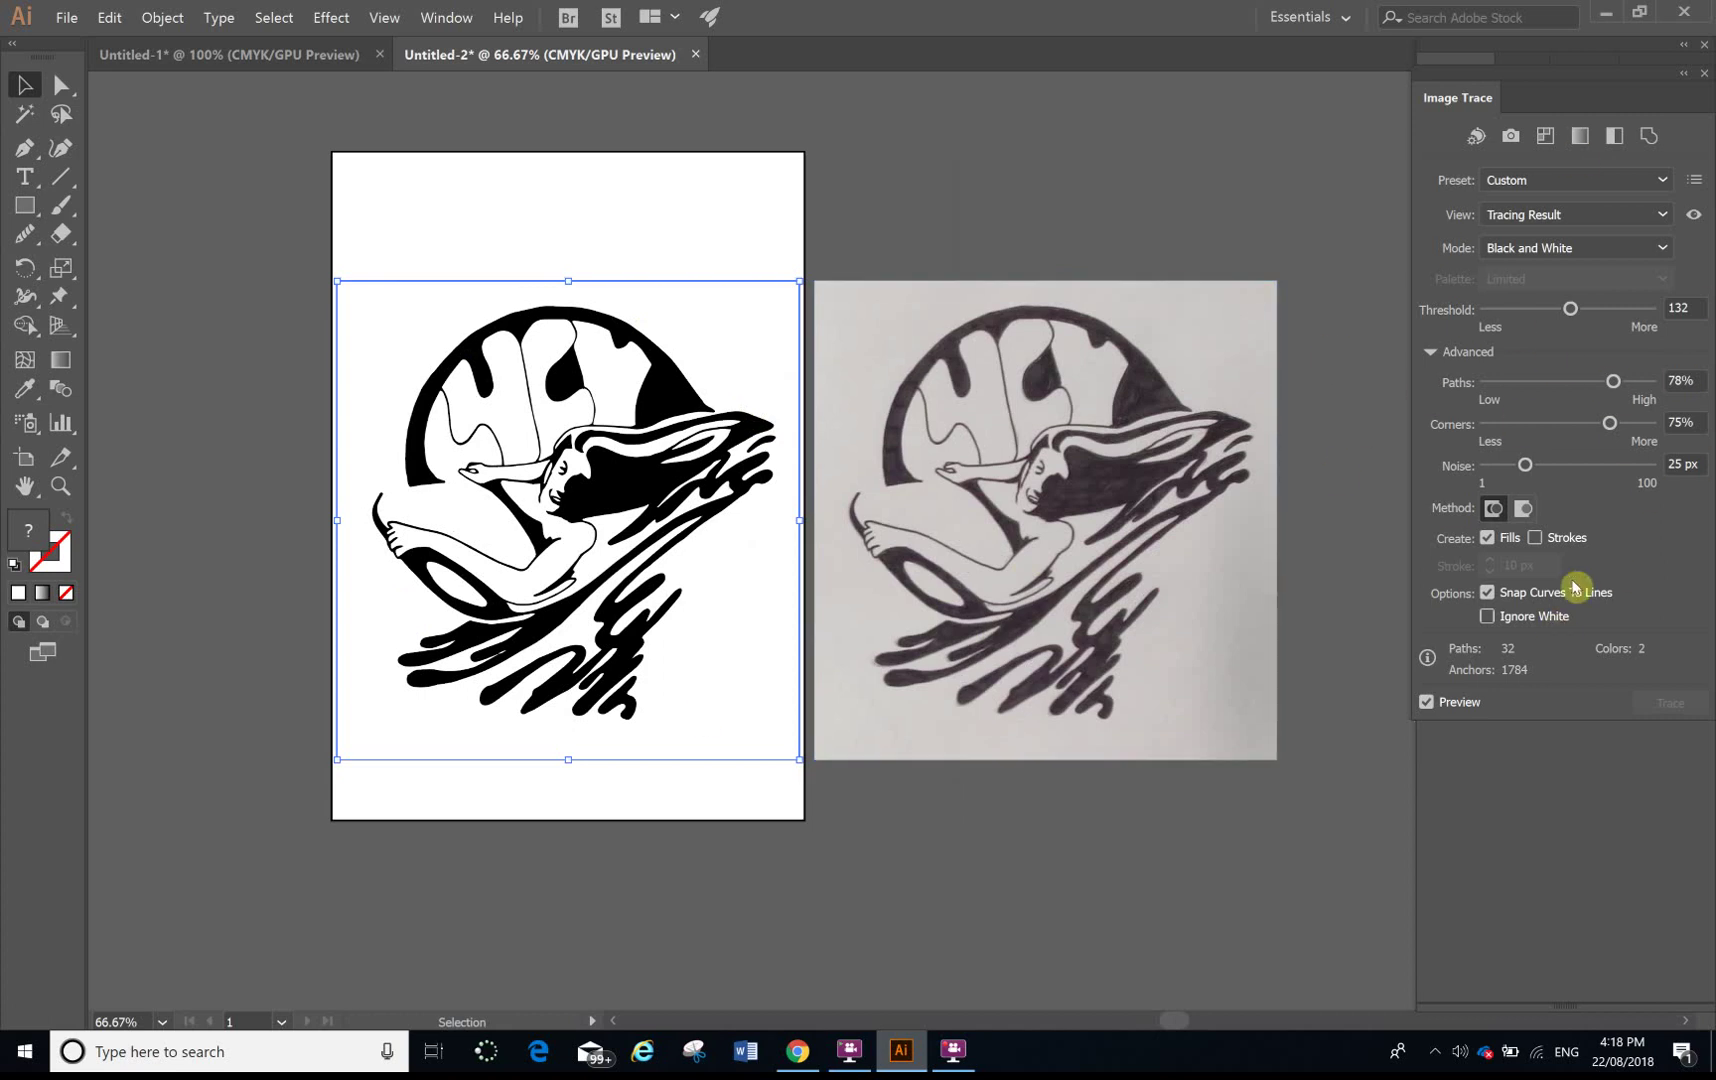
Step: Run the trace with the adjusted settings, expand it into editable vector paths and deselect the artwork
left_click(1427, 703)
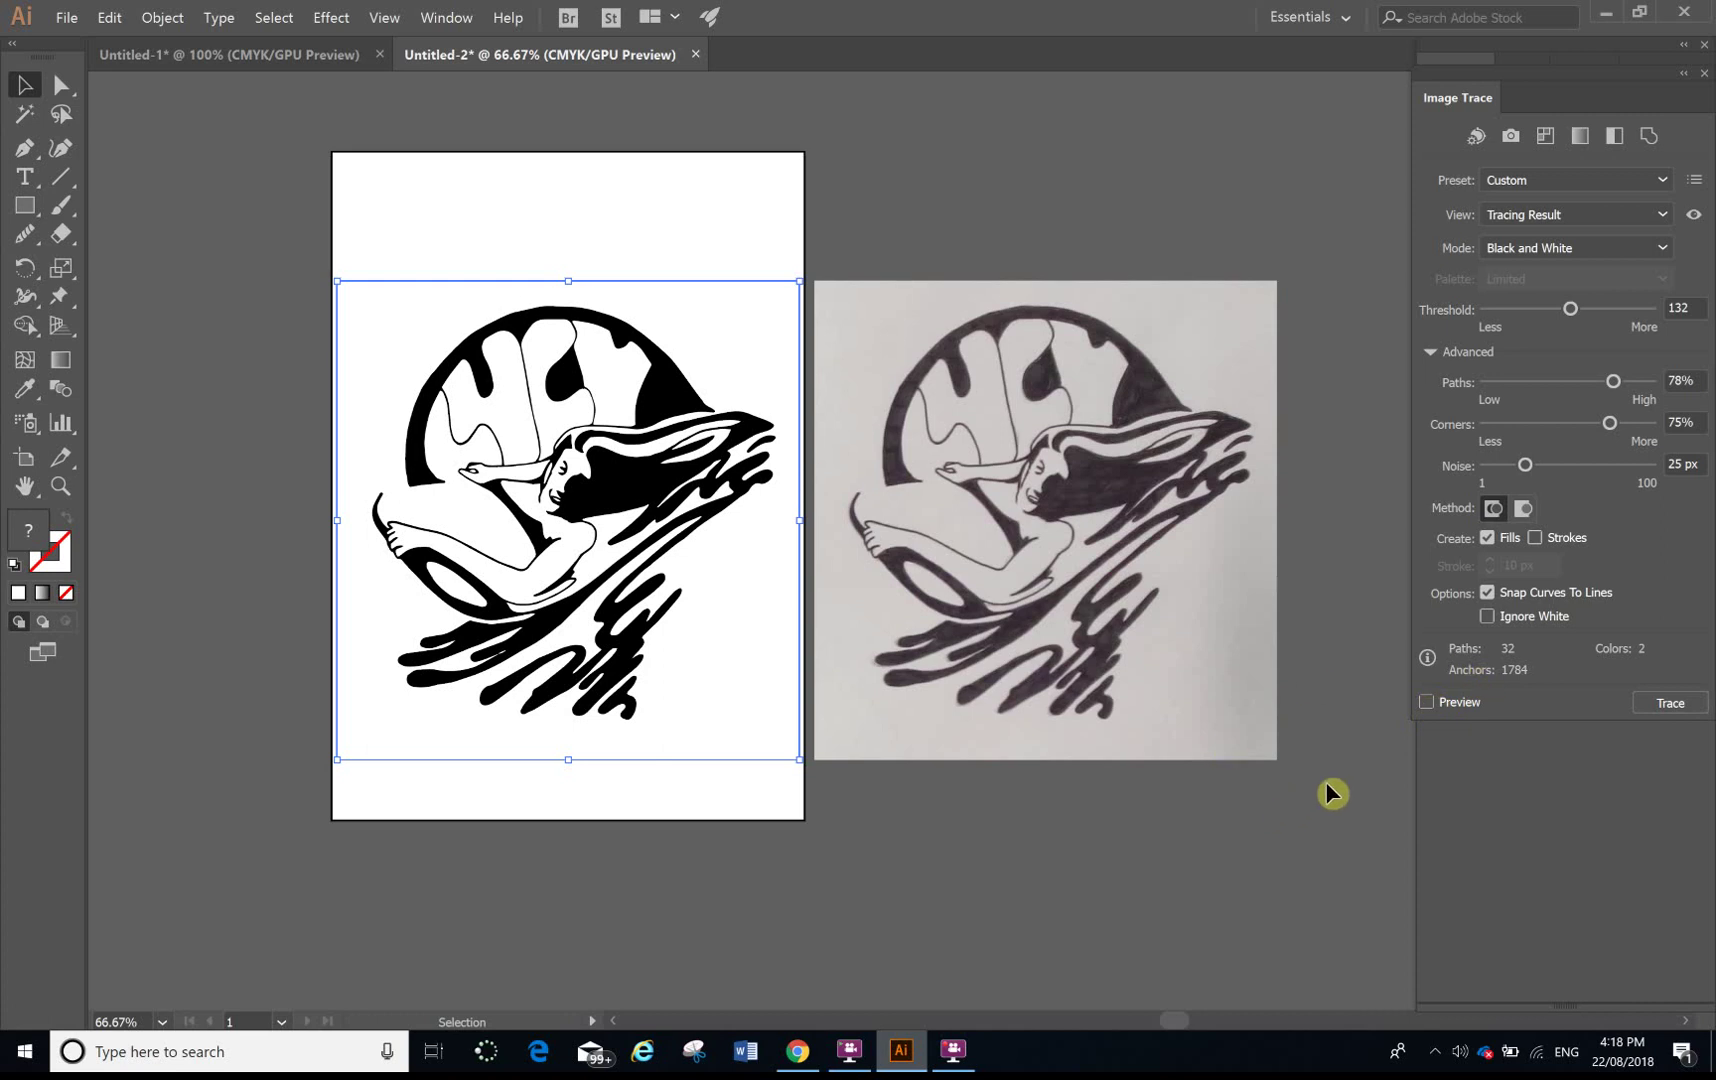
left_click(1667, 706)
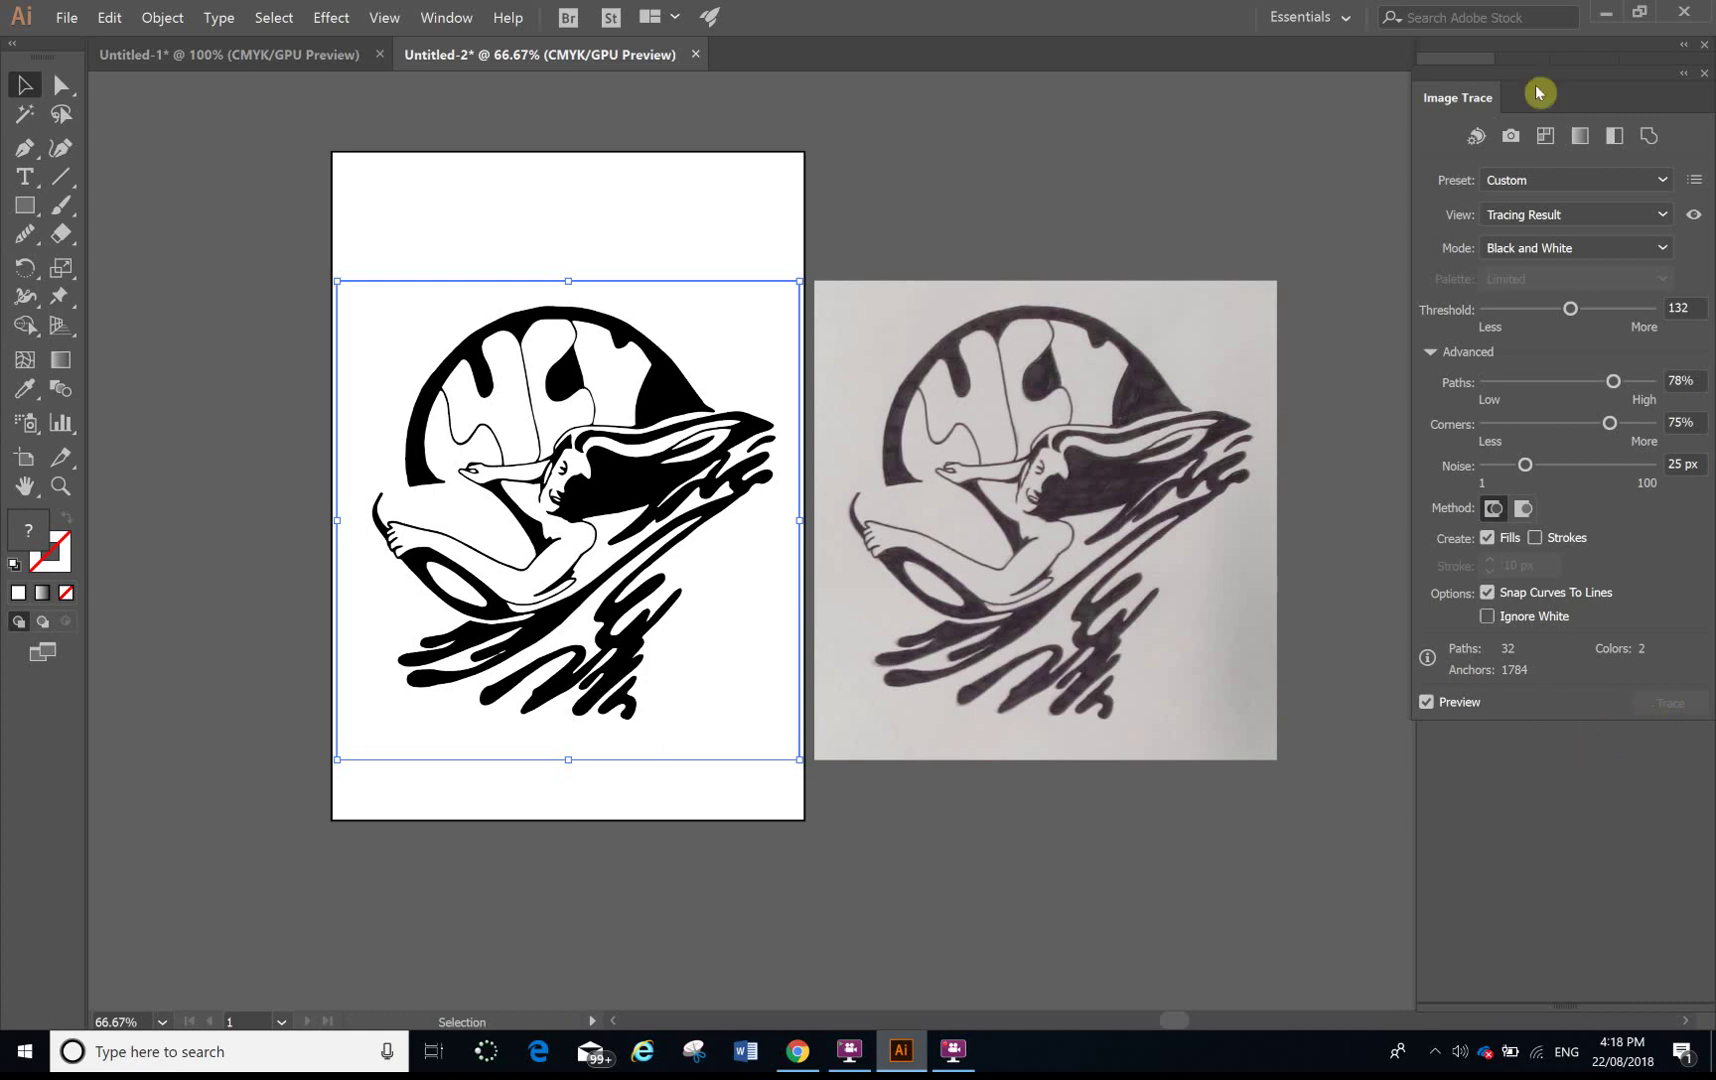
mouse_move(1563, 77)
left_mouse_down()
mouse_move(1601, 306)
mouse_move(1586, 785)
mouse_move(1609, 655)
mouse_move(1570, 644)
left_mouse_up()
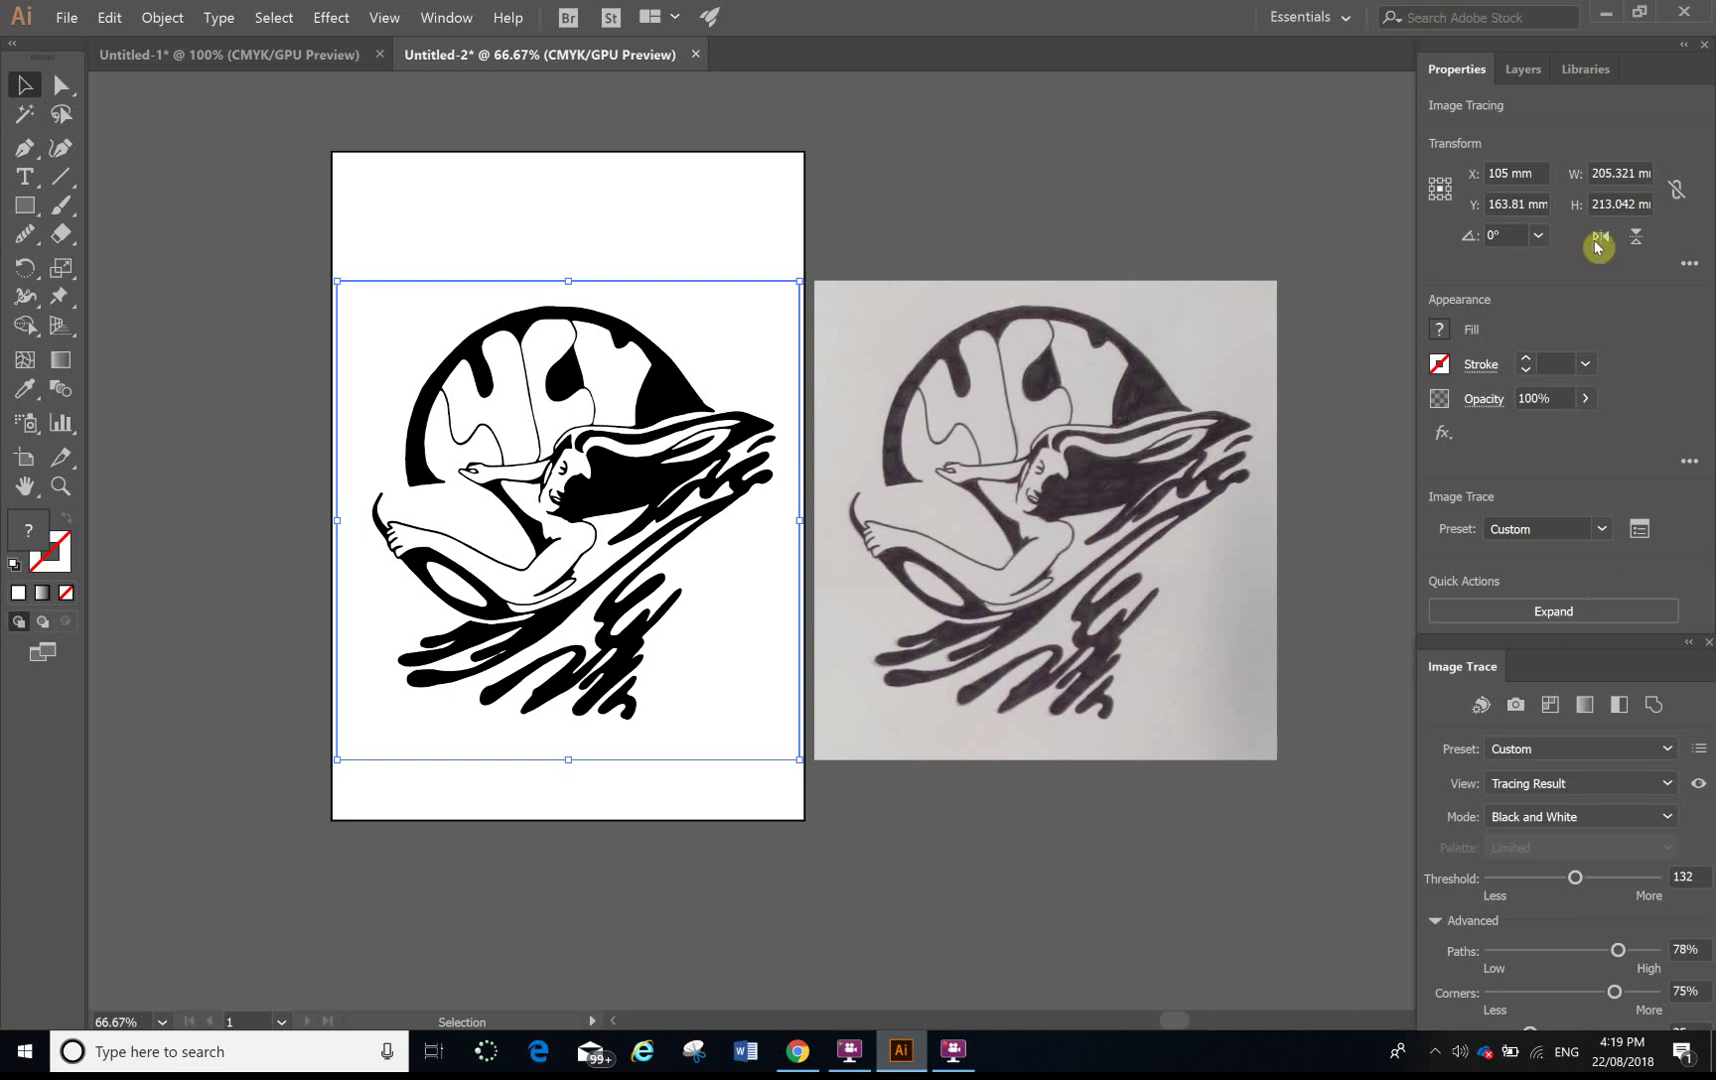
left_click(463, 22)
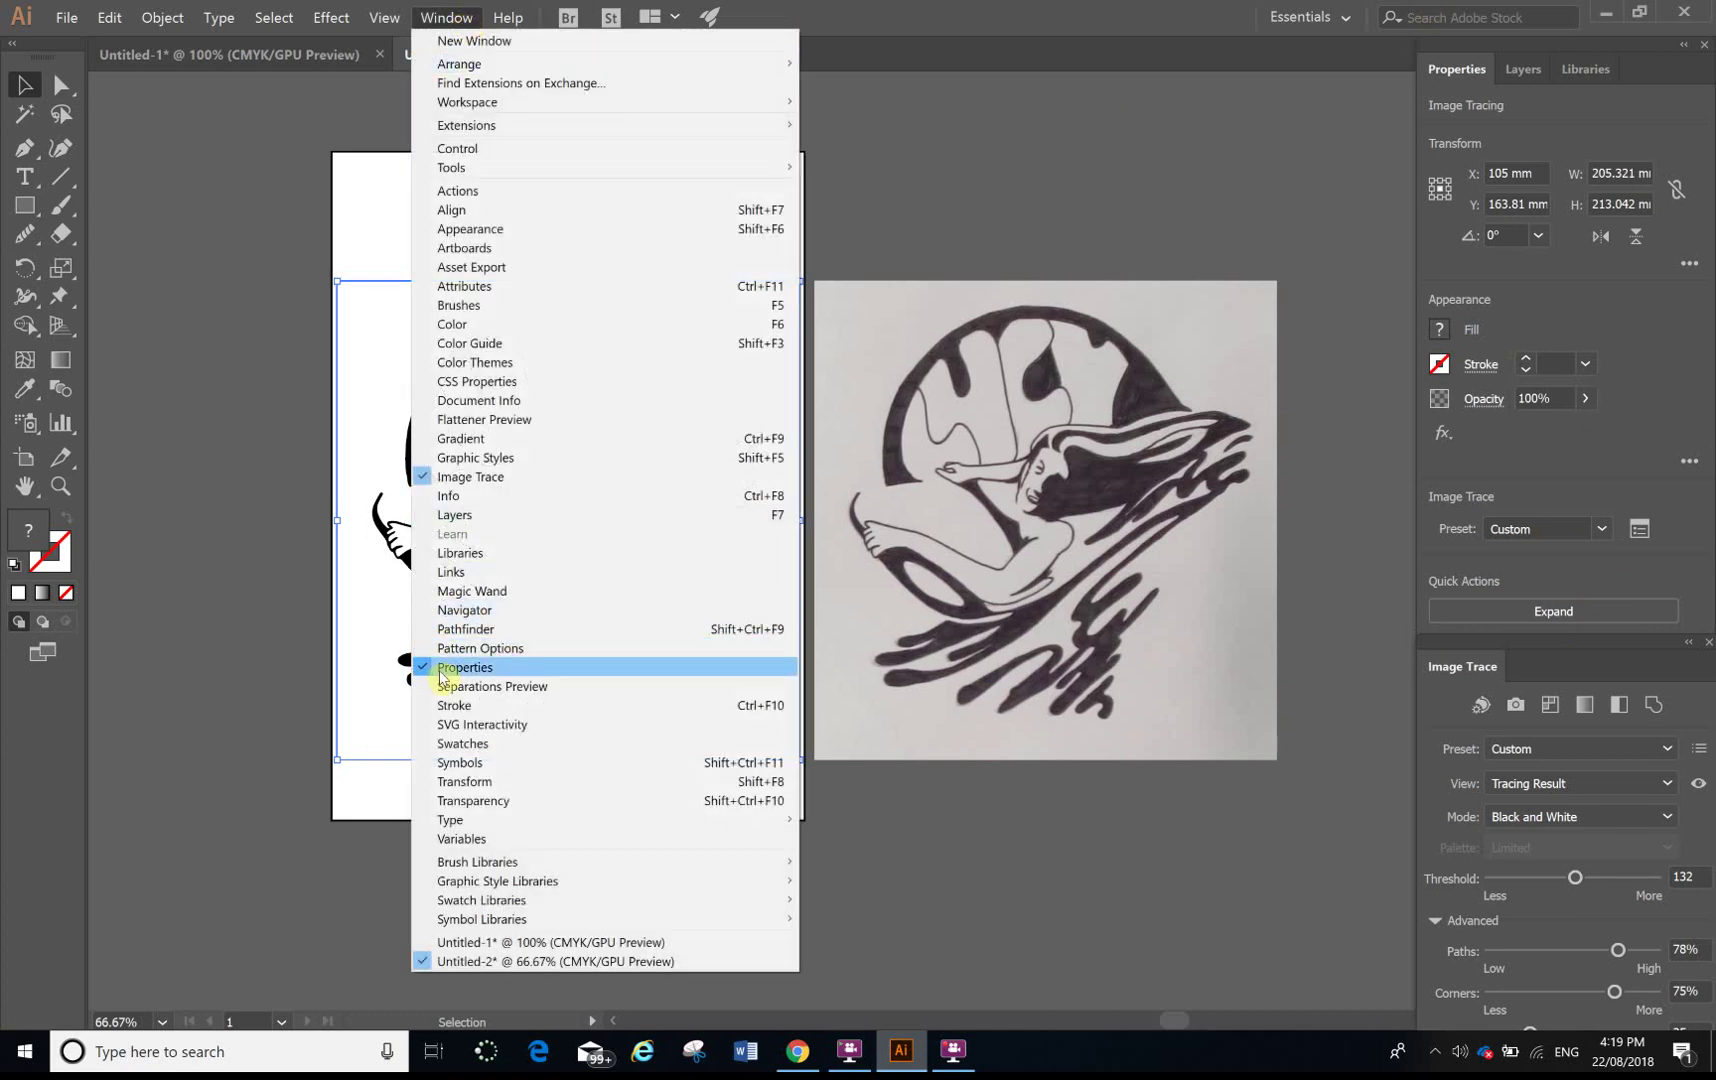
left_click(1608, 623)
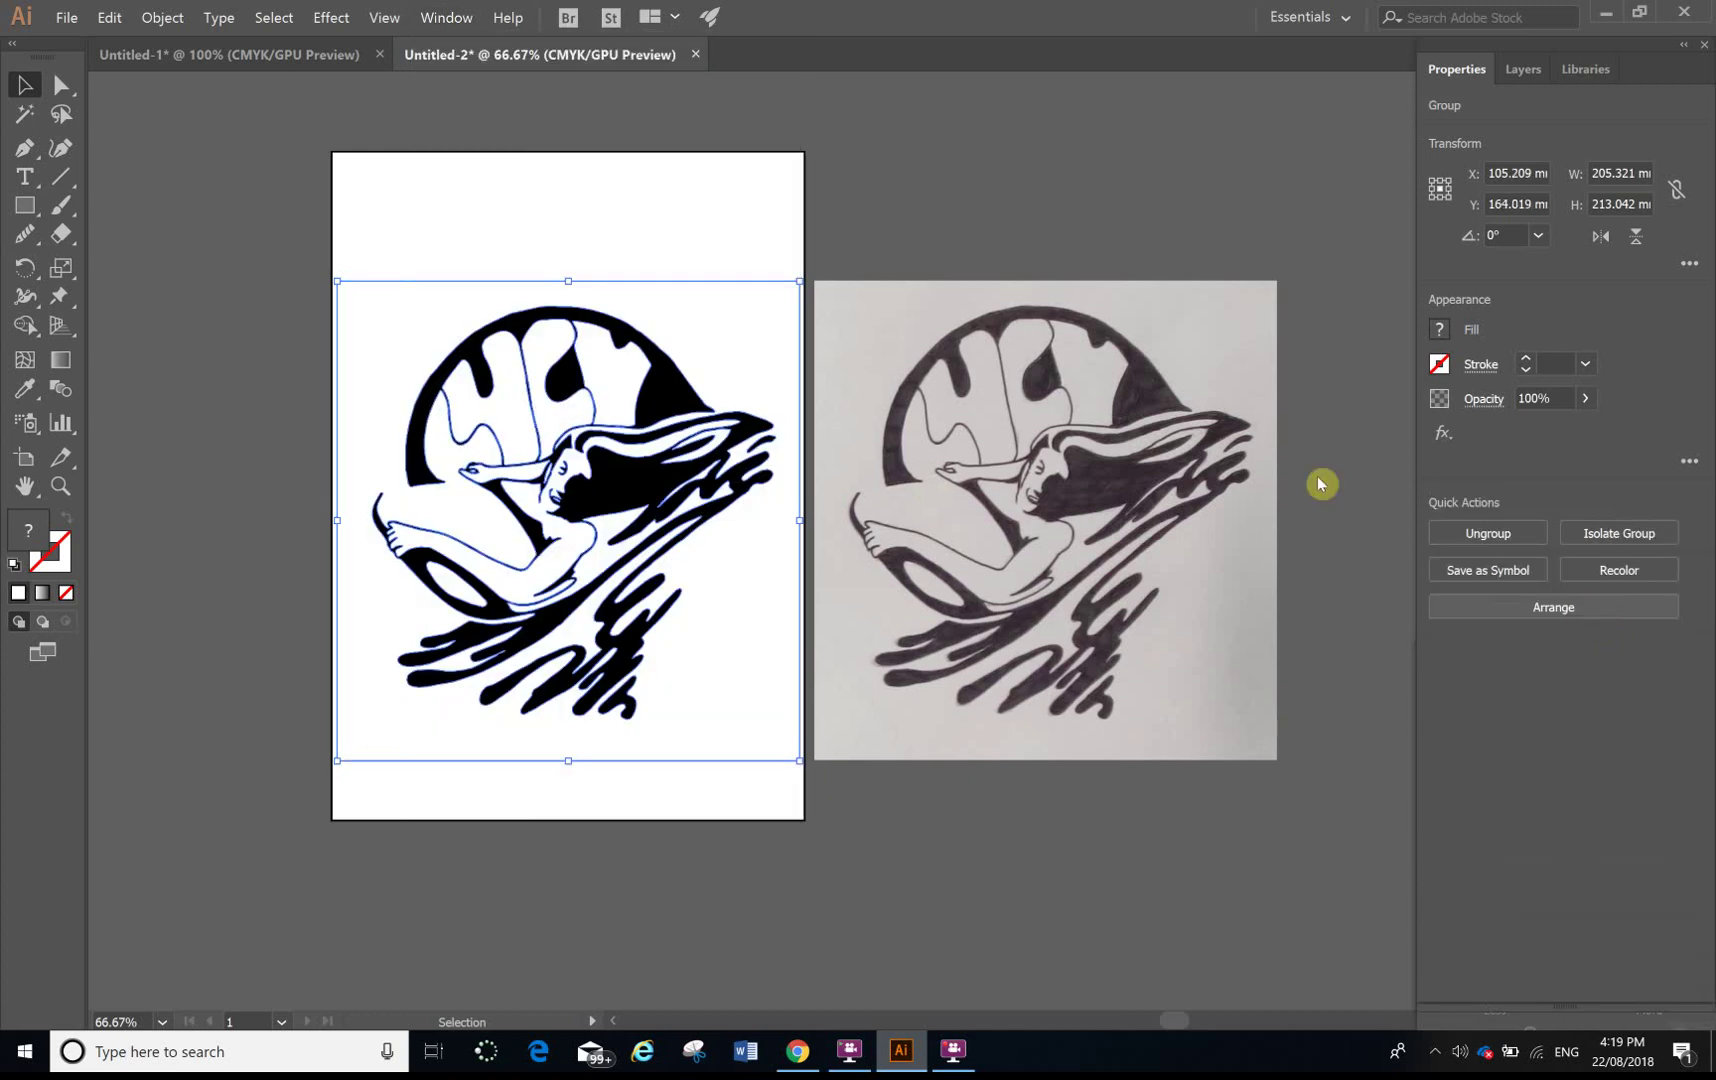
left_click(930, 221)
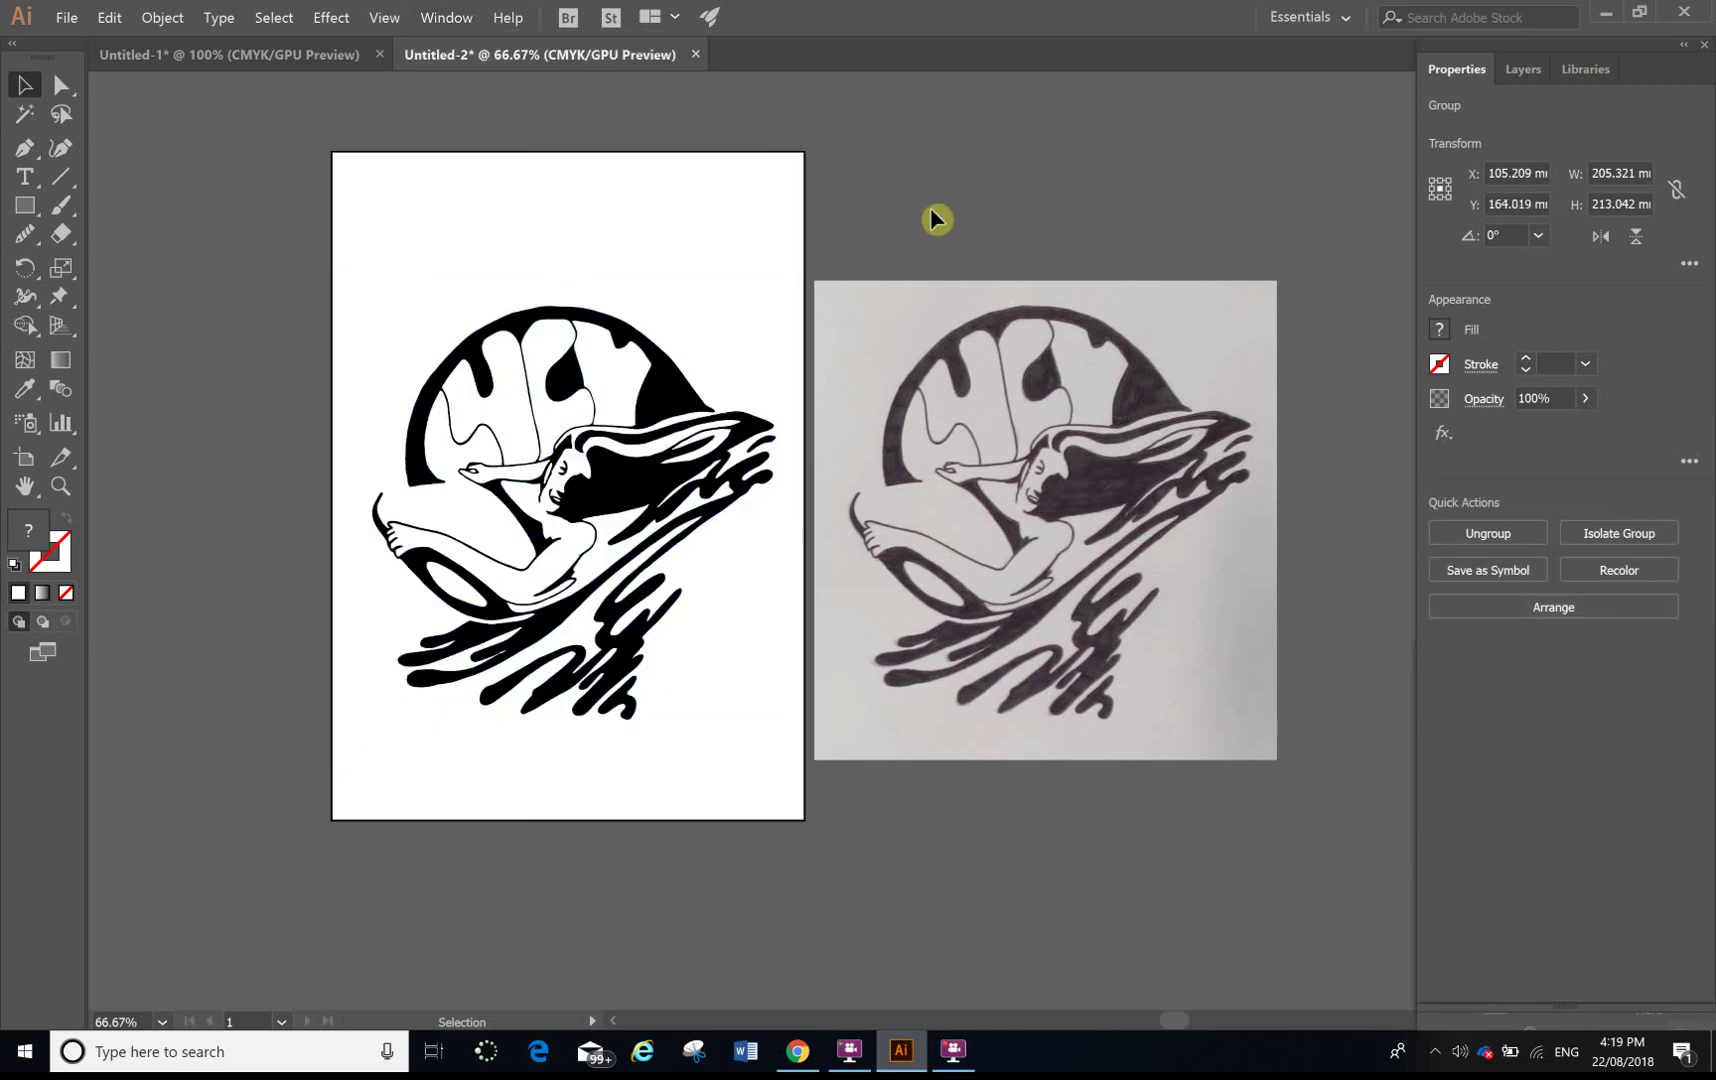
Step: Inspect the expanded artwork by selecting the whole group and then individual white shapes inside the circle with Direct Selection
left_click(670, 392)
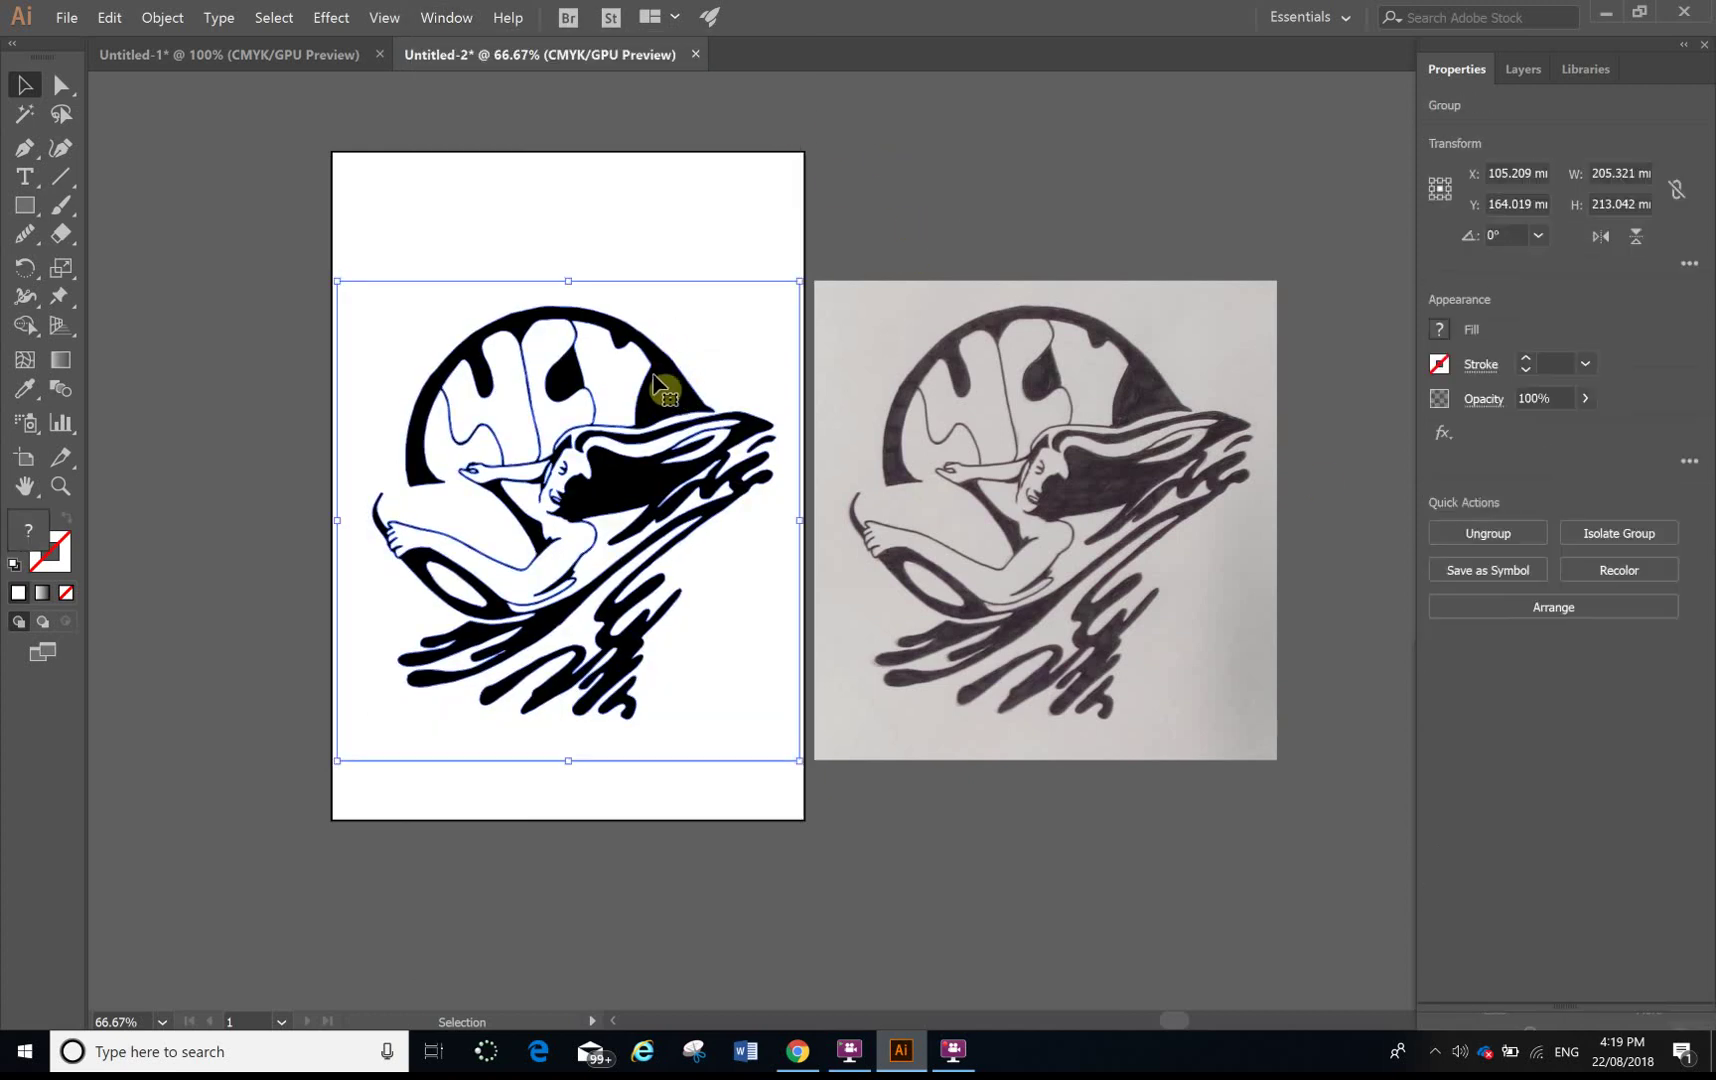
left_click(378, 188)
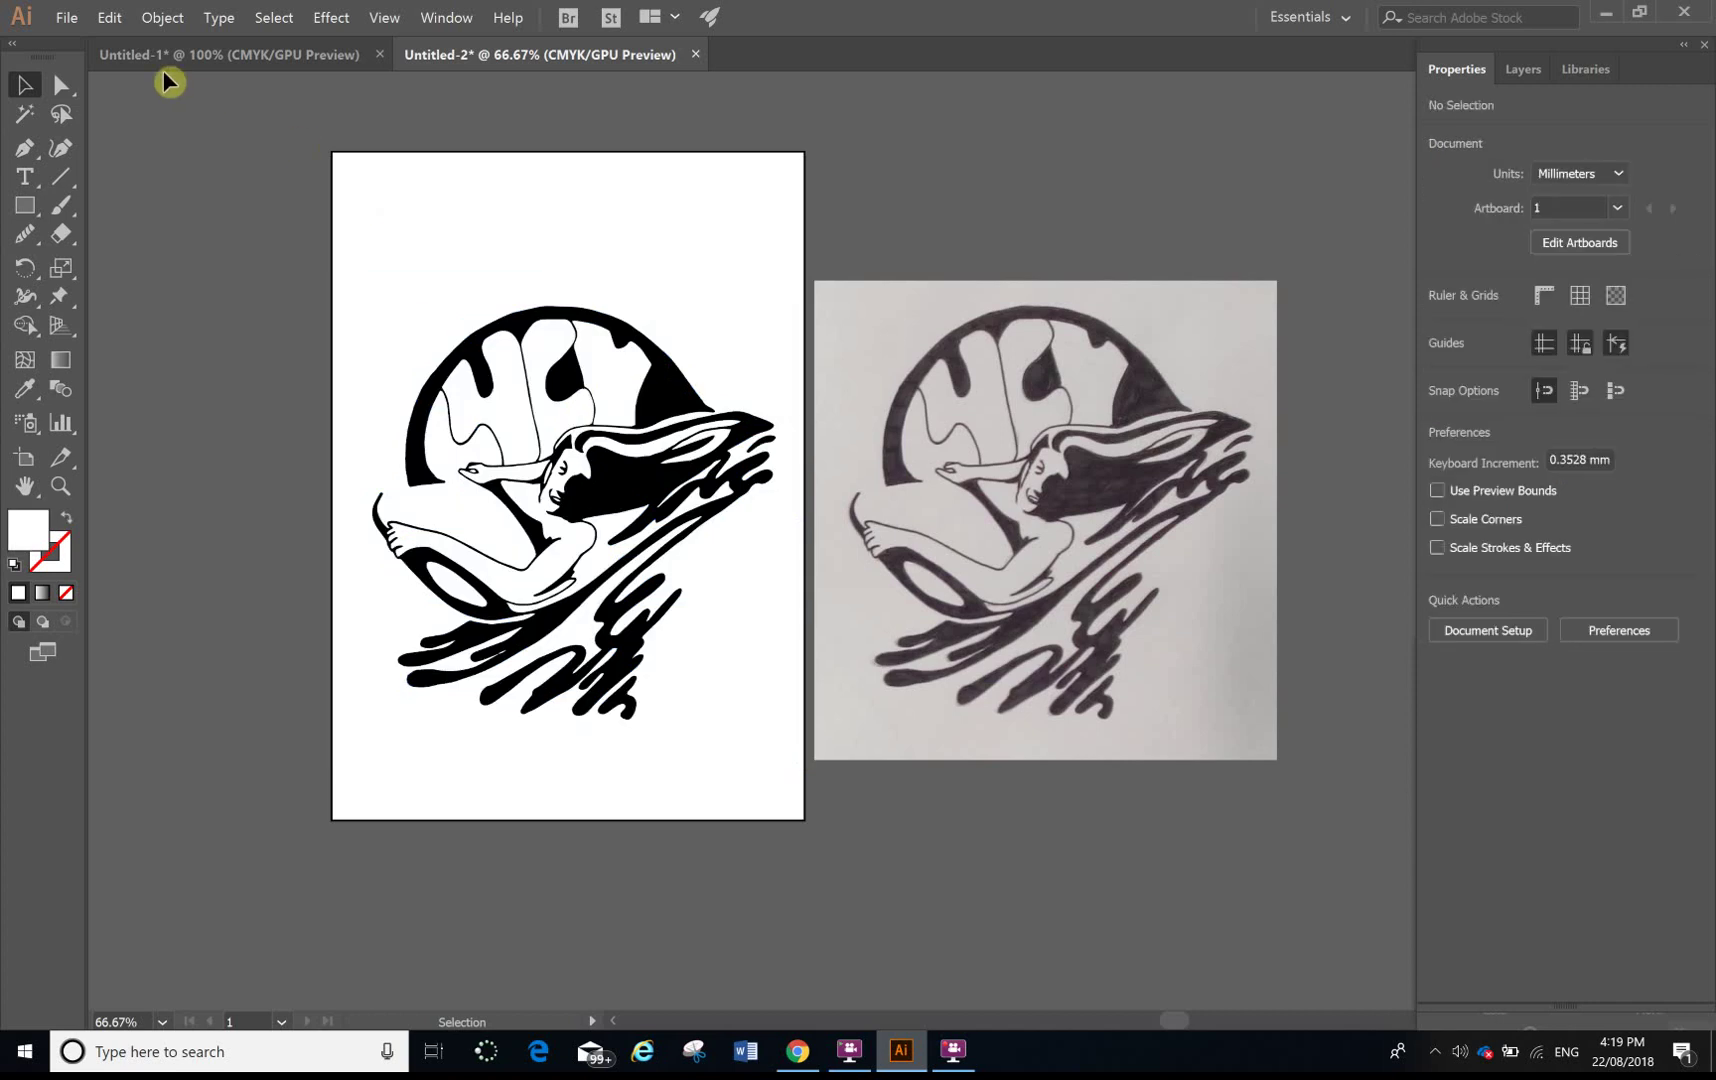
left_click(58, 85)
left_click(507, 380)
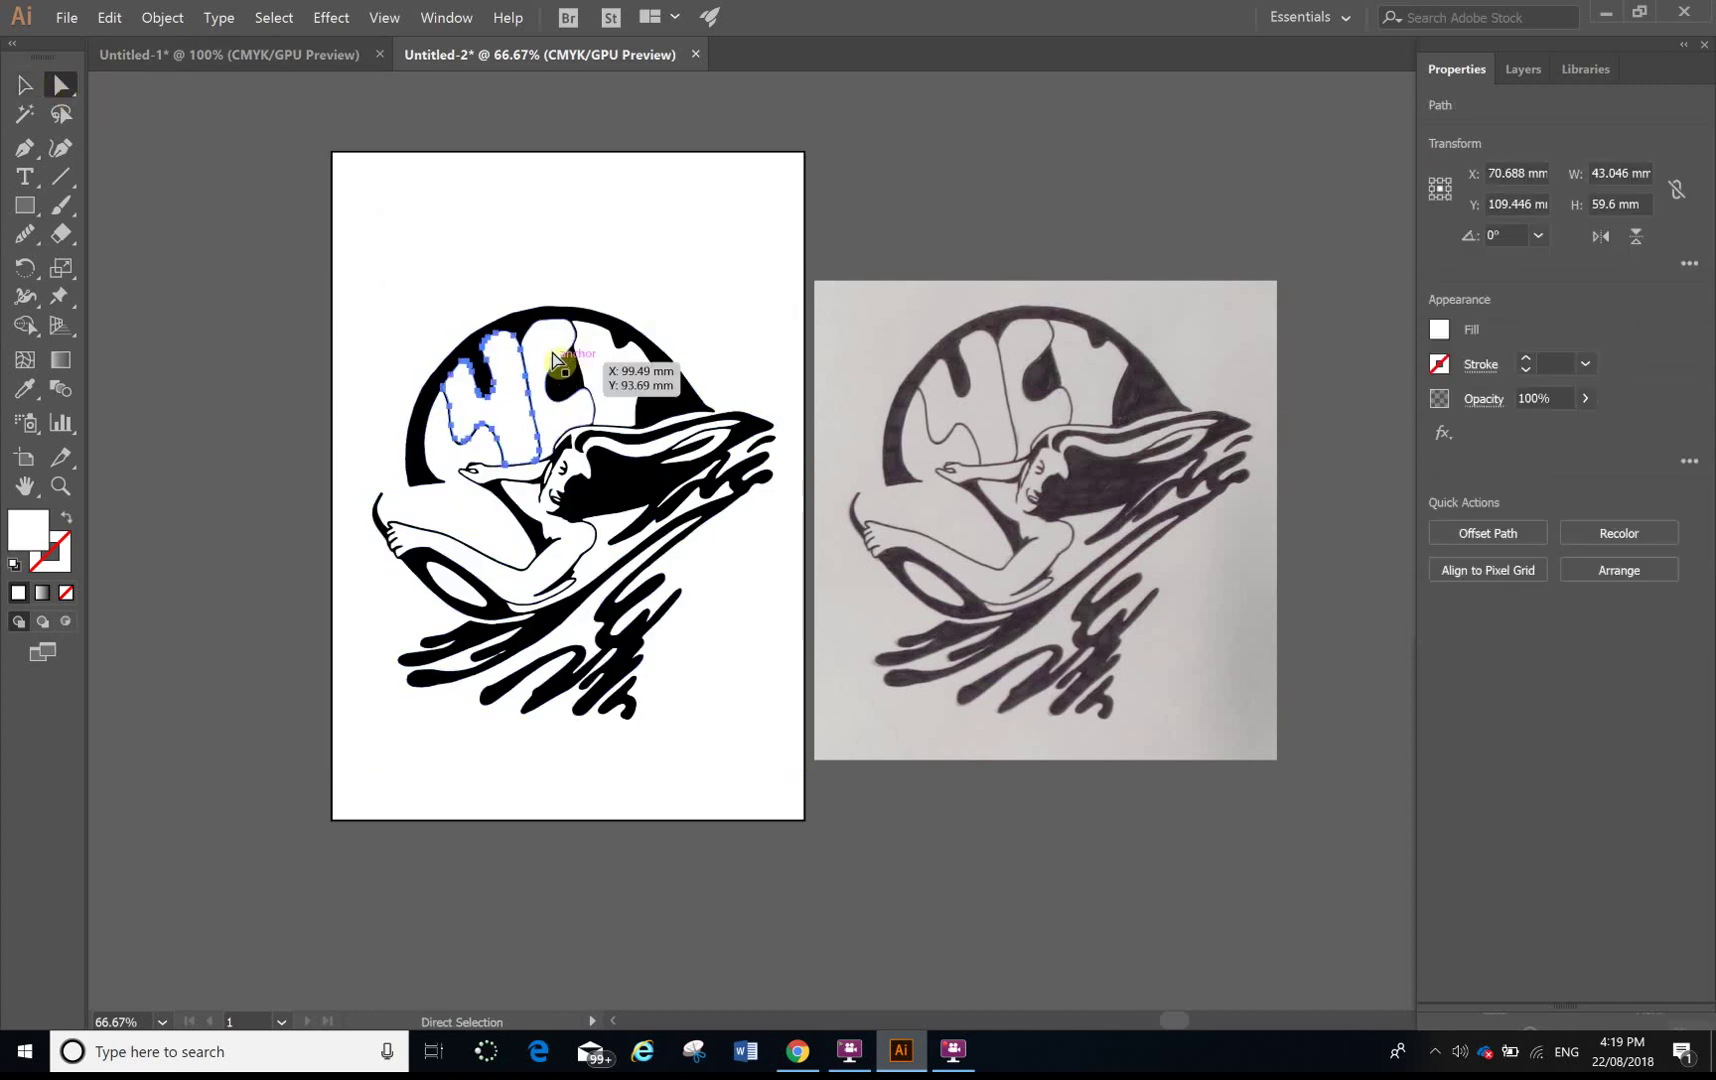
left_click(612, 386)
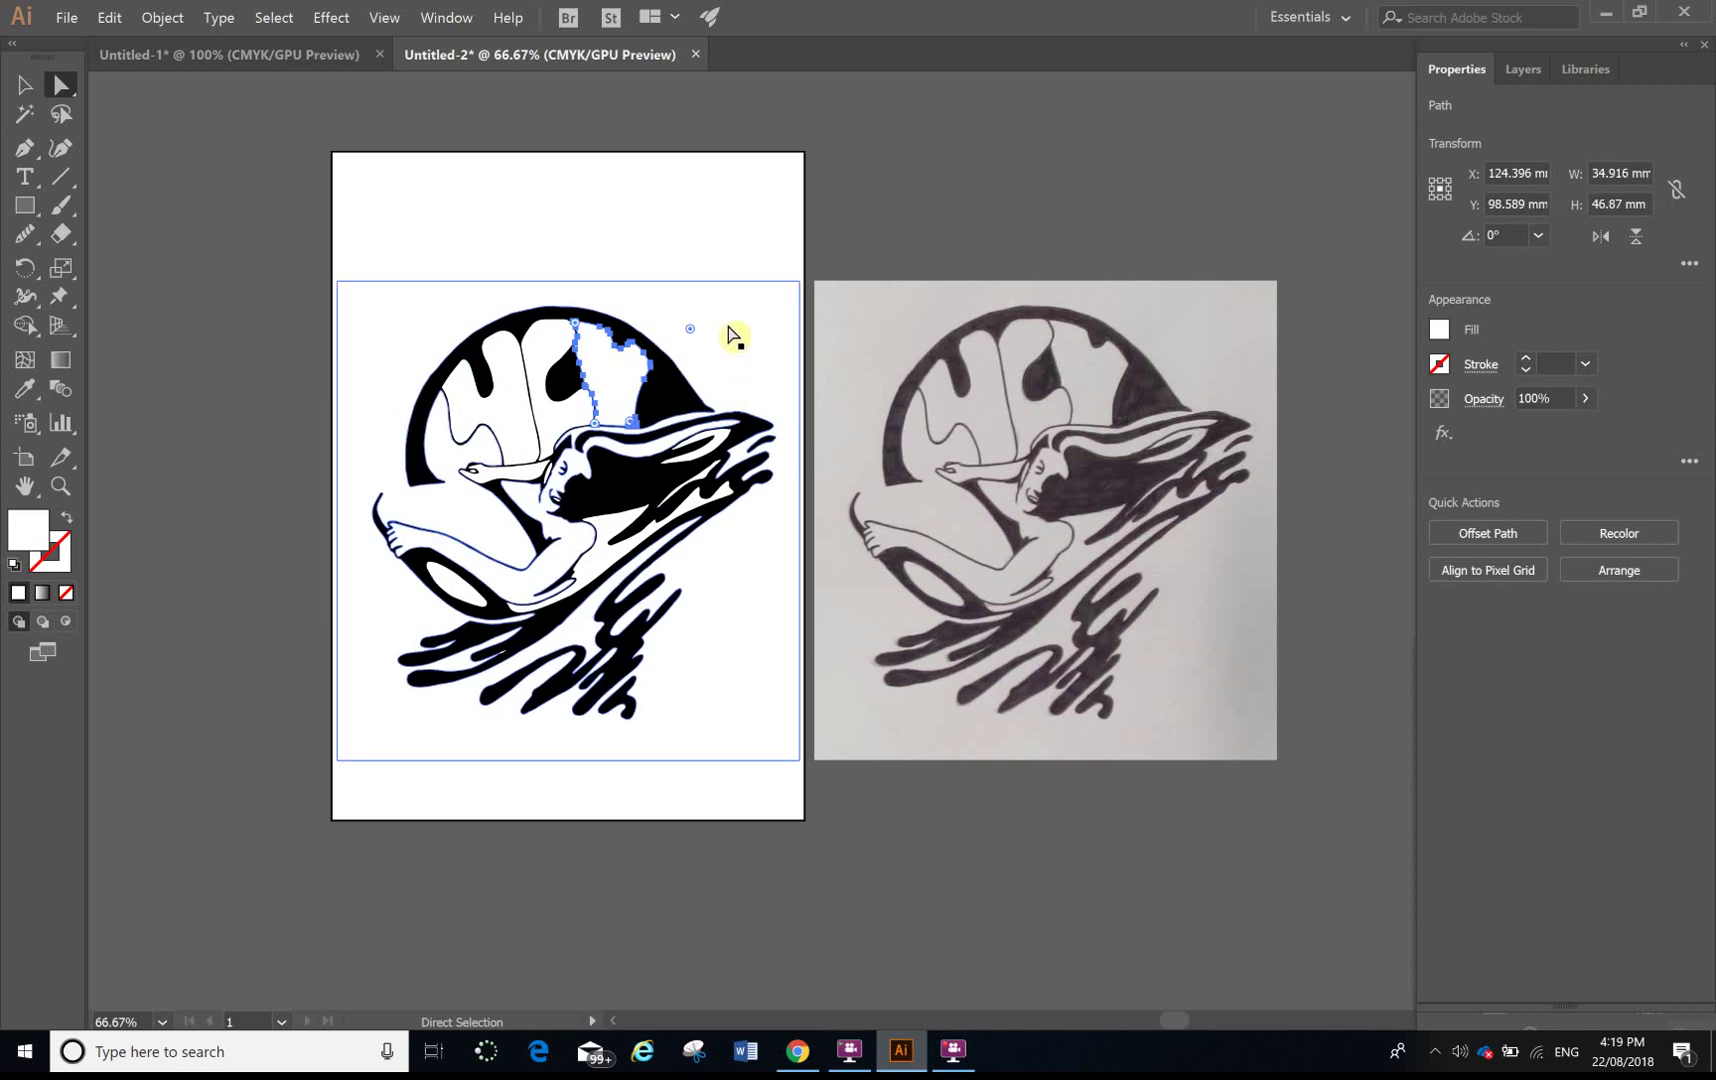
left_click_drag(611, 330, 615, 346)
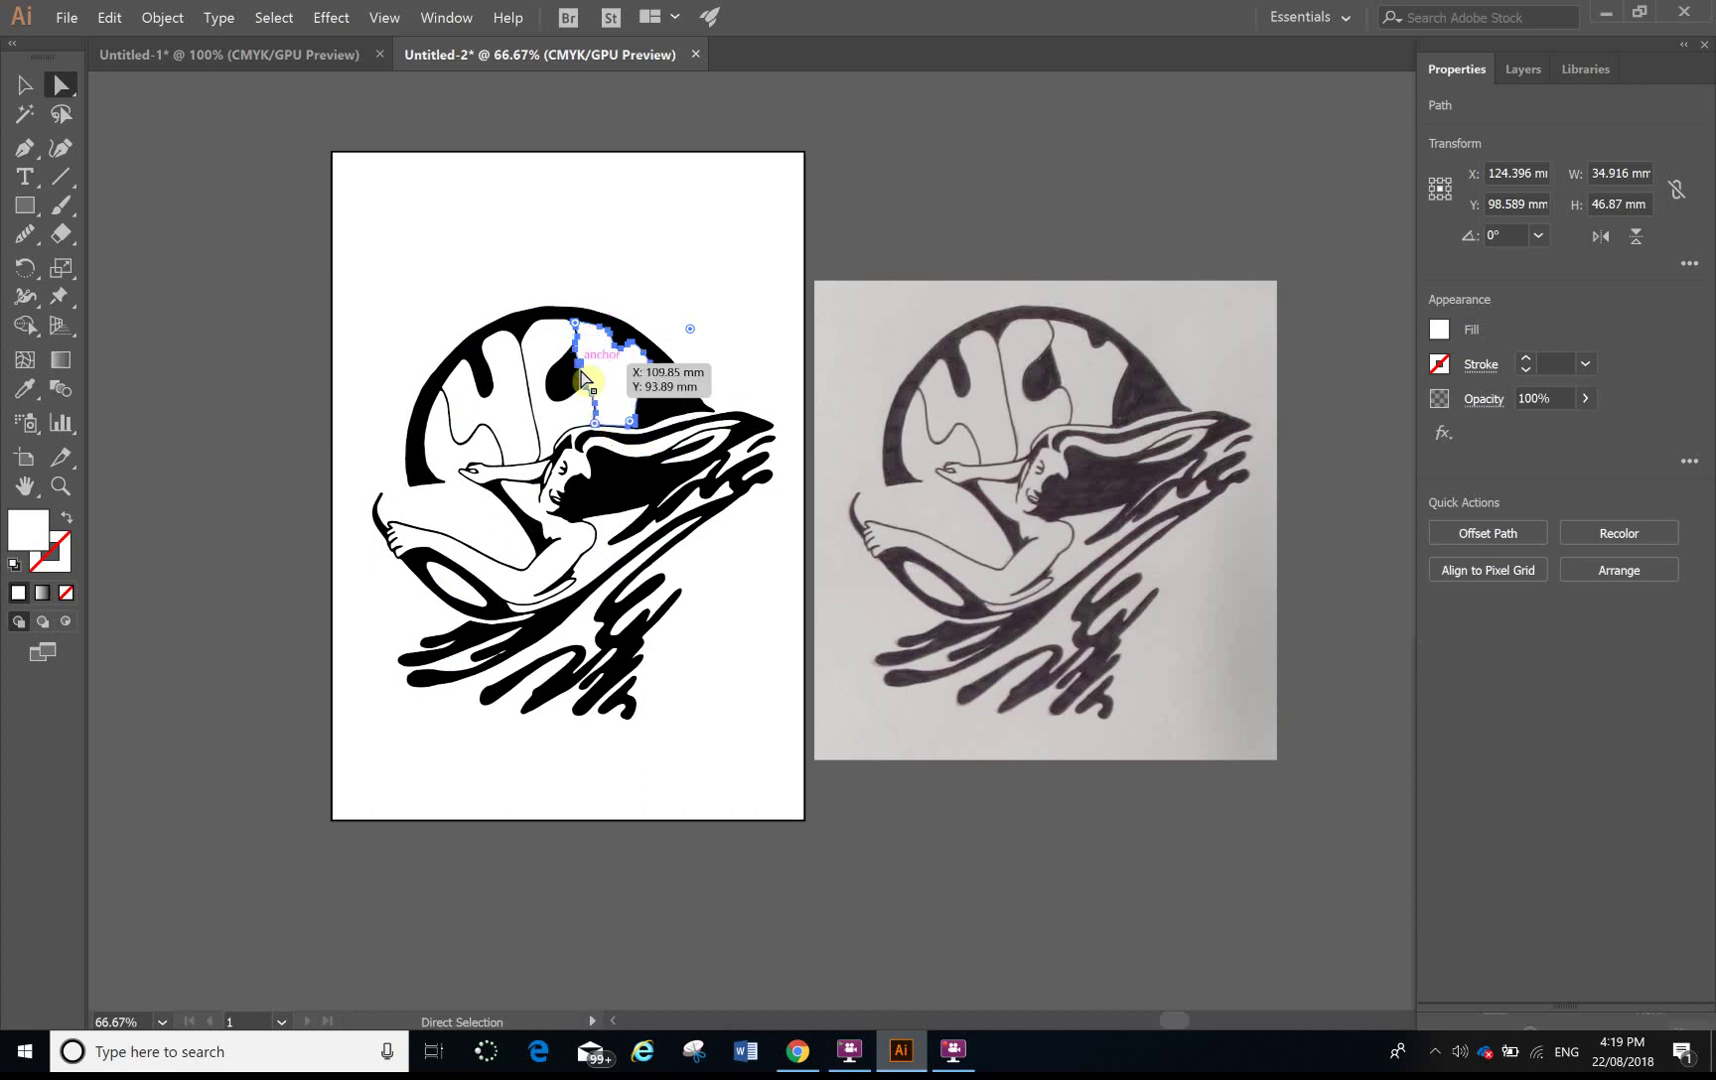
left_click(567, 222)
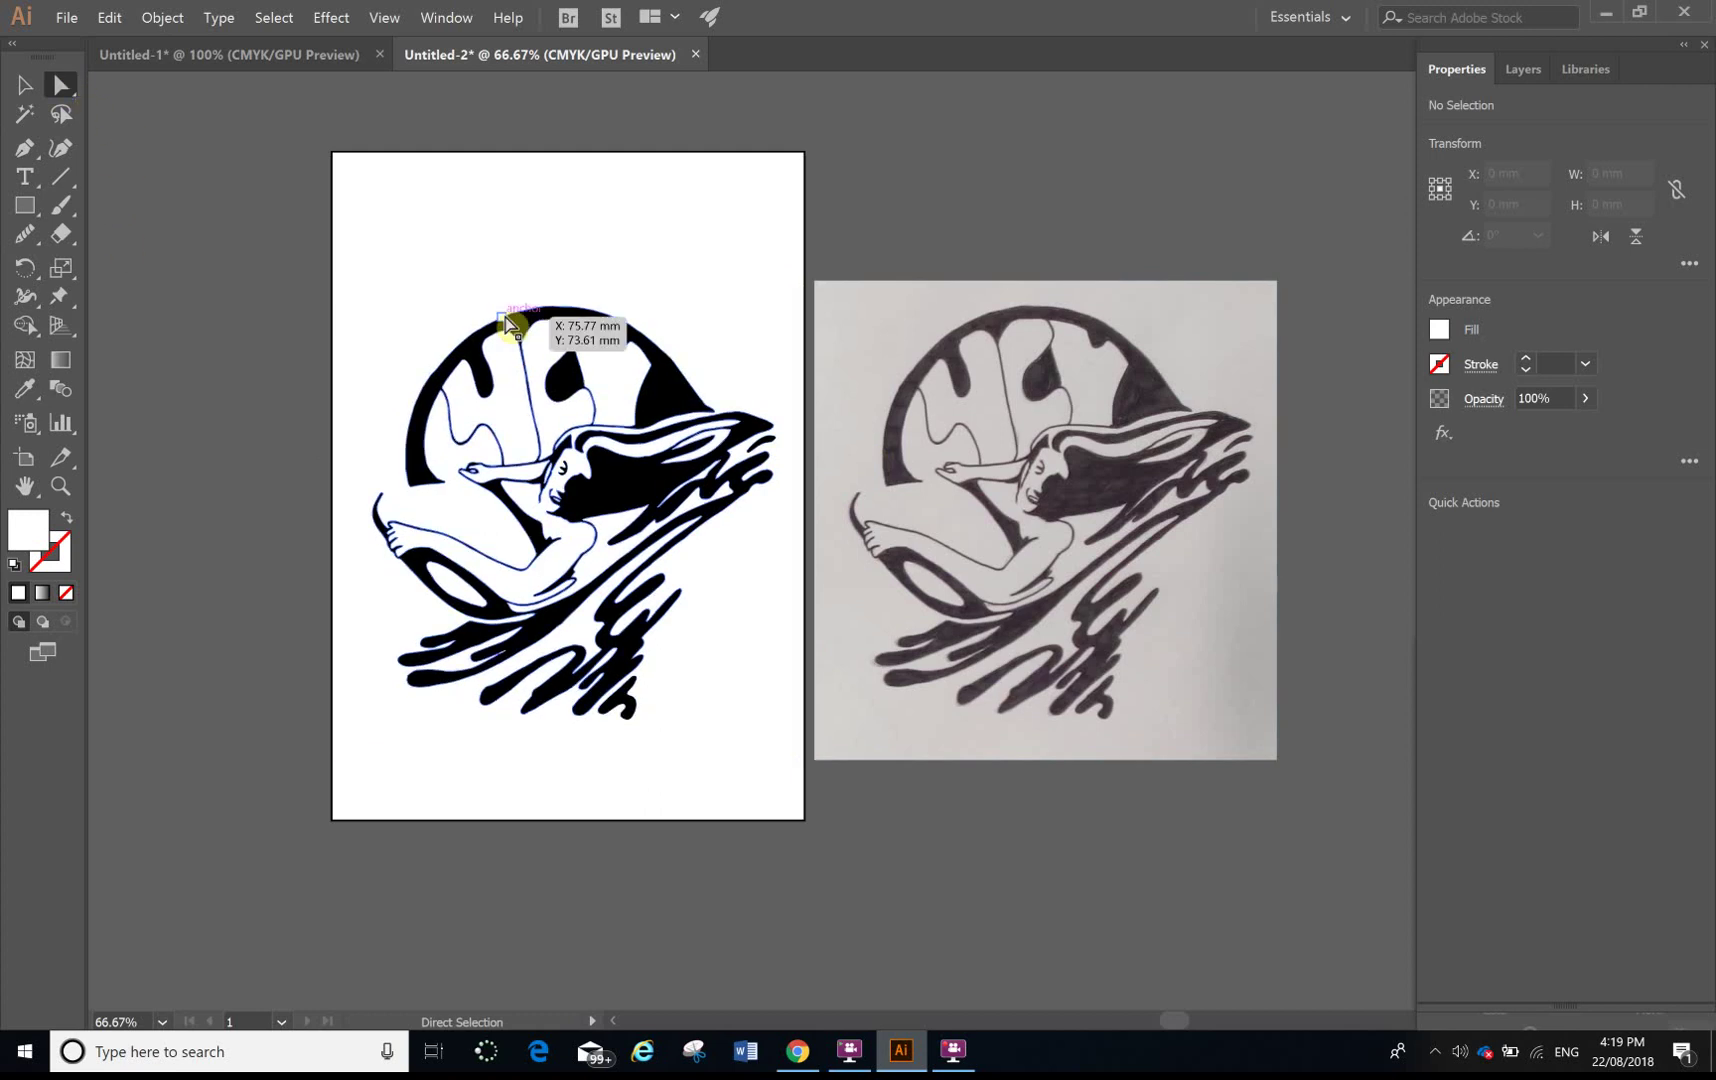
Step: Select the black line-art path at the circle's top with Direct Selection and check the anchor points along its outer edge up close
left_click(521, 315)
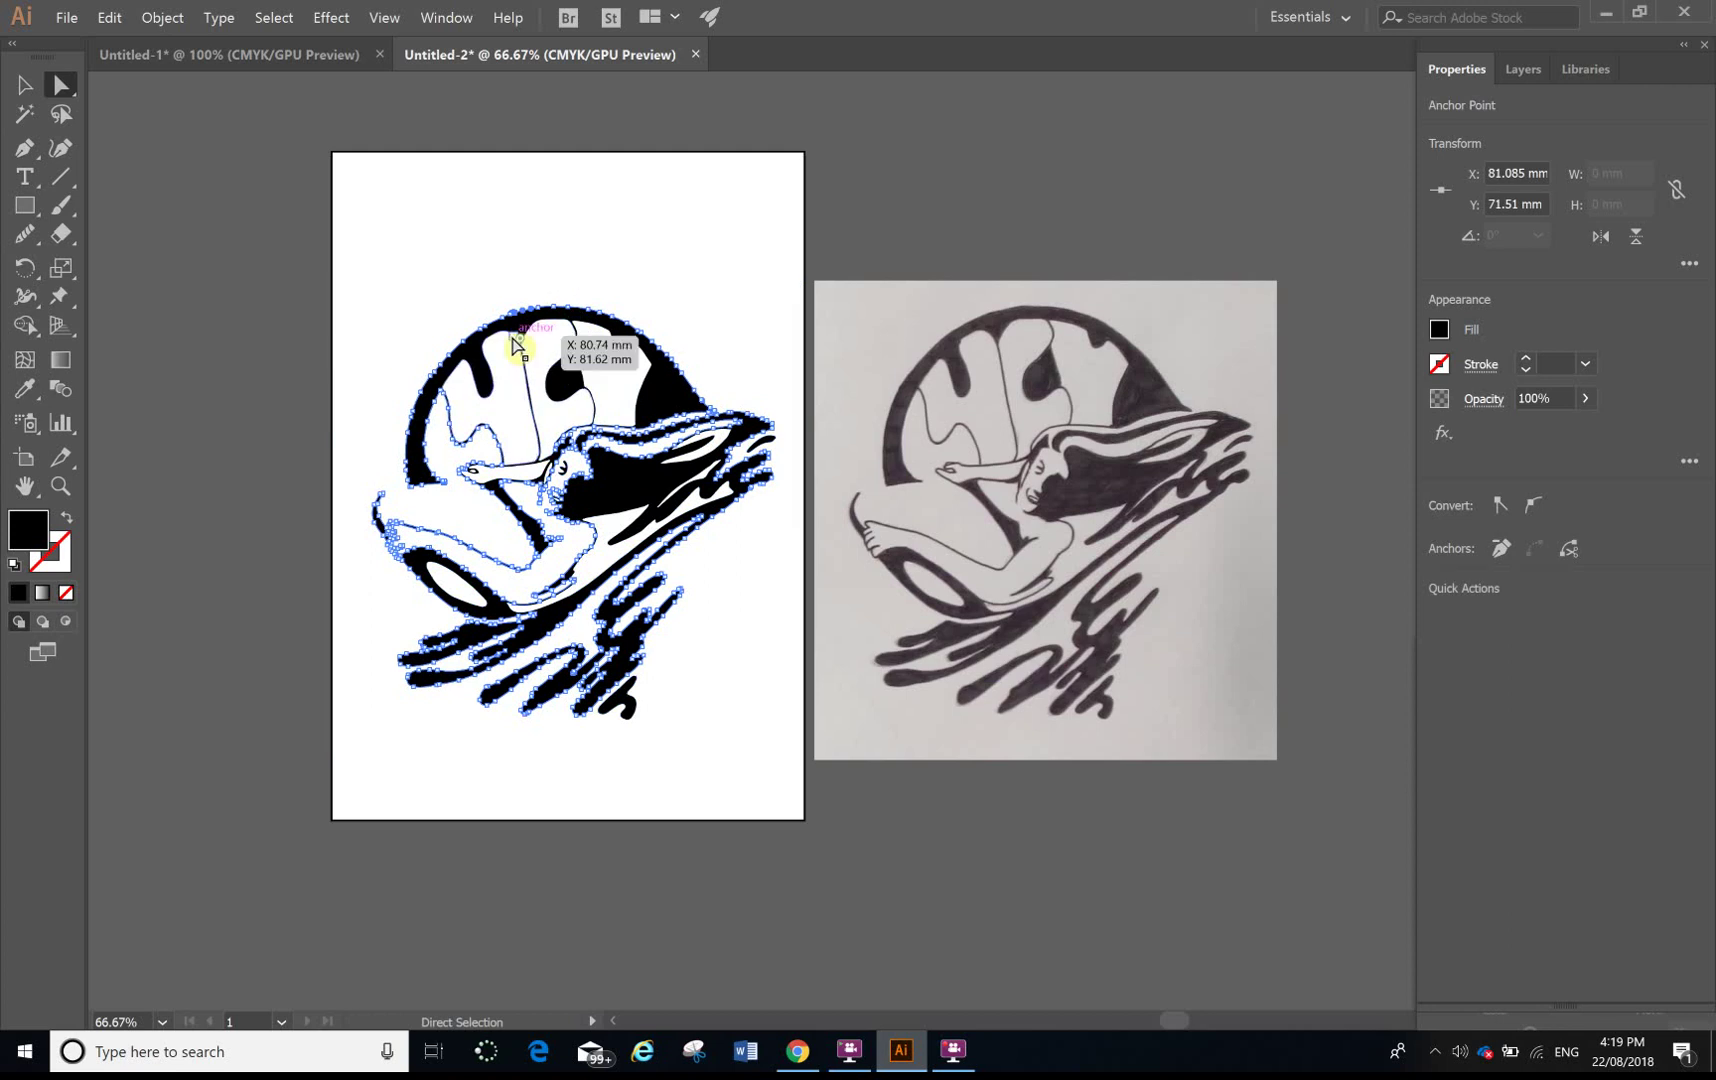
key("ctrl+plus")
key("ctrl+plus")
key("ctrl+plus")
key("ctrl+plus")
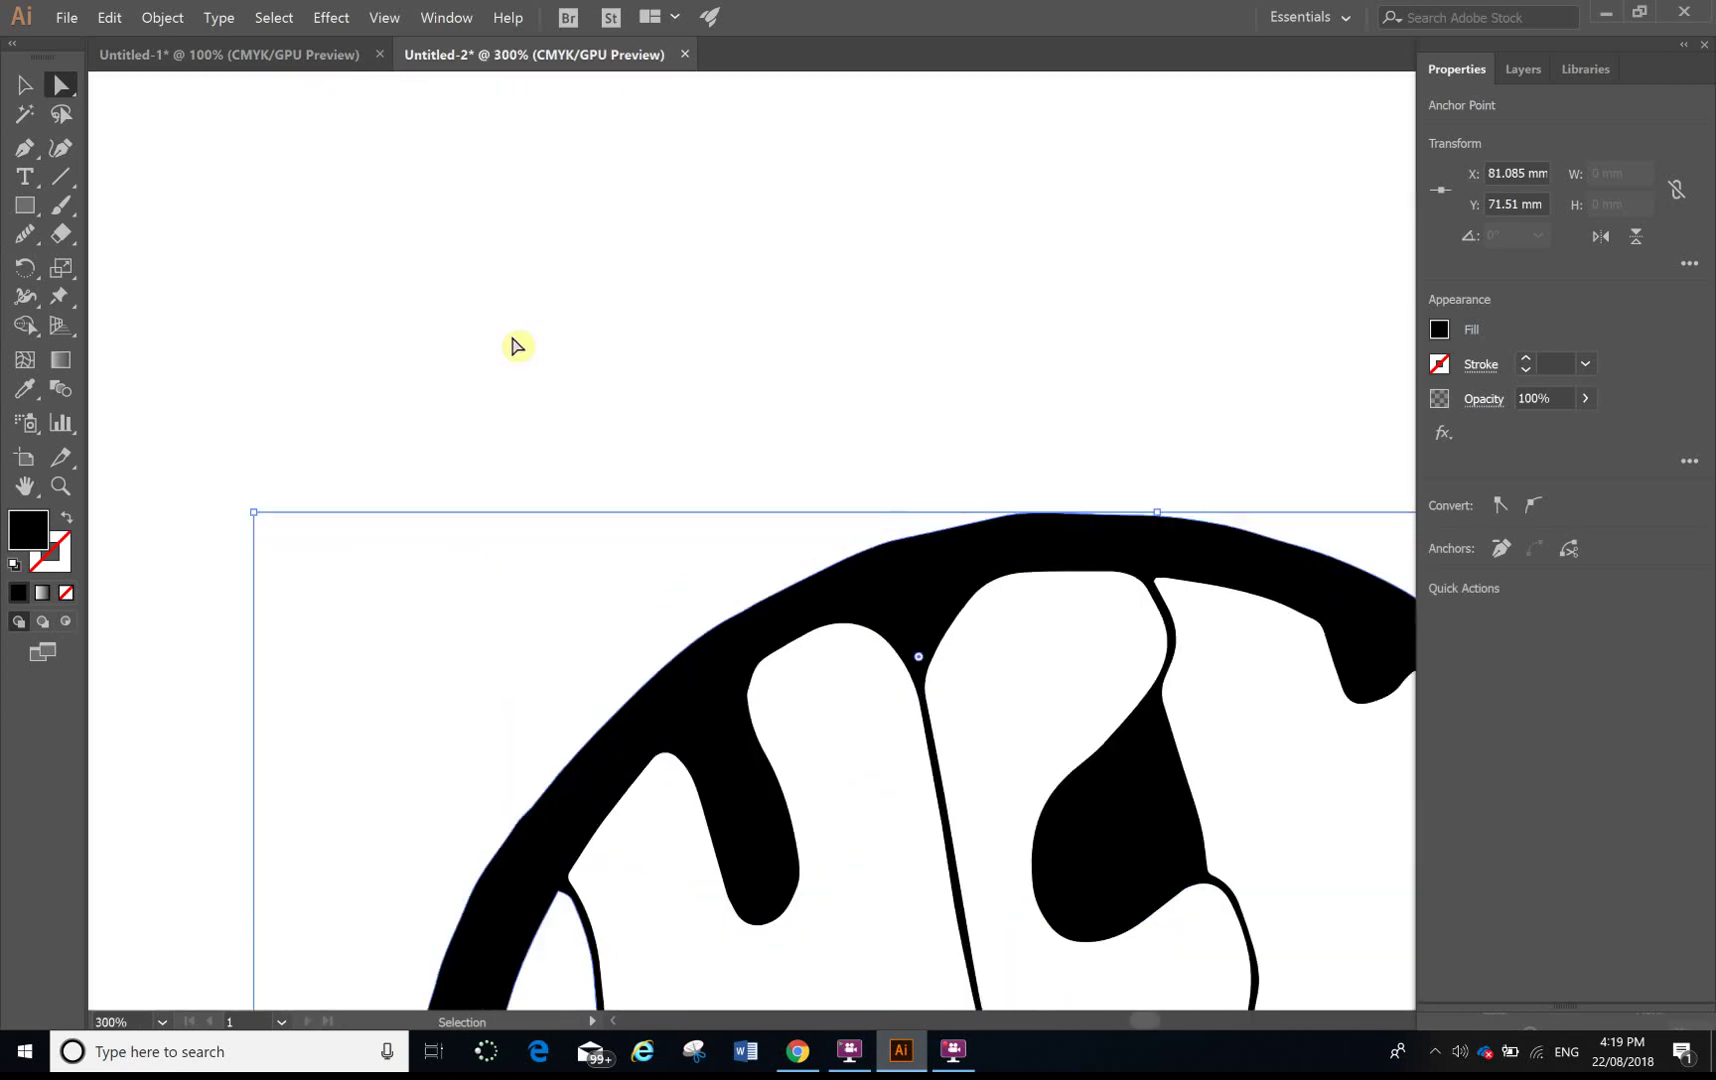
scroll(1237, 548, "down", 4)
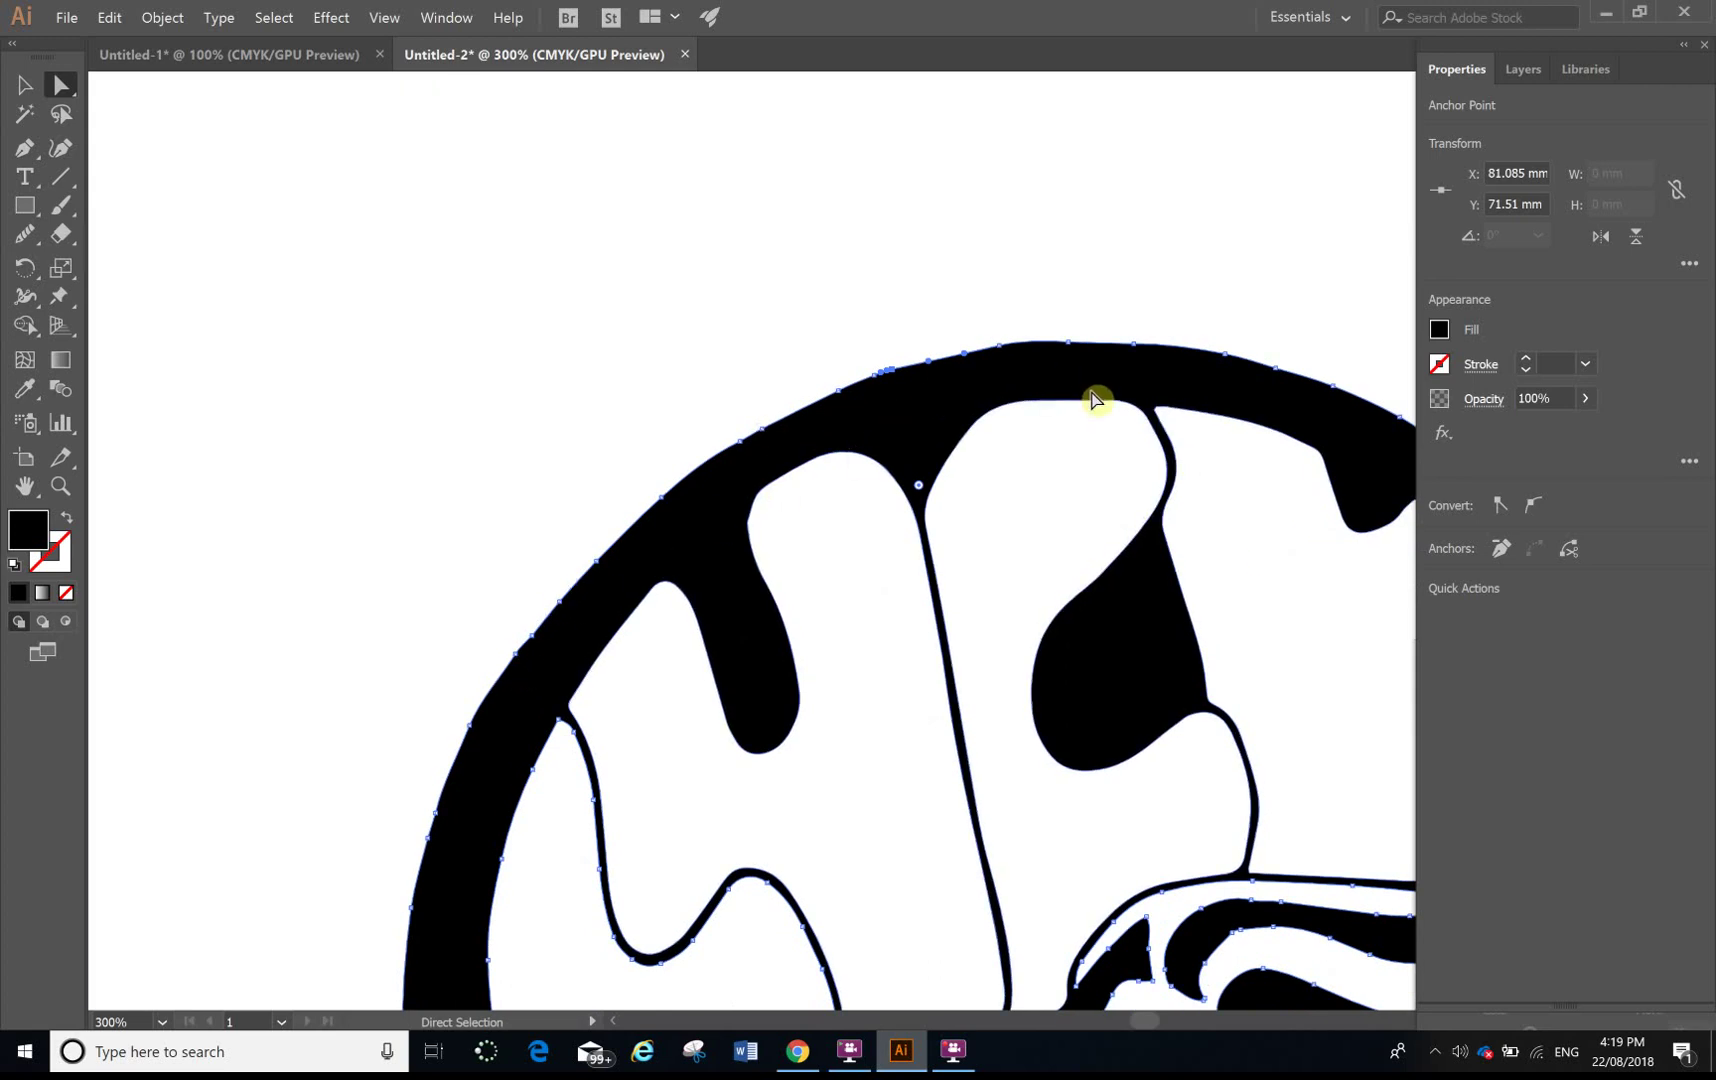
scroll(1092, 395, "down", 5)
scroll(410, 709, "up", 2)
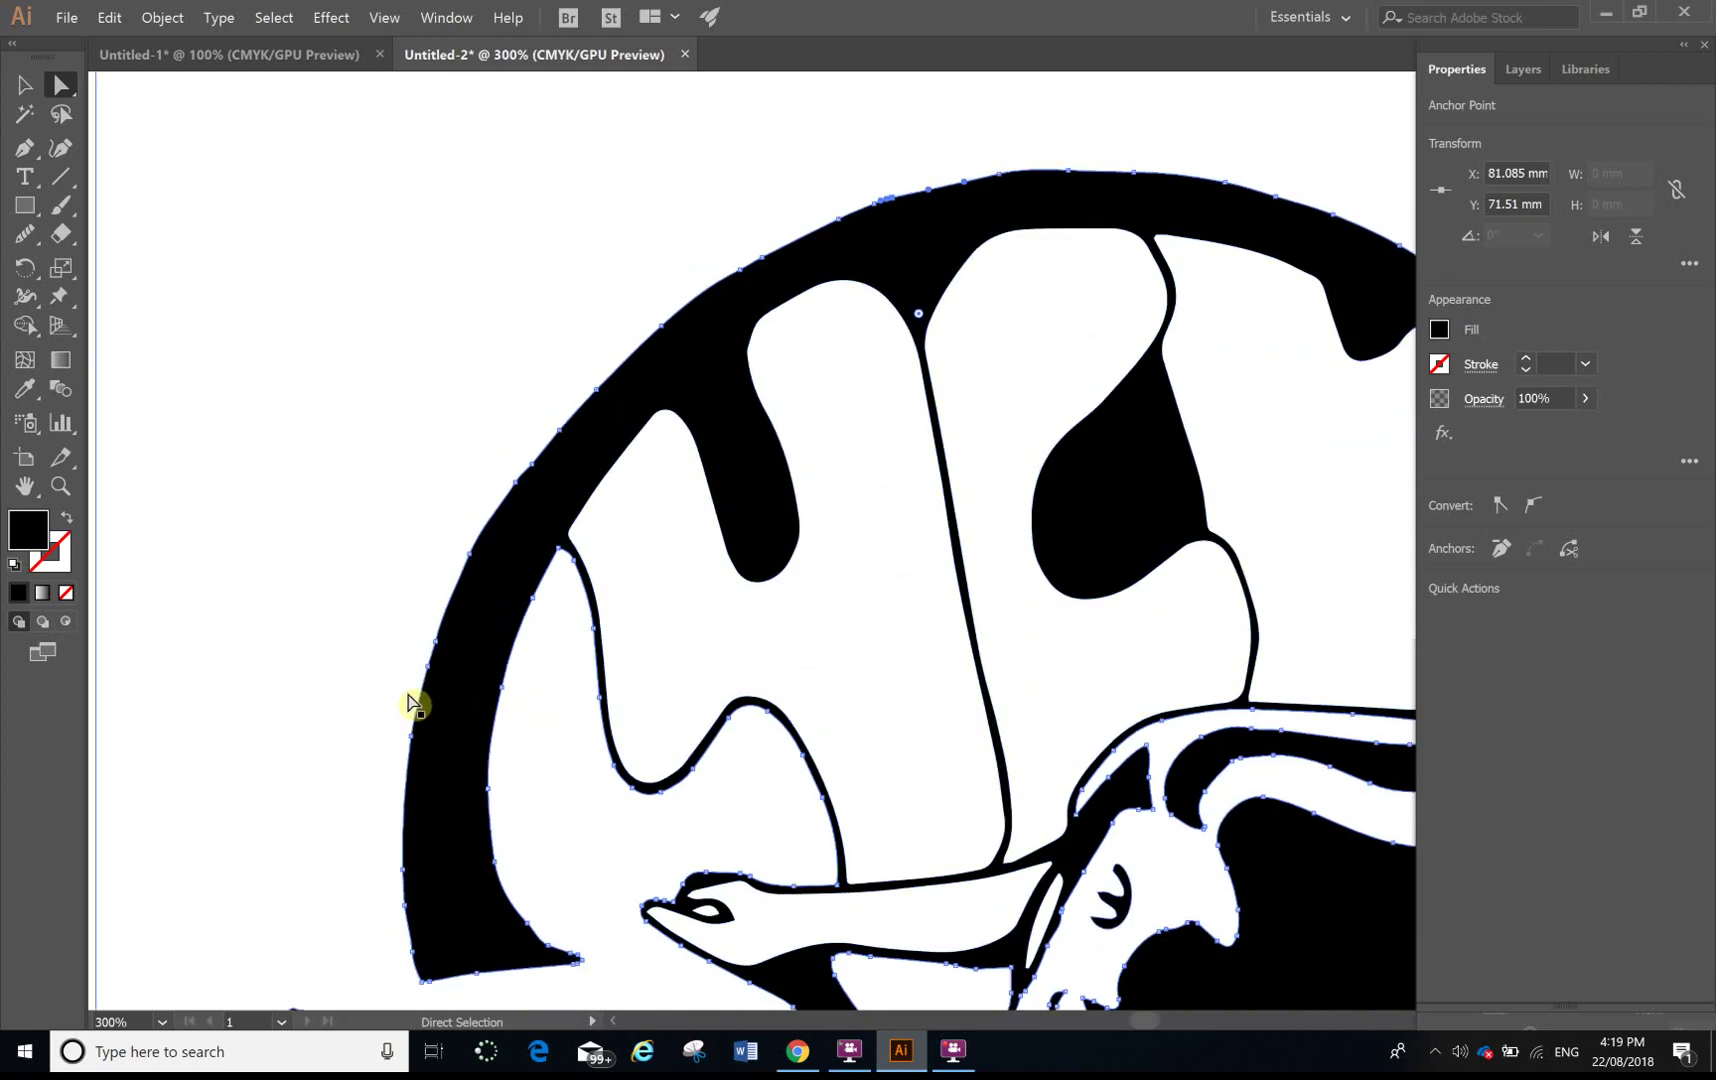
Step: Smooth the circle's outer edge with the Smooth Tool, from its upper-left side over the top toward the right
left_click(34, 249)
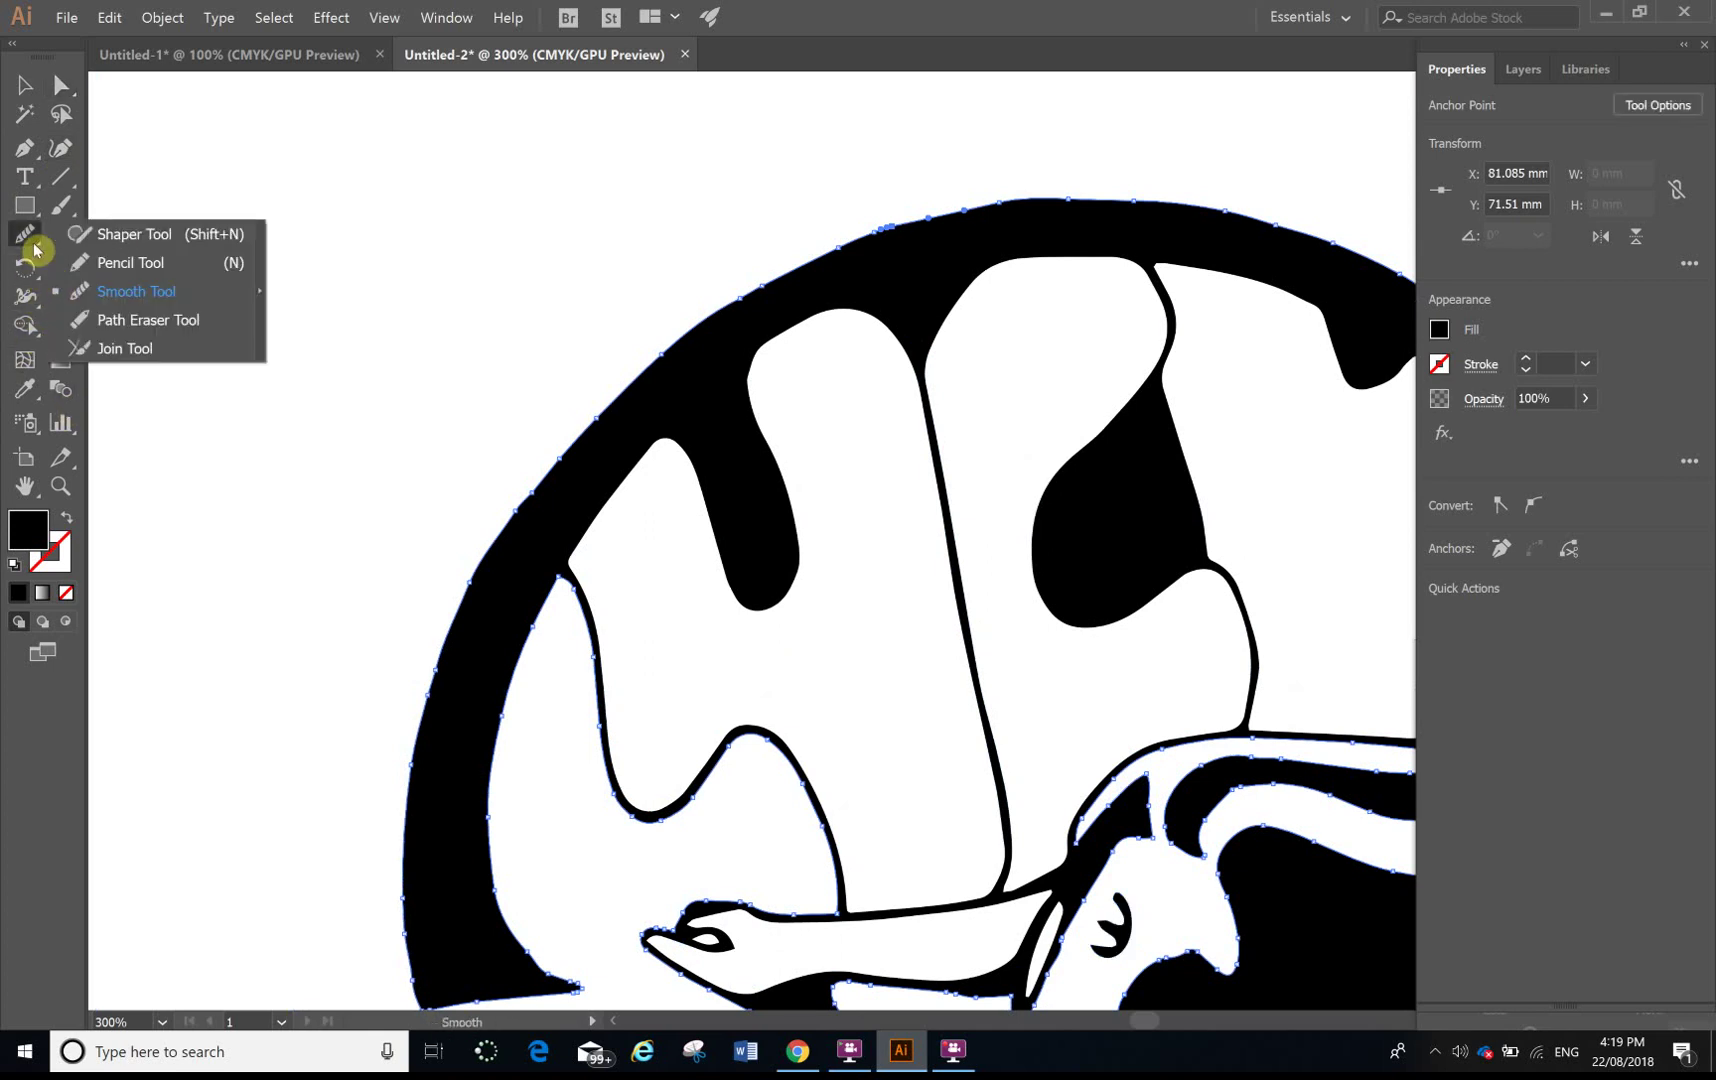
left_click(132, 262)
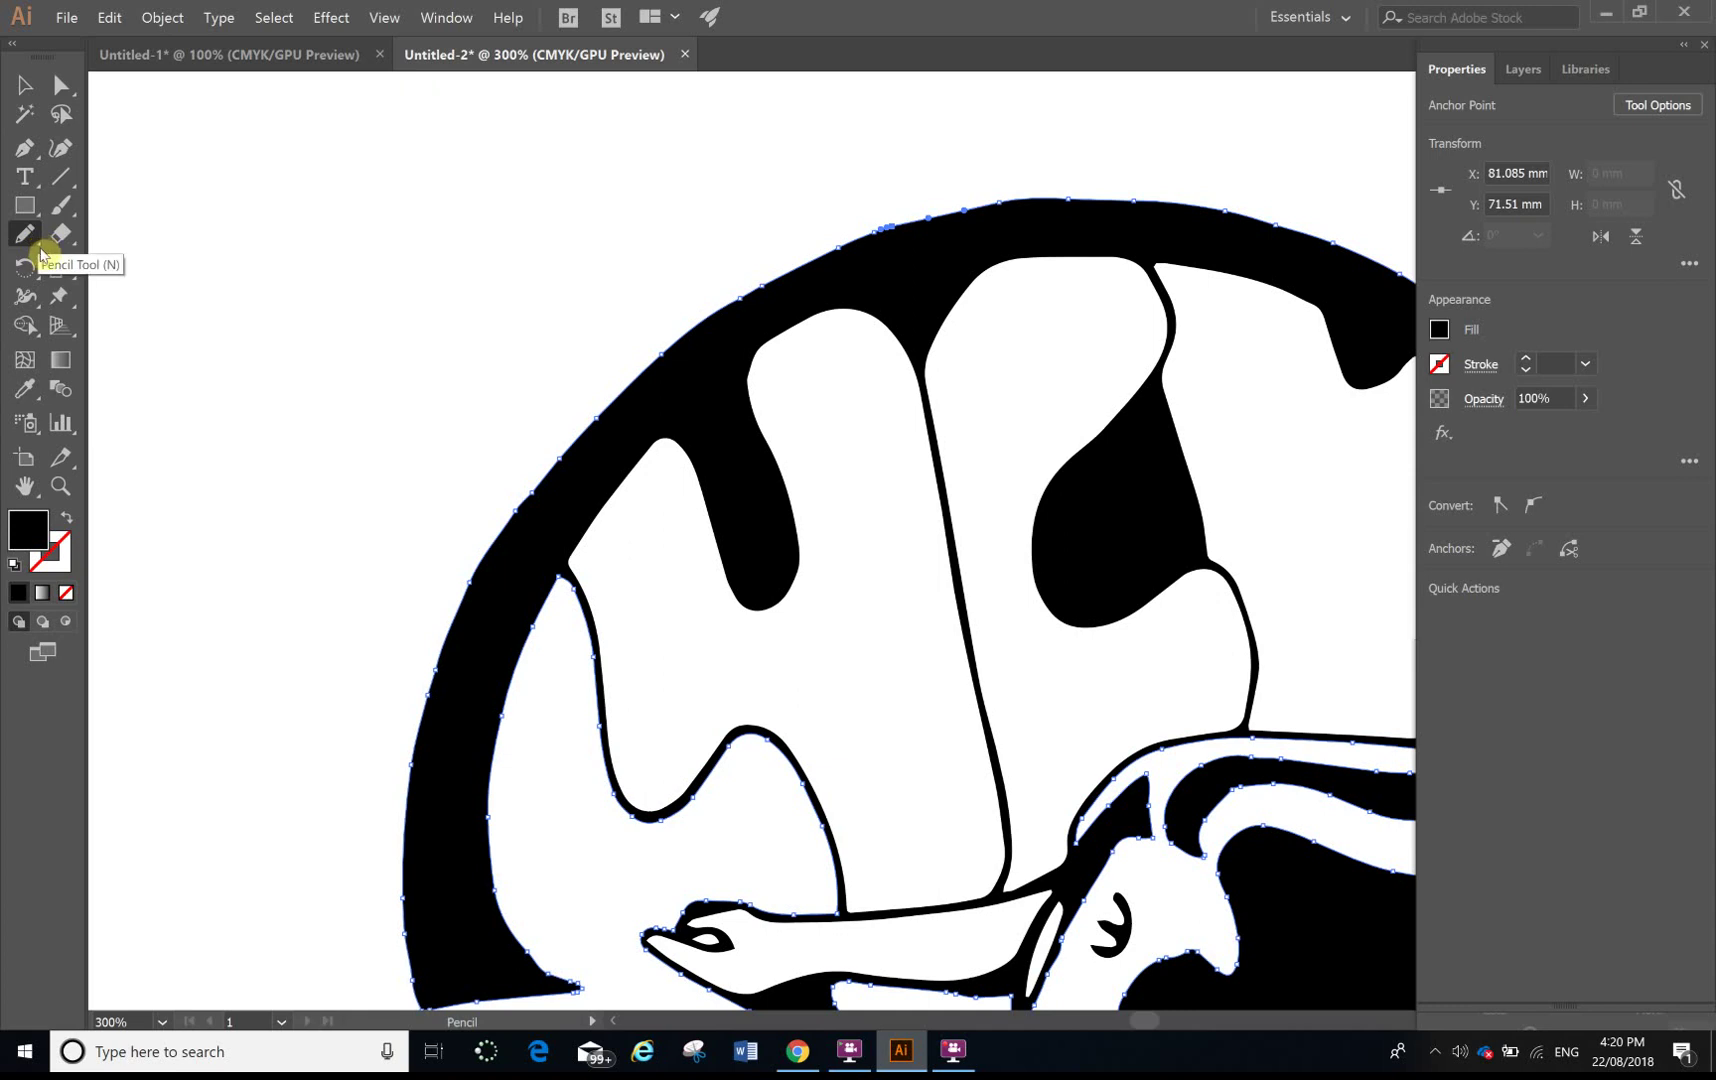
left_click(38, 248)
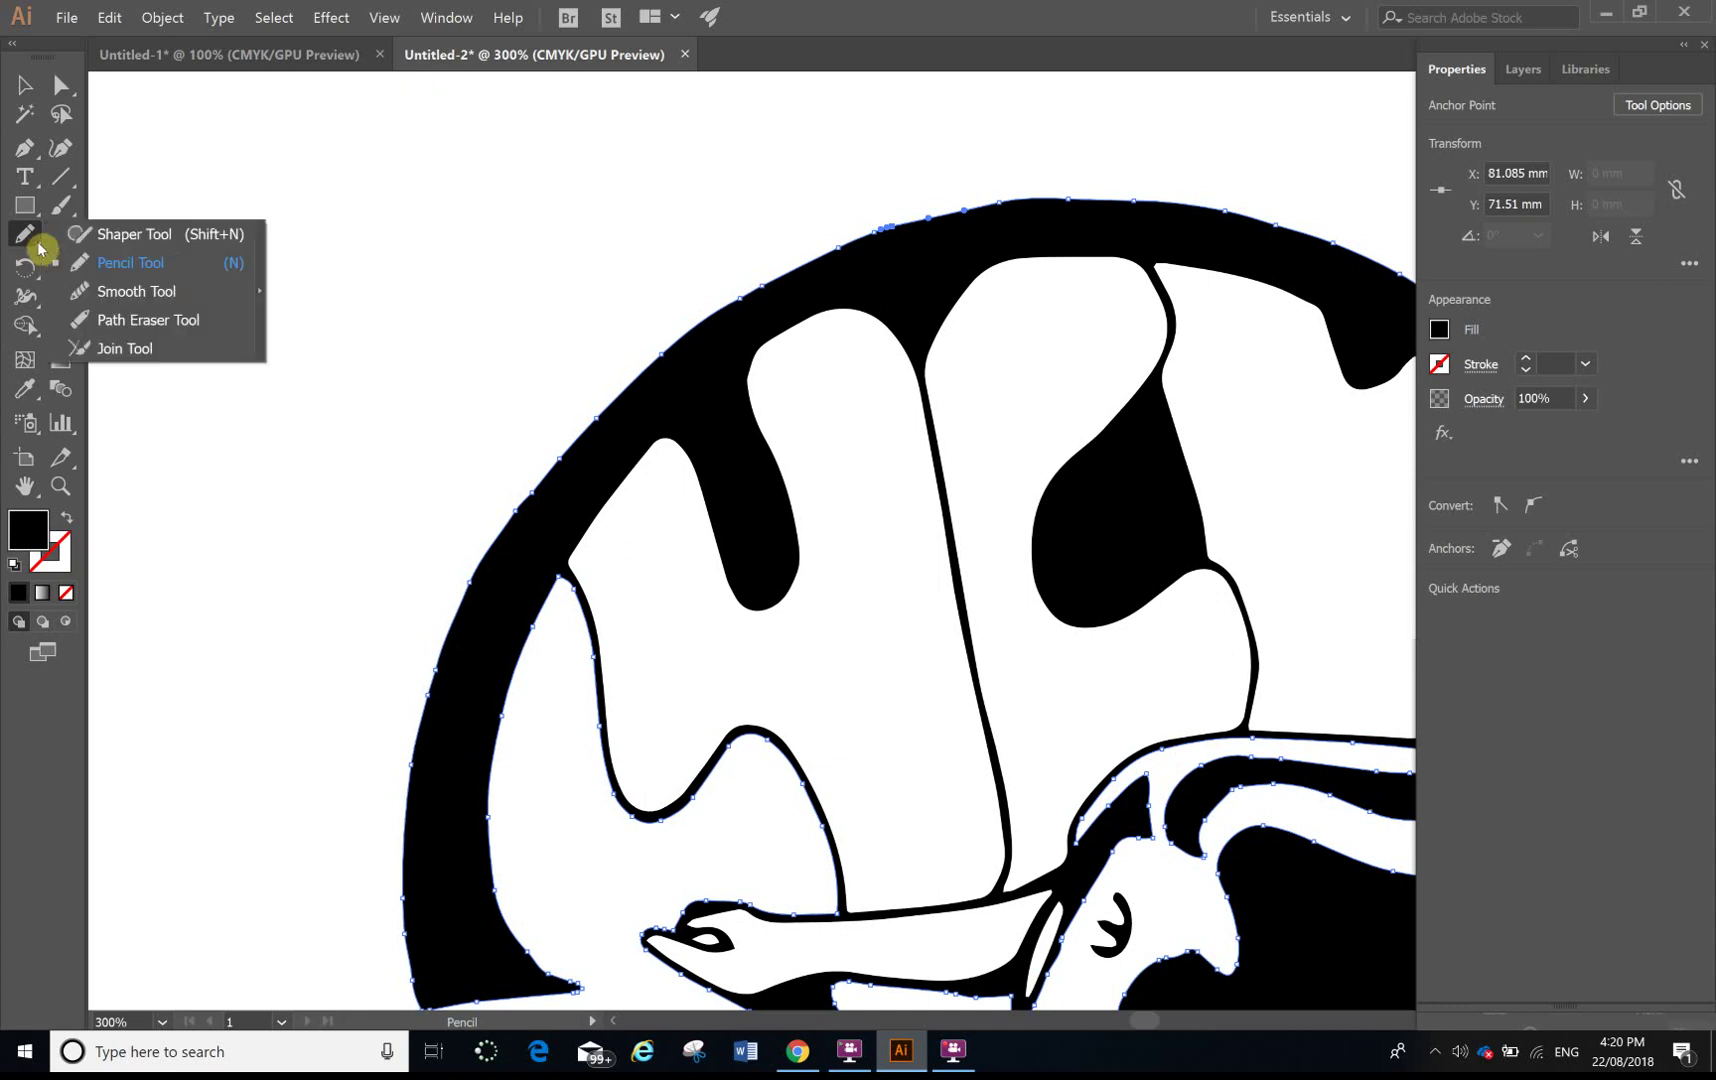
left_click(128, 297)
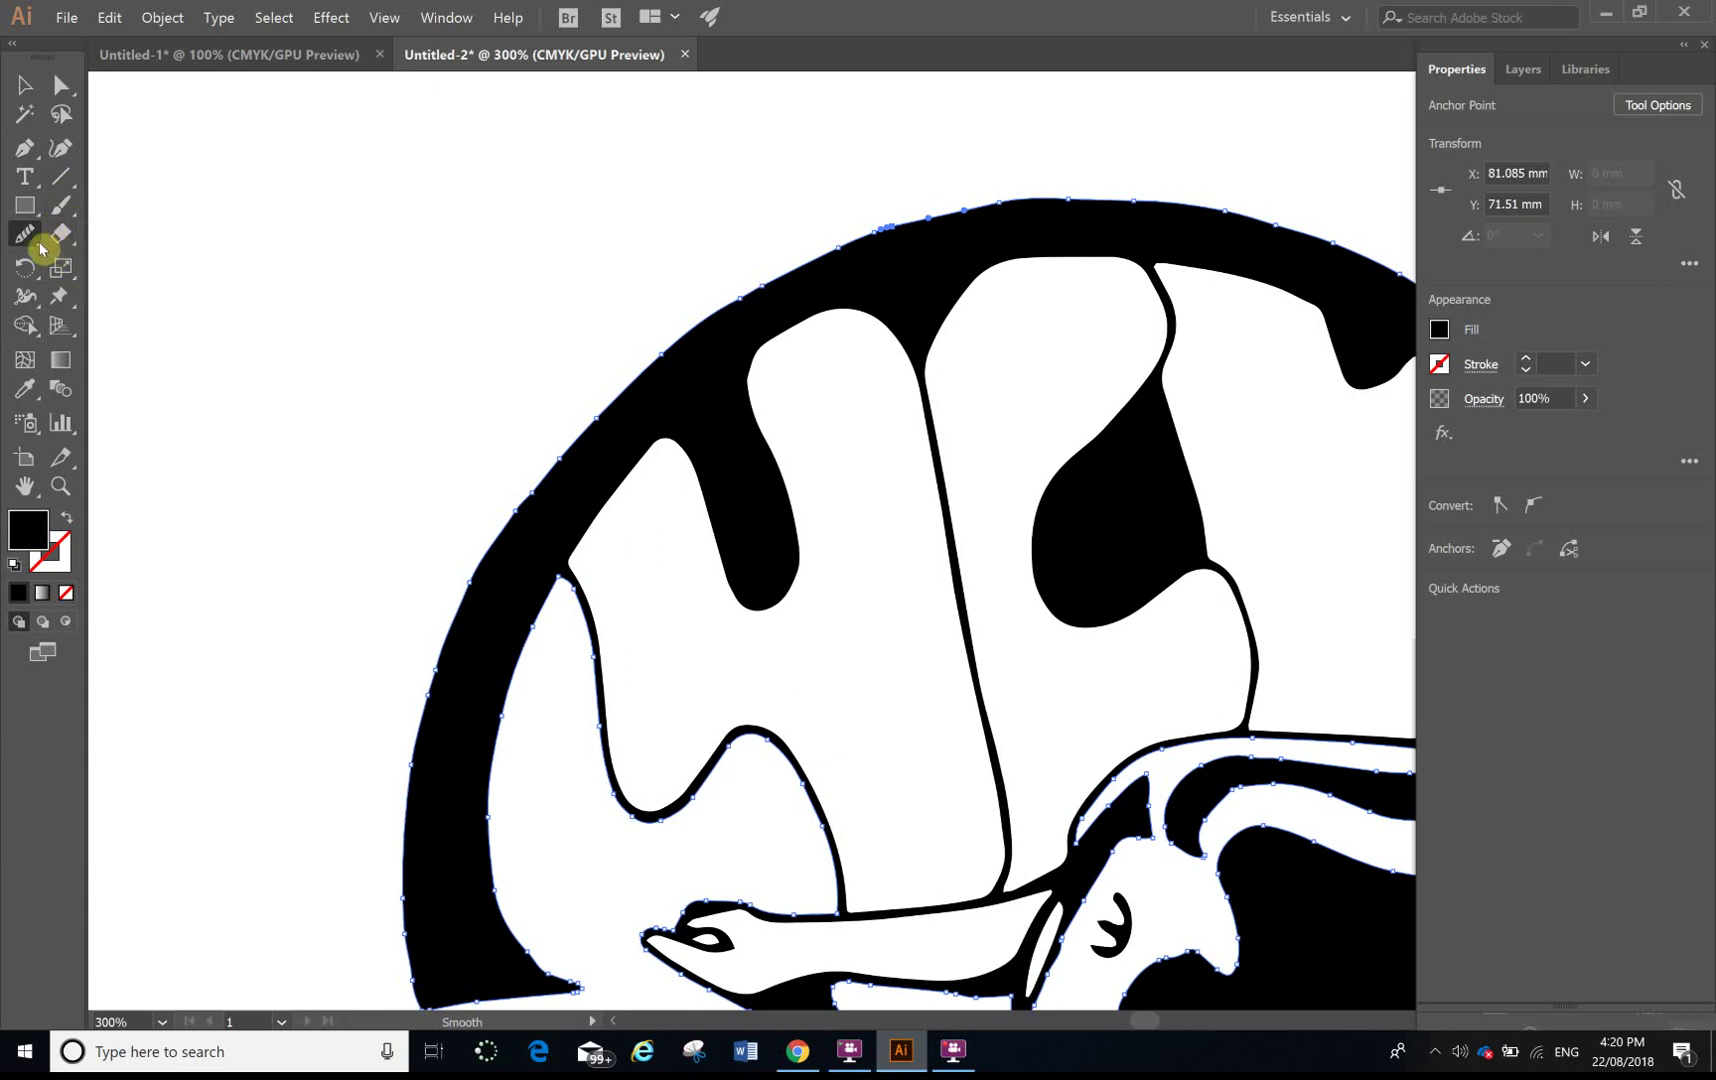
left_click_drag(40, 248, 123, 293)
mouse_move(436, 673)
left_mouse_down()
mouse_move(463, 590)
mouse_move(578, 440)
mouse_move(702, 340)
mouse_move(973, 195)
mouse_move(1111, 199)
mouse_move(1394, 268)
left_mouse_up()
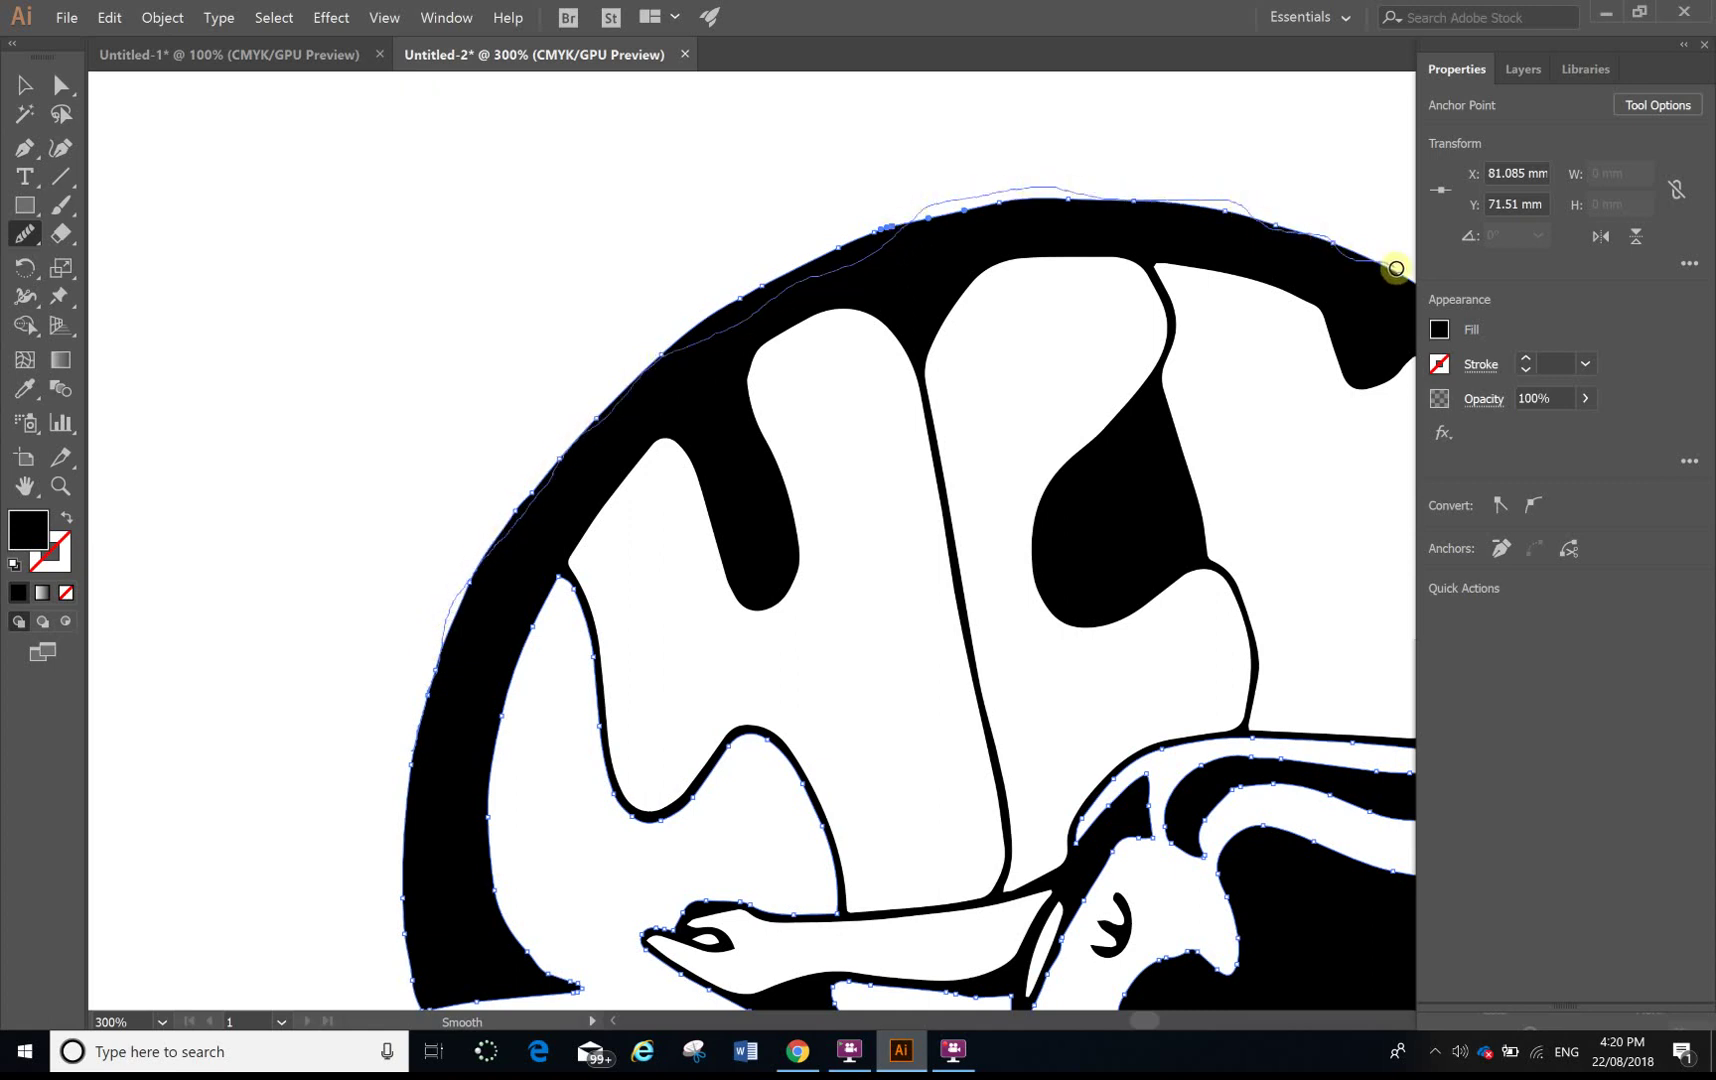
scroll(486, 460, "down", 2)
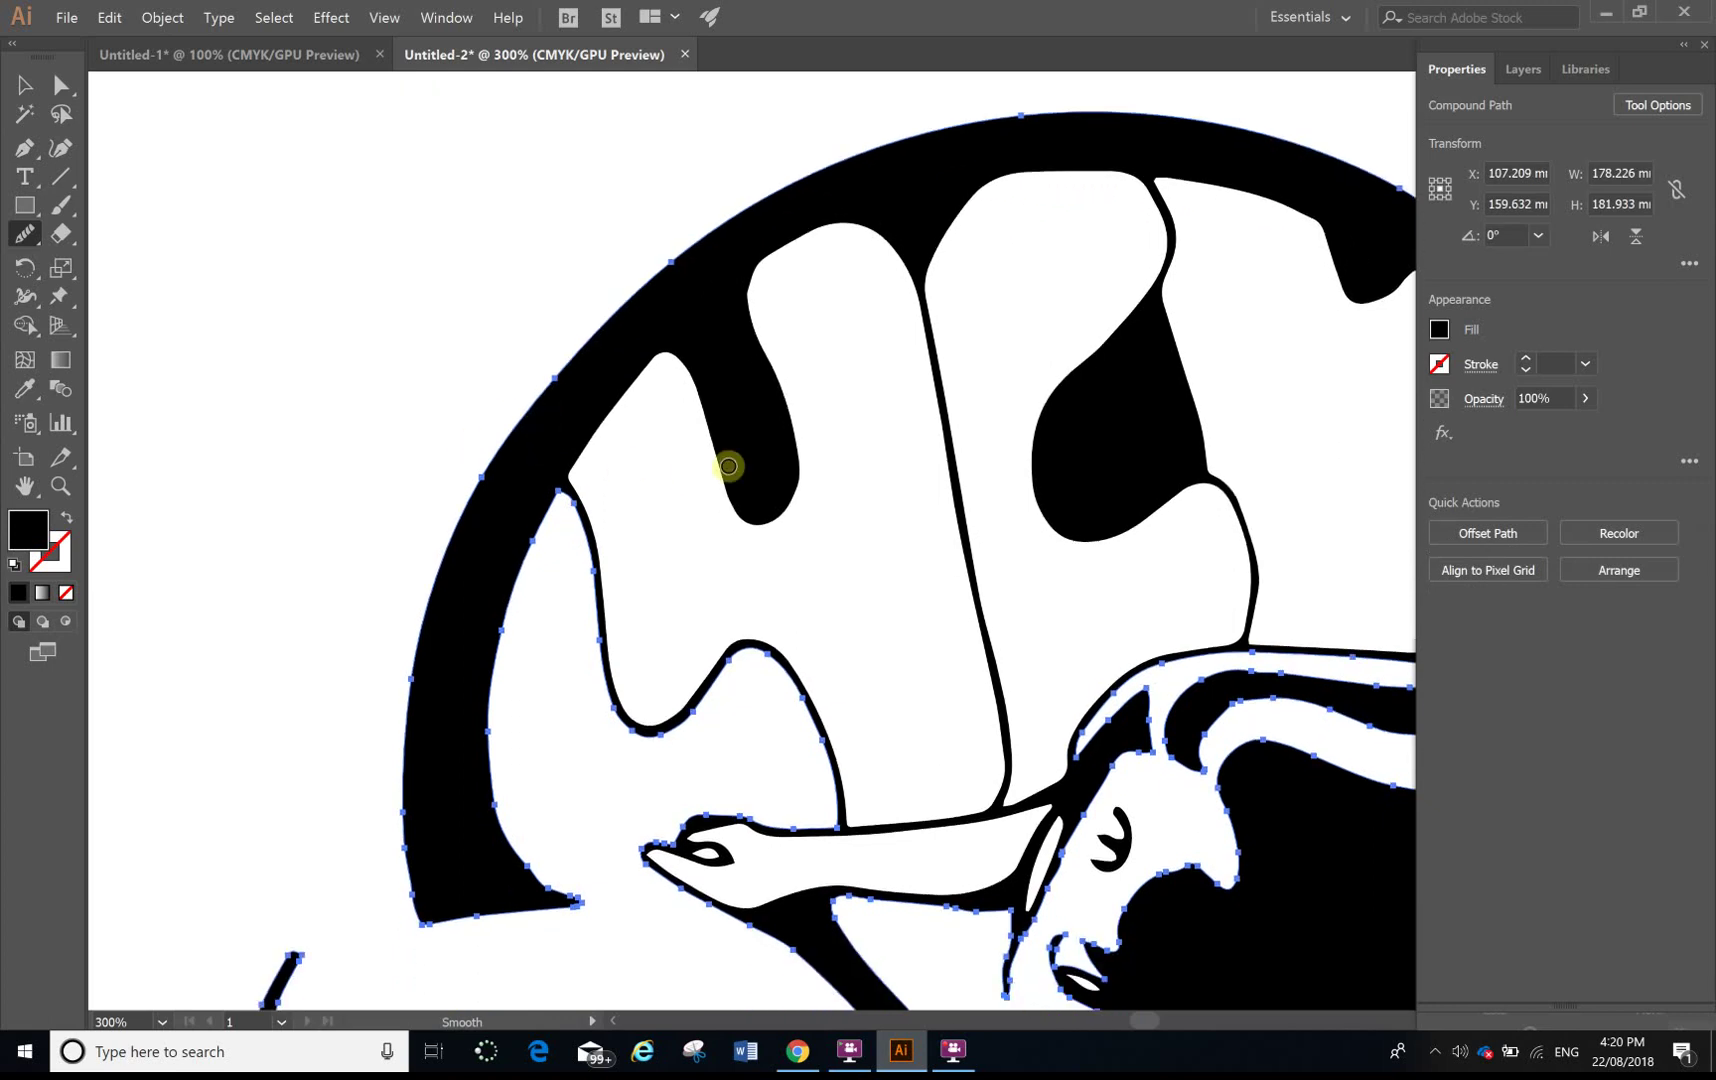
scroll(695, 538, "up", 2)
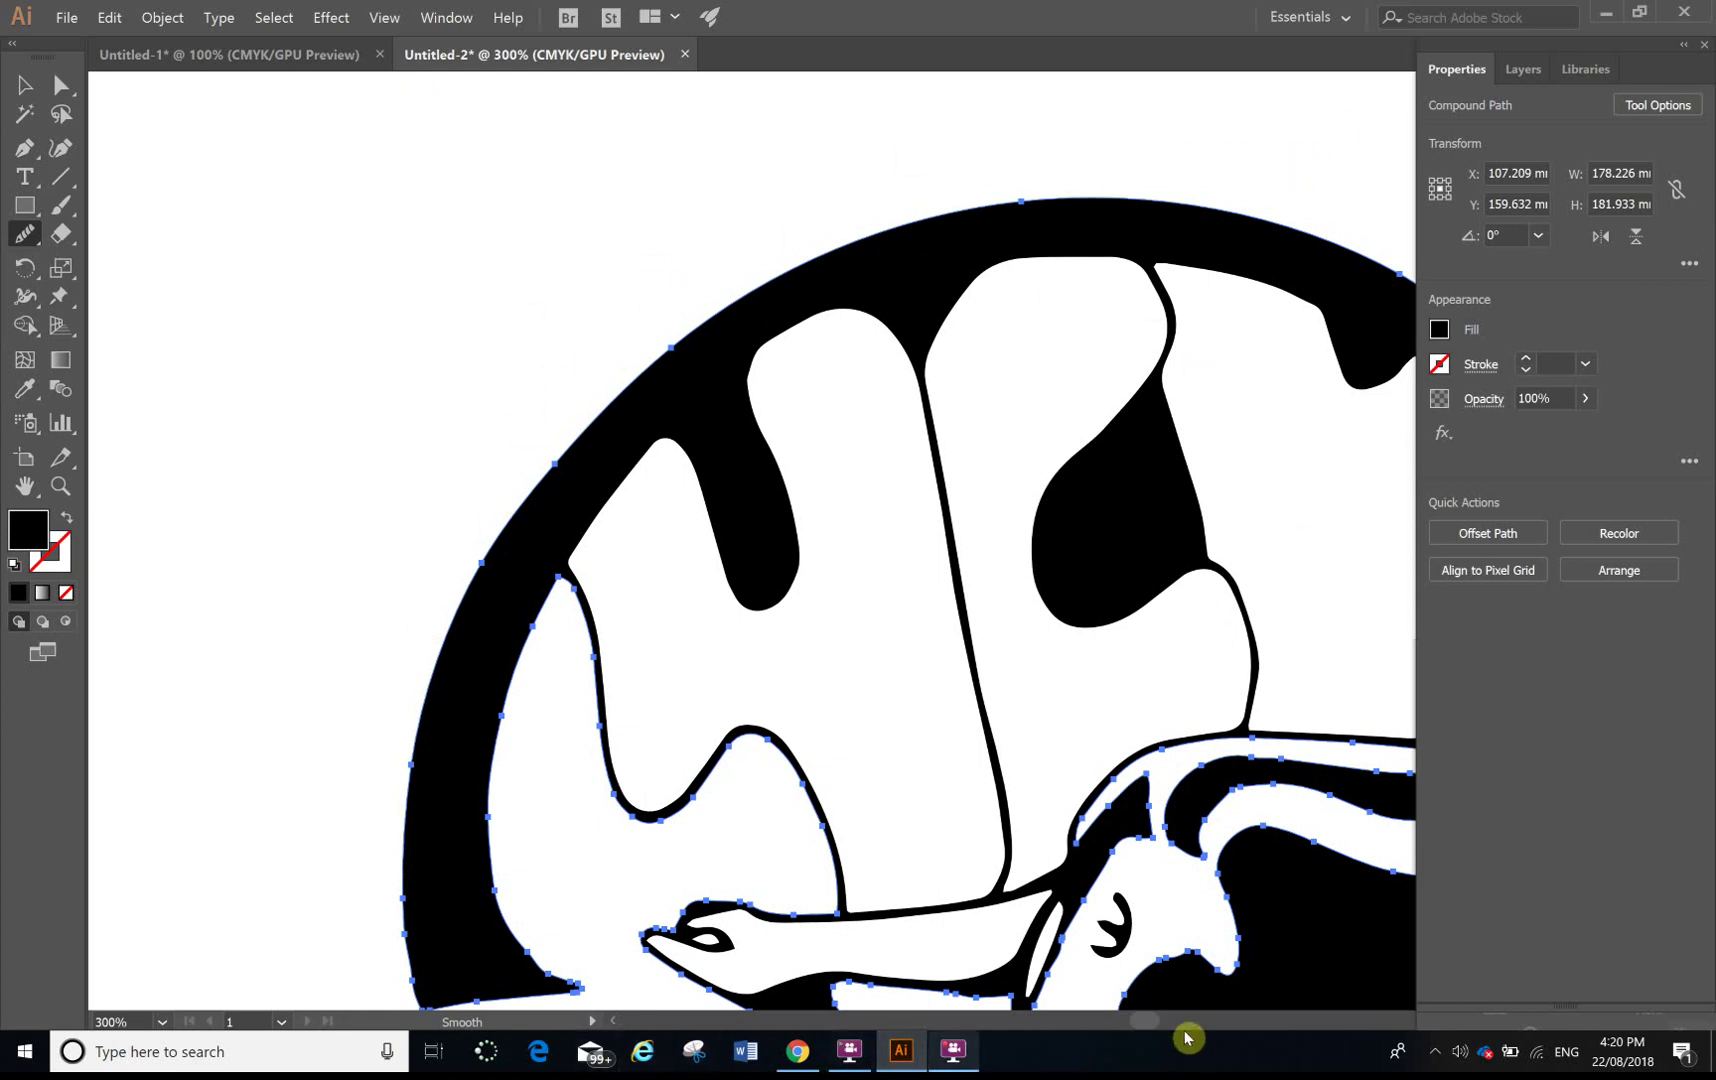
Step: Smooth the remaining outer edge of the circle down its right side to just above the hair
left_click_drag(1145, 1021, 1157, 1041)
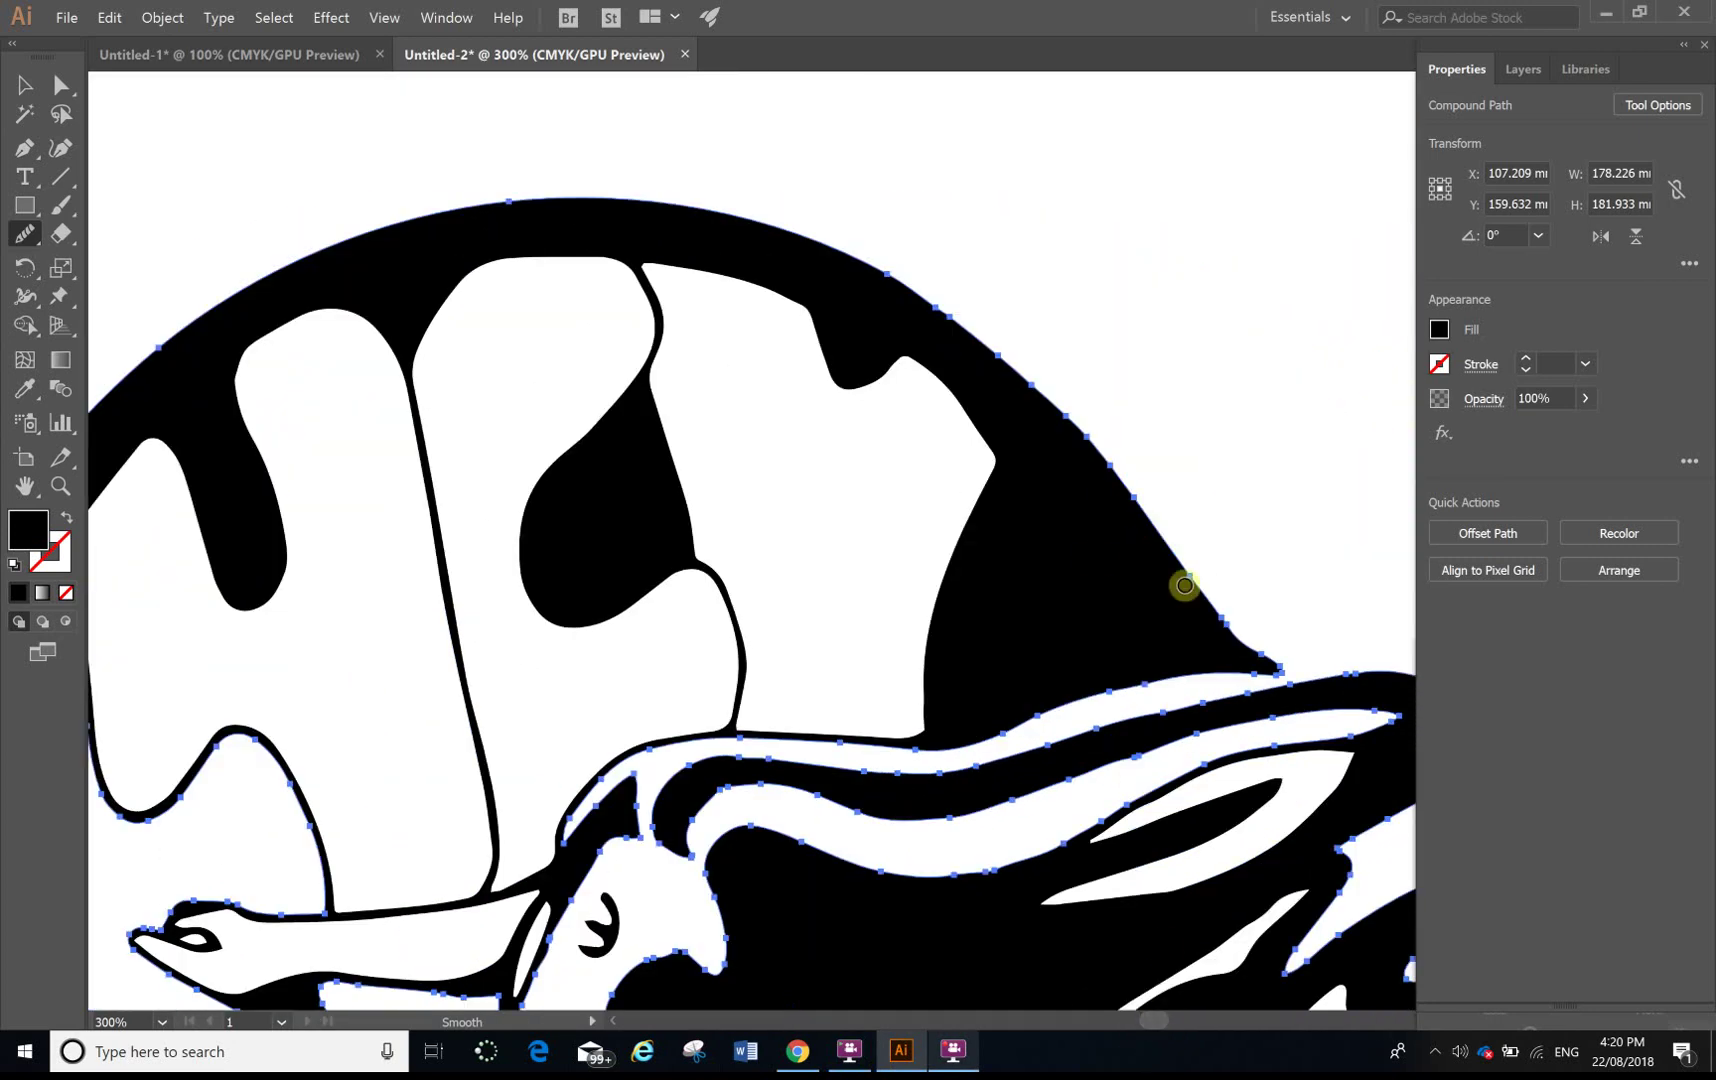
left_click_drag(890, 280, 1066, 410)
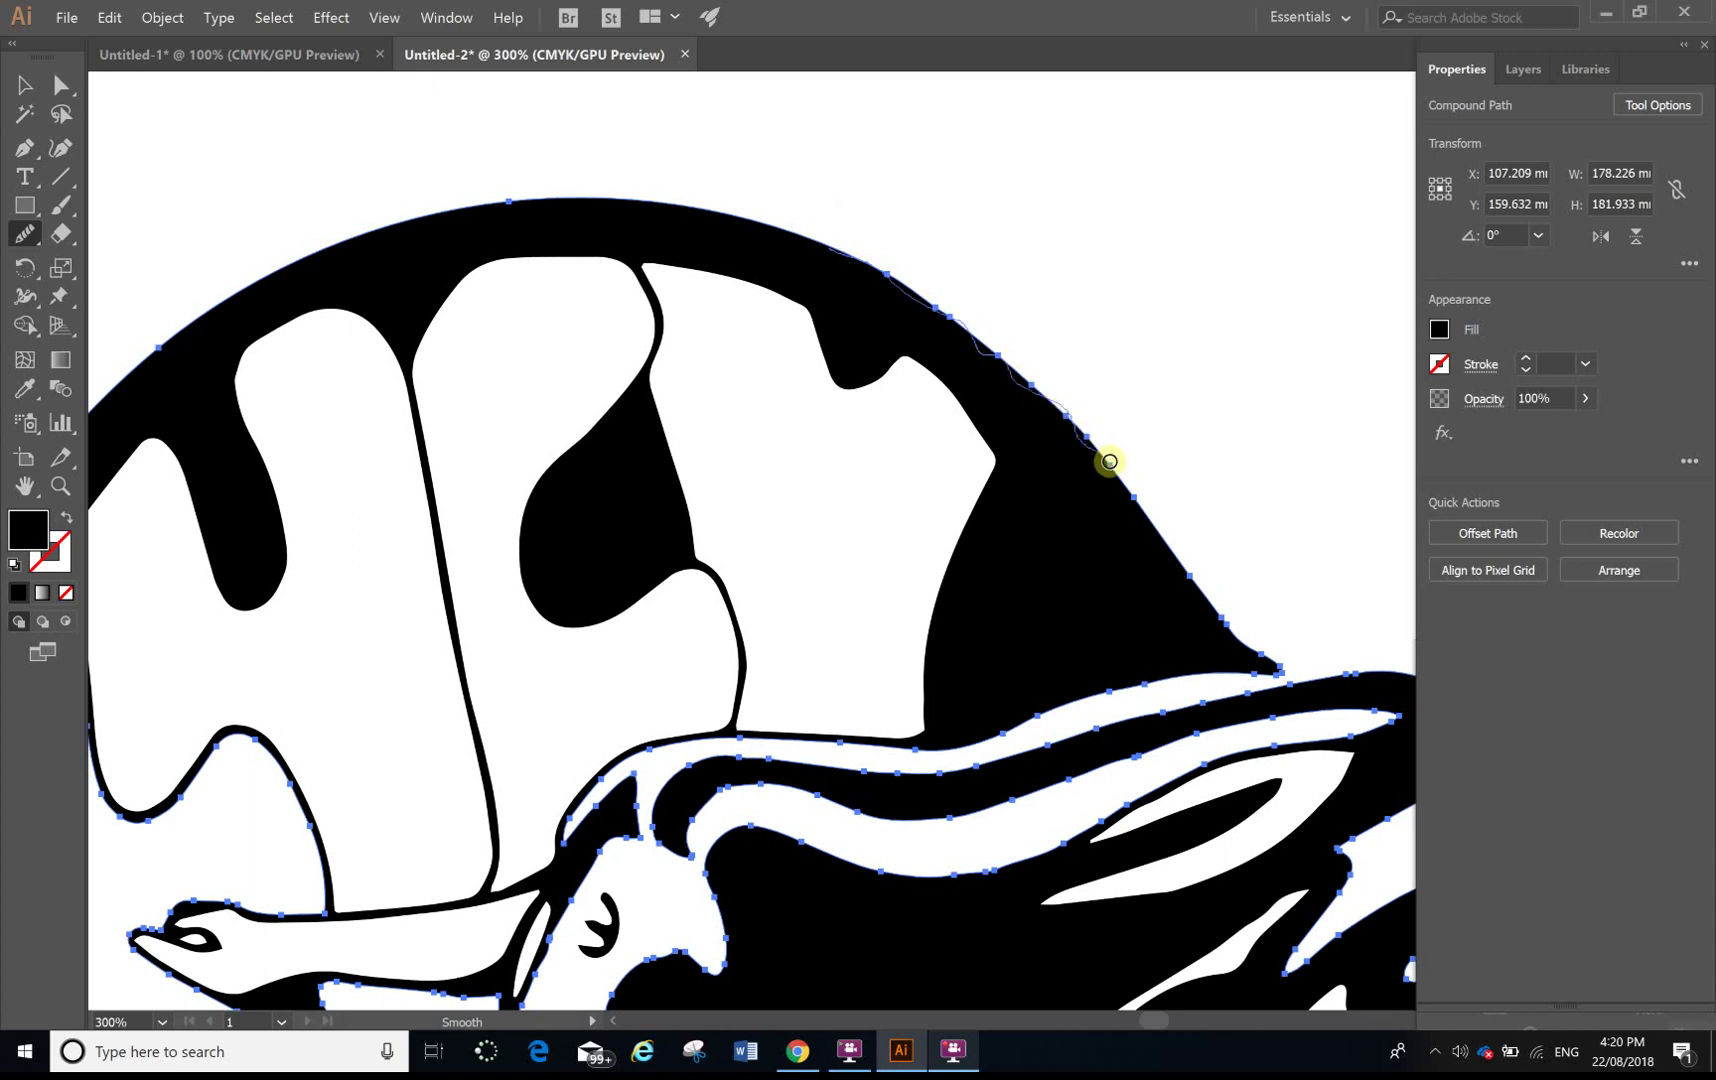
left_click_drag(1153, 514, 1221, 591)
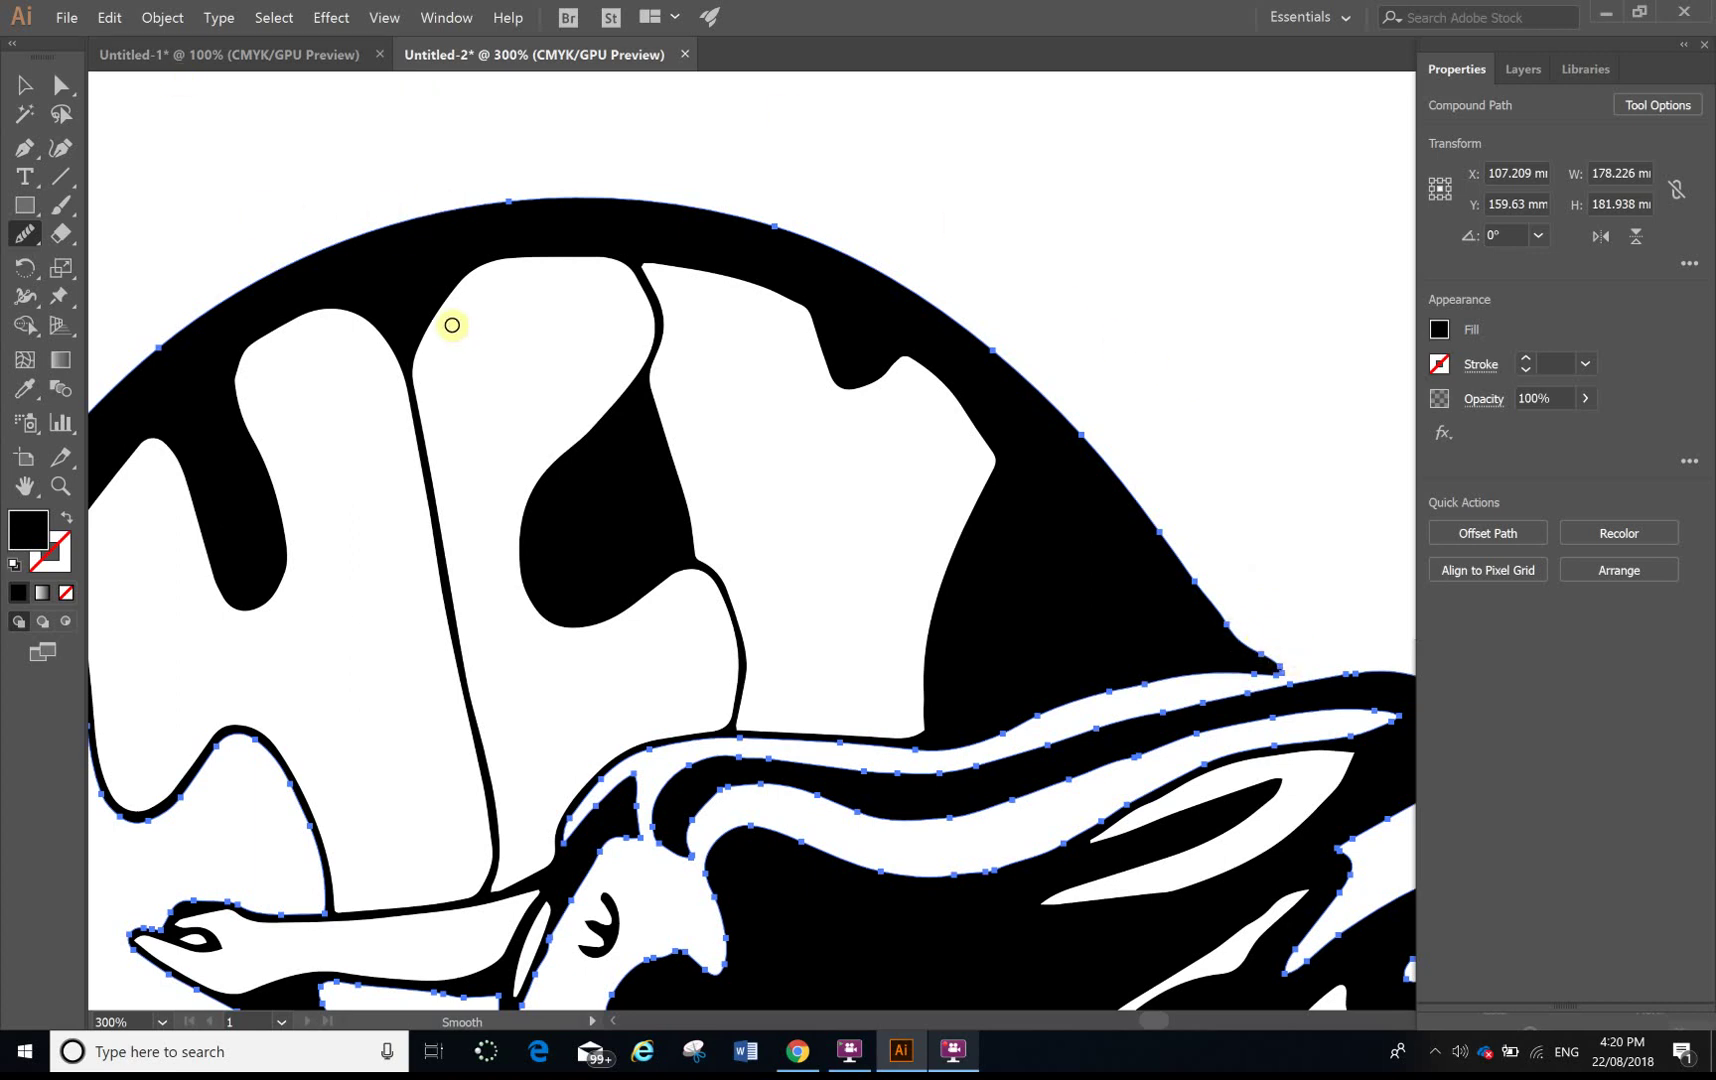
Step: Deselect the smoothed path and check the whole logo beside the photographed copy
key("ctrl+minus")
scroll(452, 337, "down", 5)
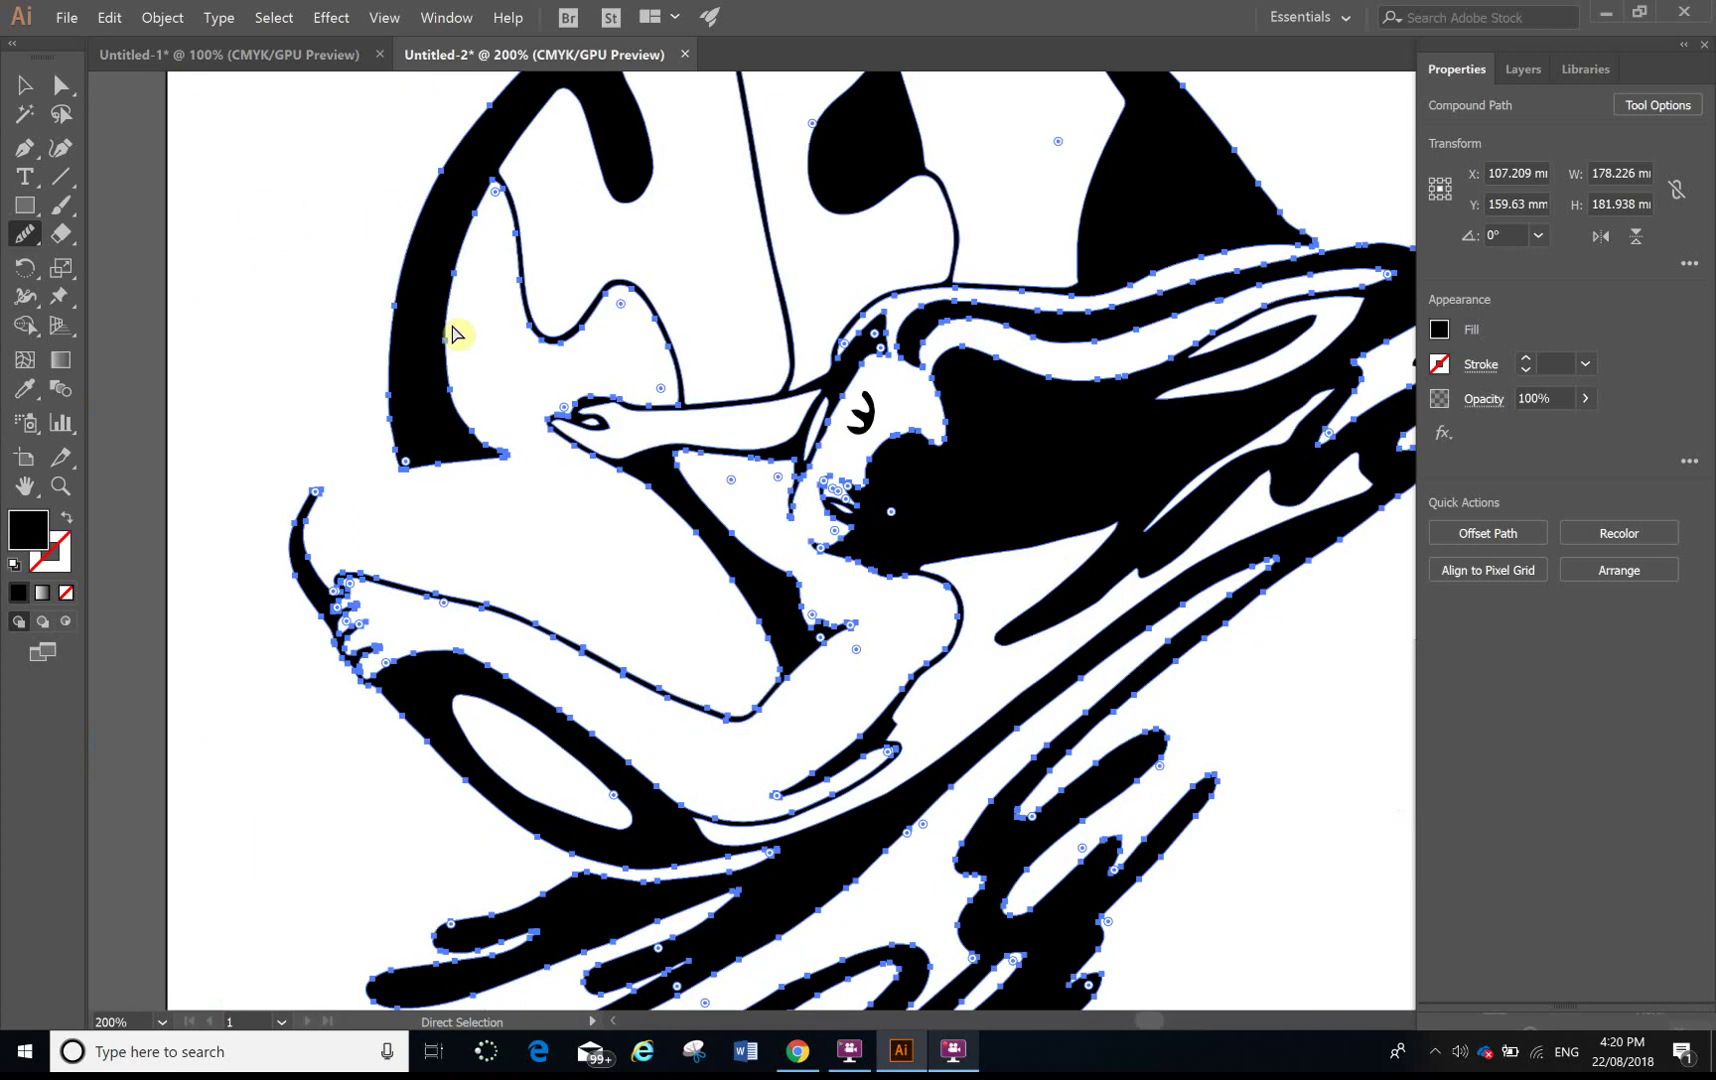
key("ctrl+minus")
key("ctrl+minus")
key("ctrl+minus")
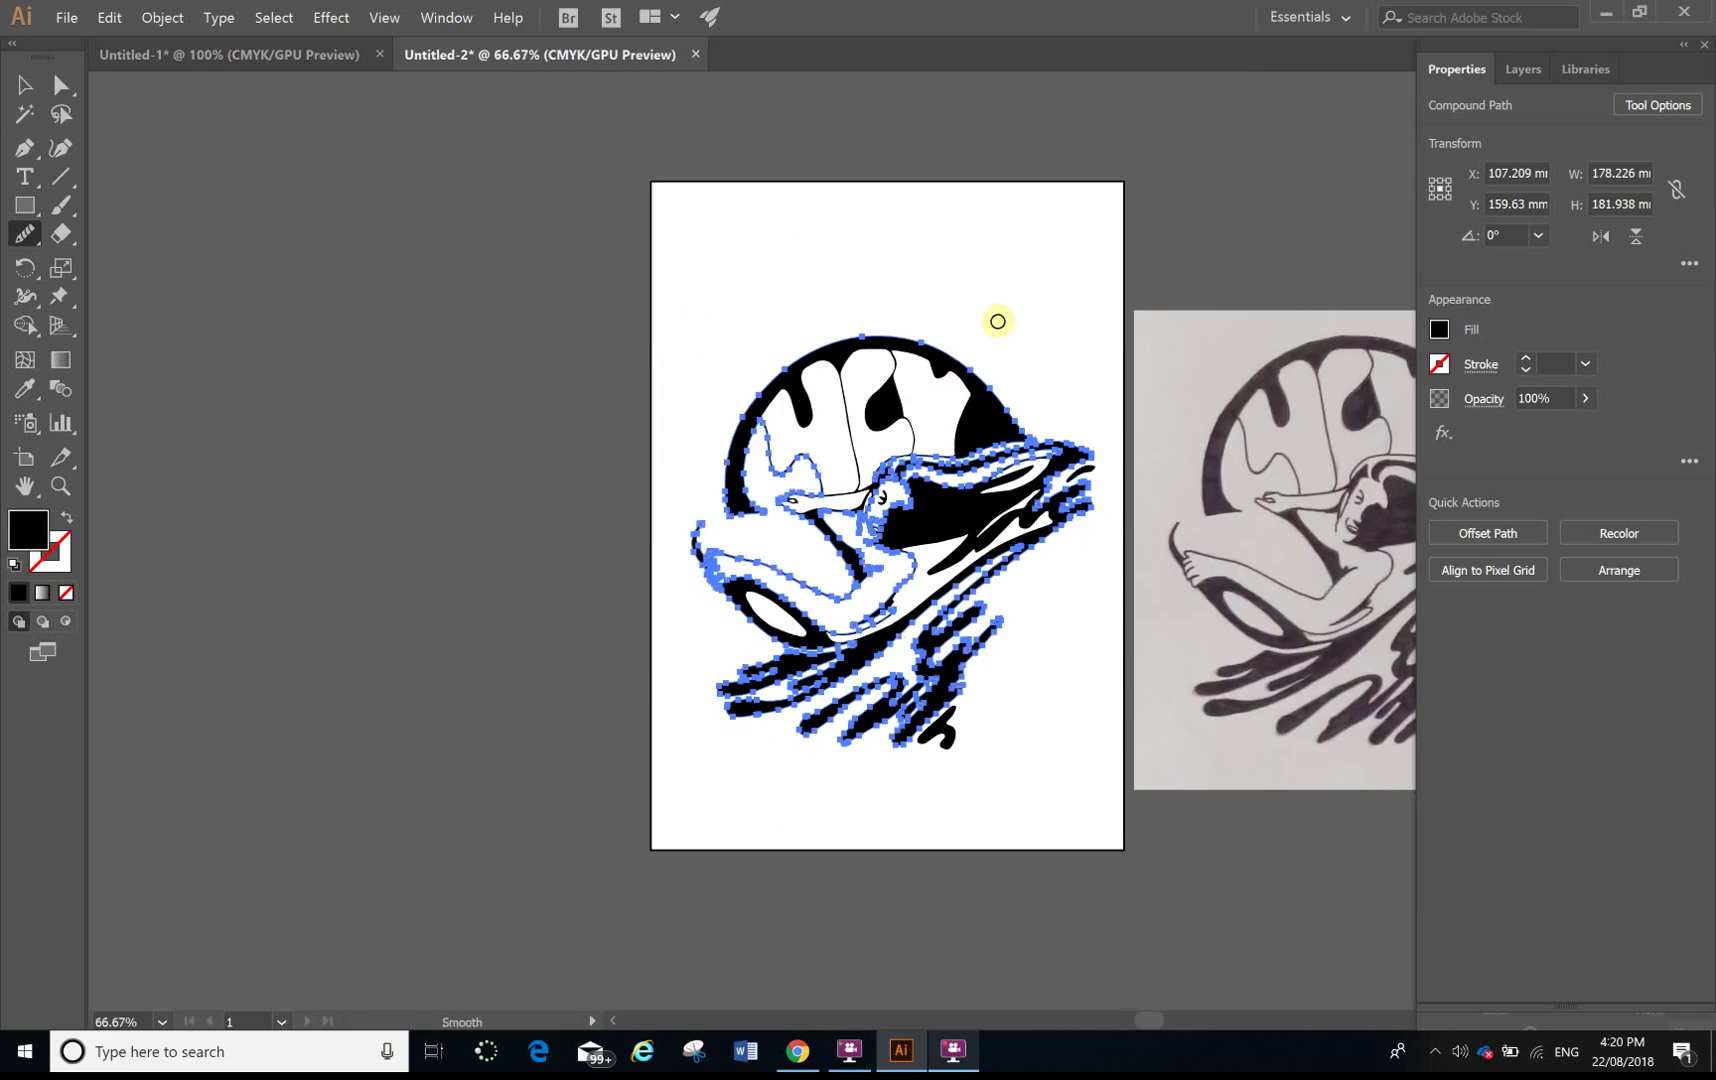
left_click(25, 85)
left_click(900, 258)
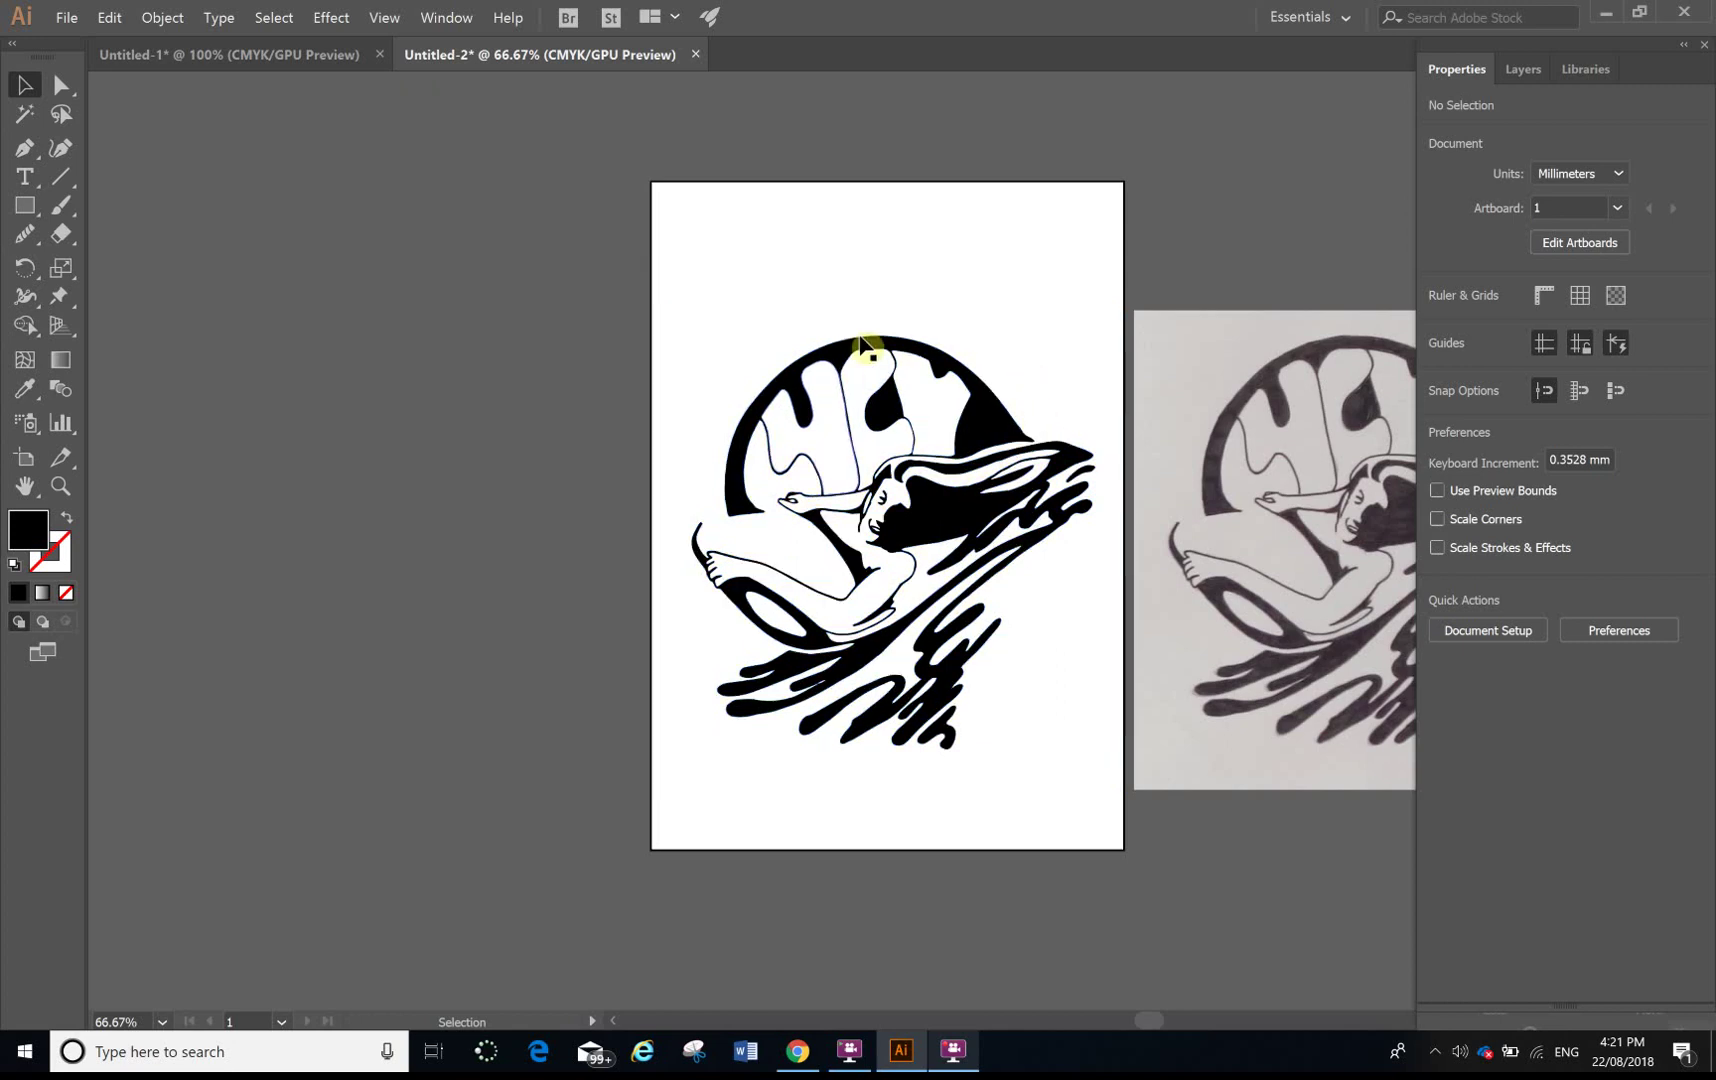
Step: Examine the circle's paths by selecting the artwork as a group and the black line art with Direct Selection, clearing the selection at the end
left_click(918, 350)
left_click(61, 85)
left_click(772, 275)
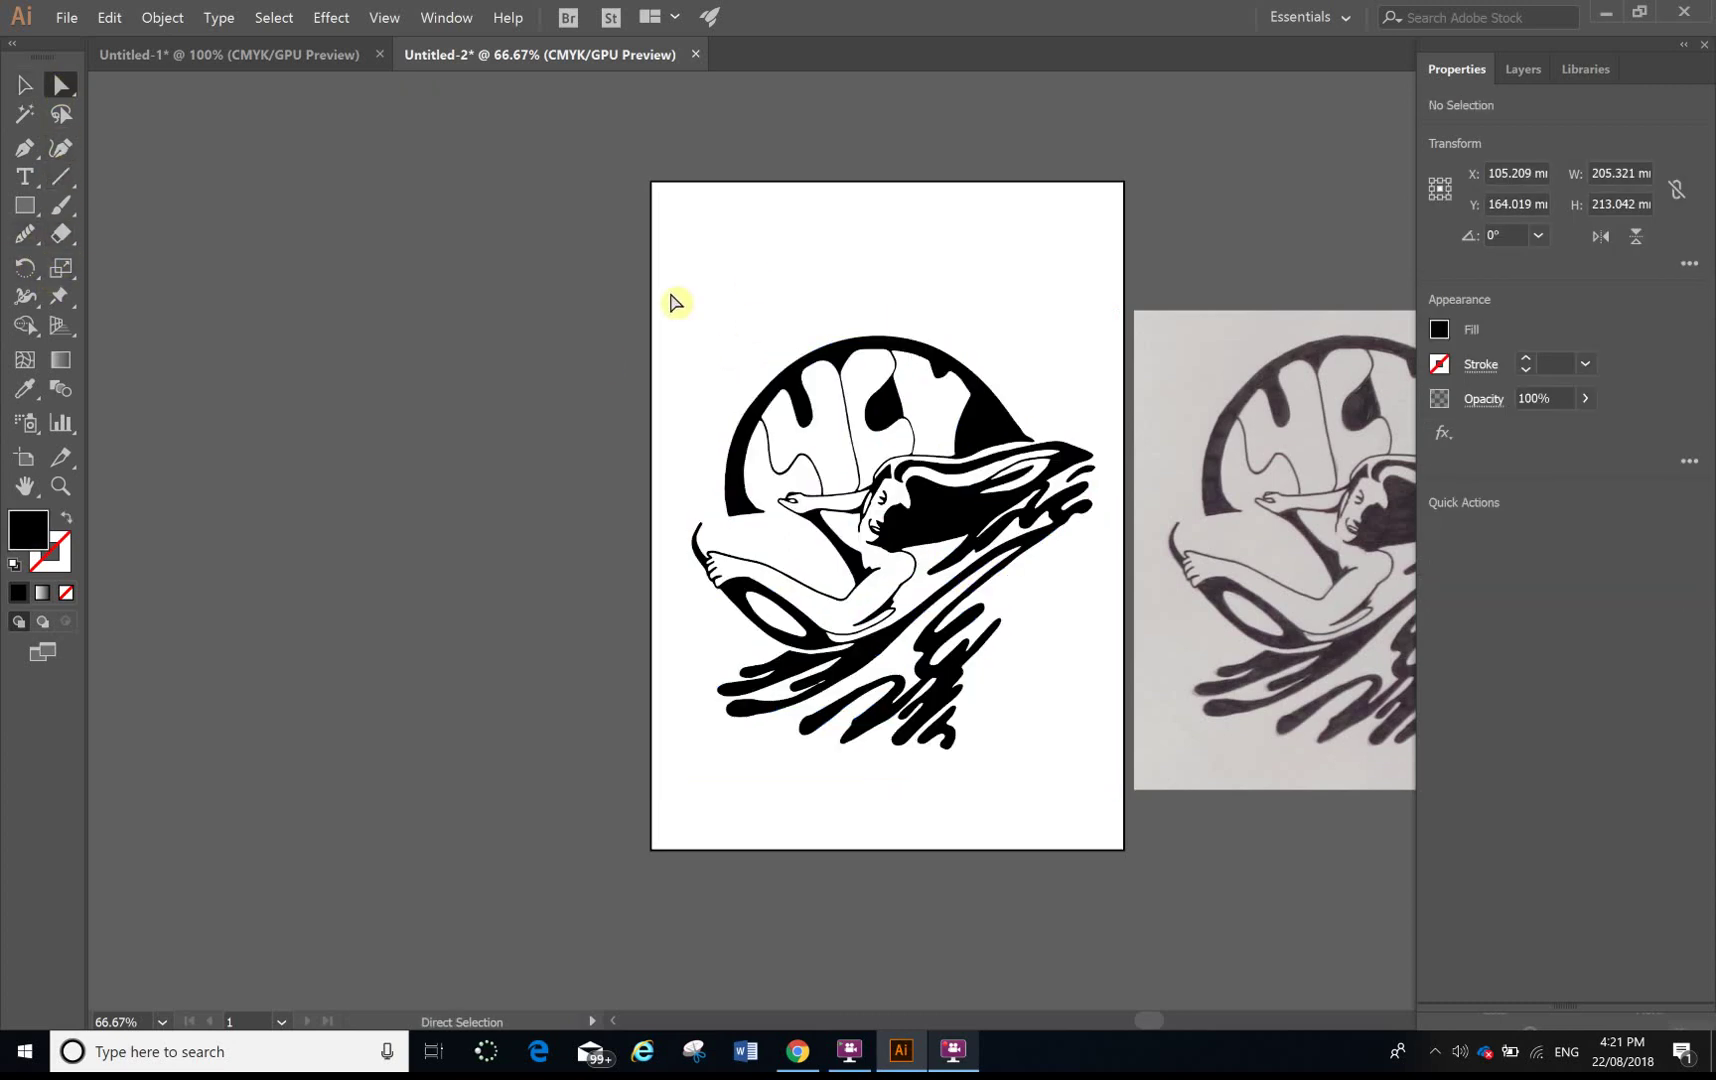
left_click(776, 390)
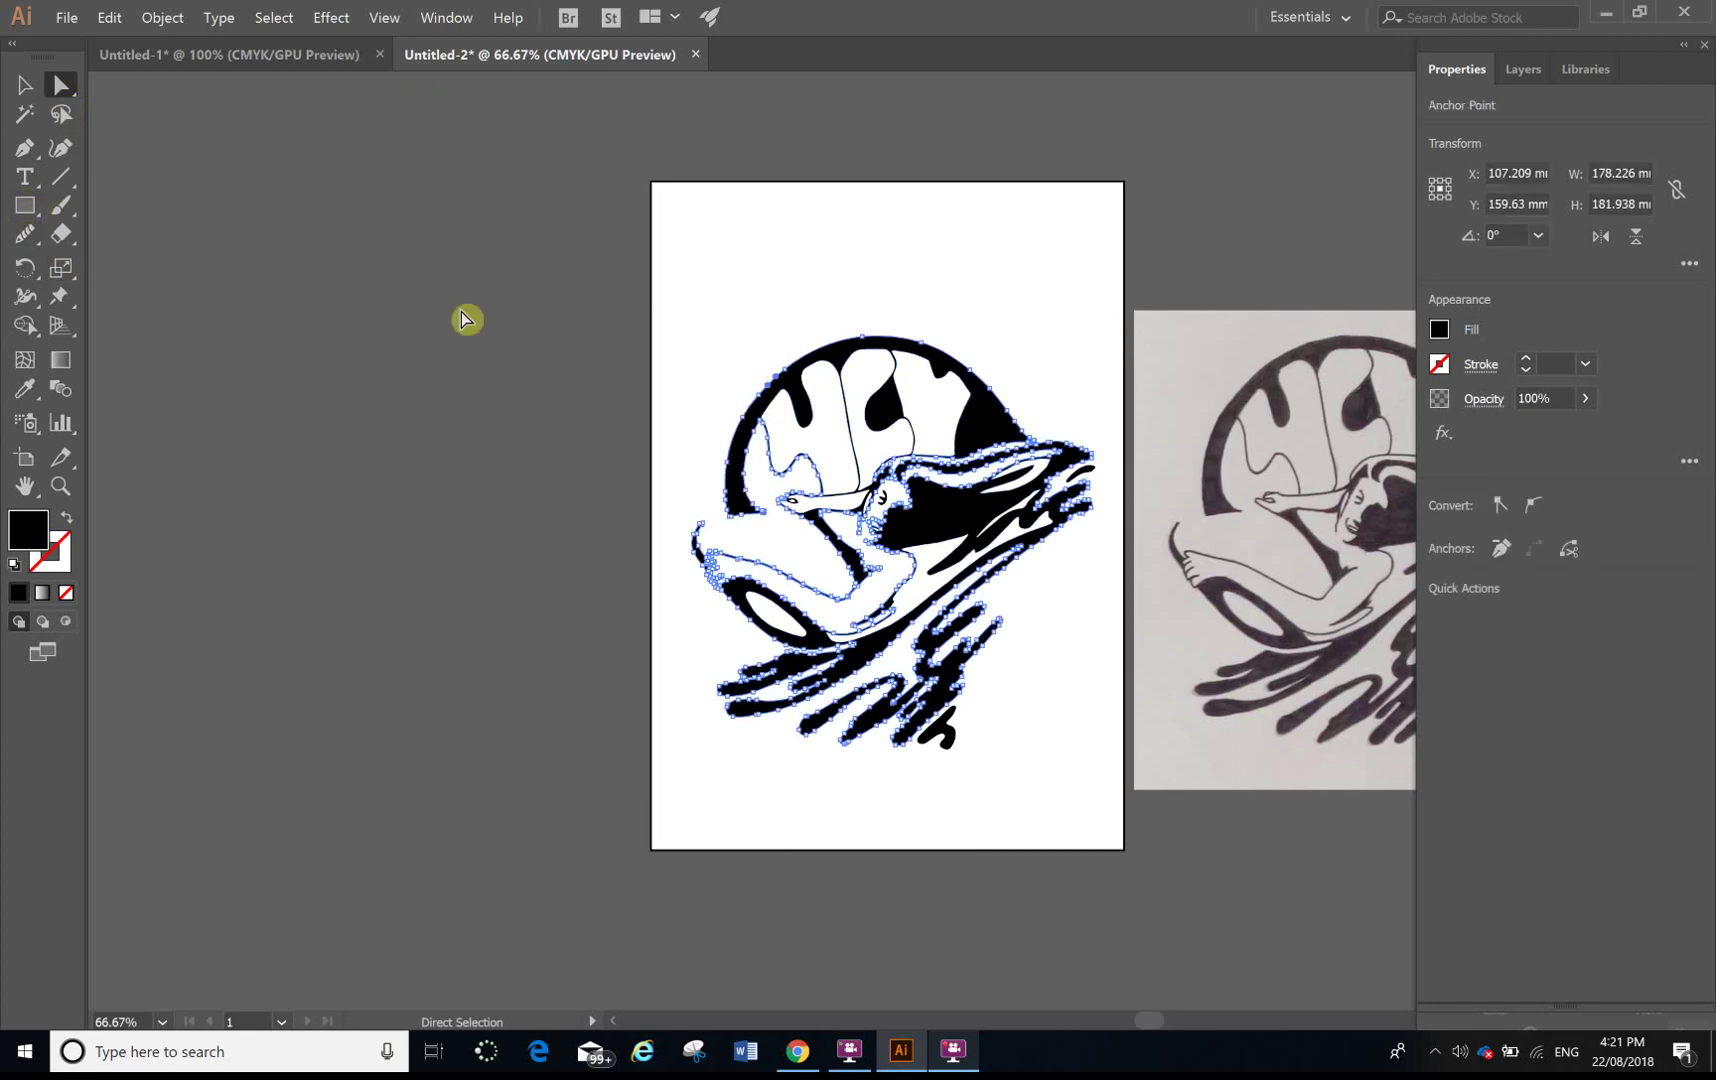
left_click_drag(790, 378, 832, 410)
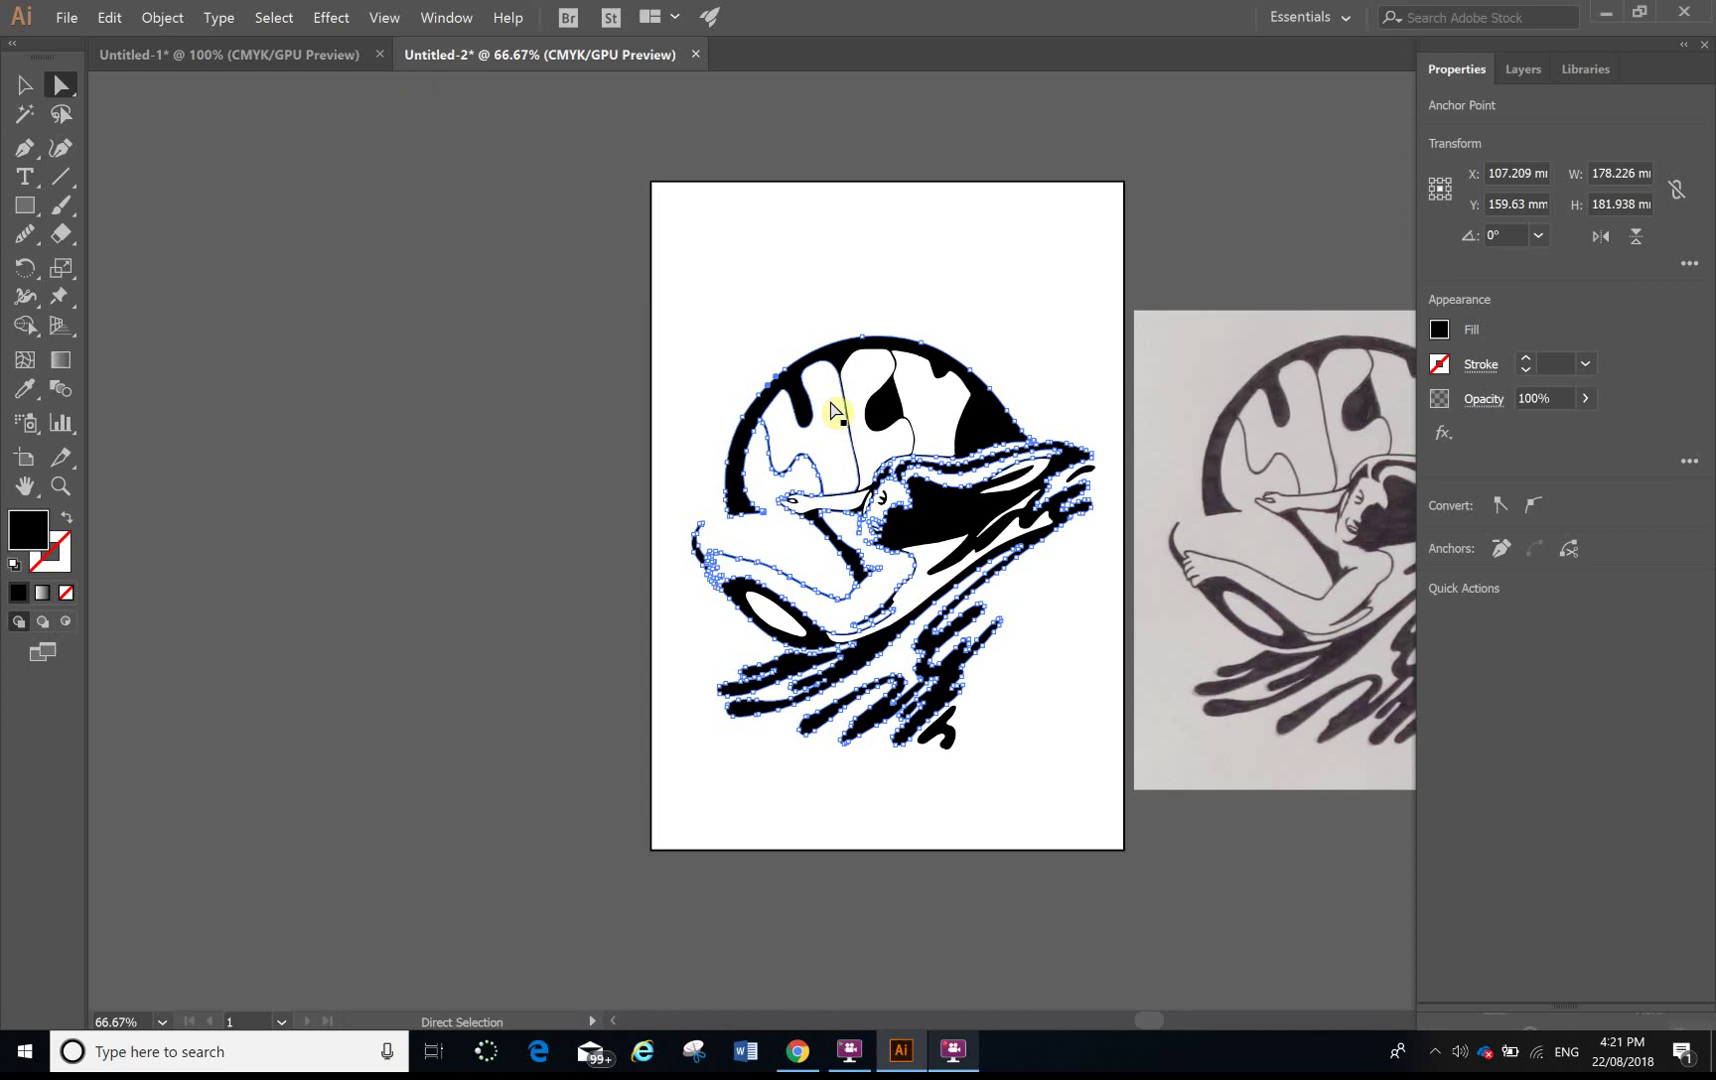
left_click(1180, 253)
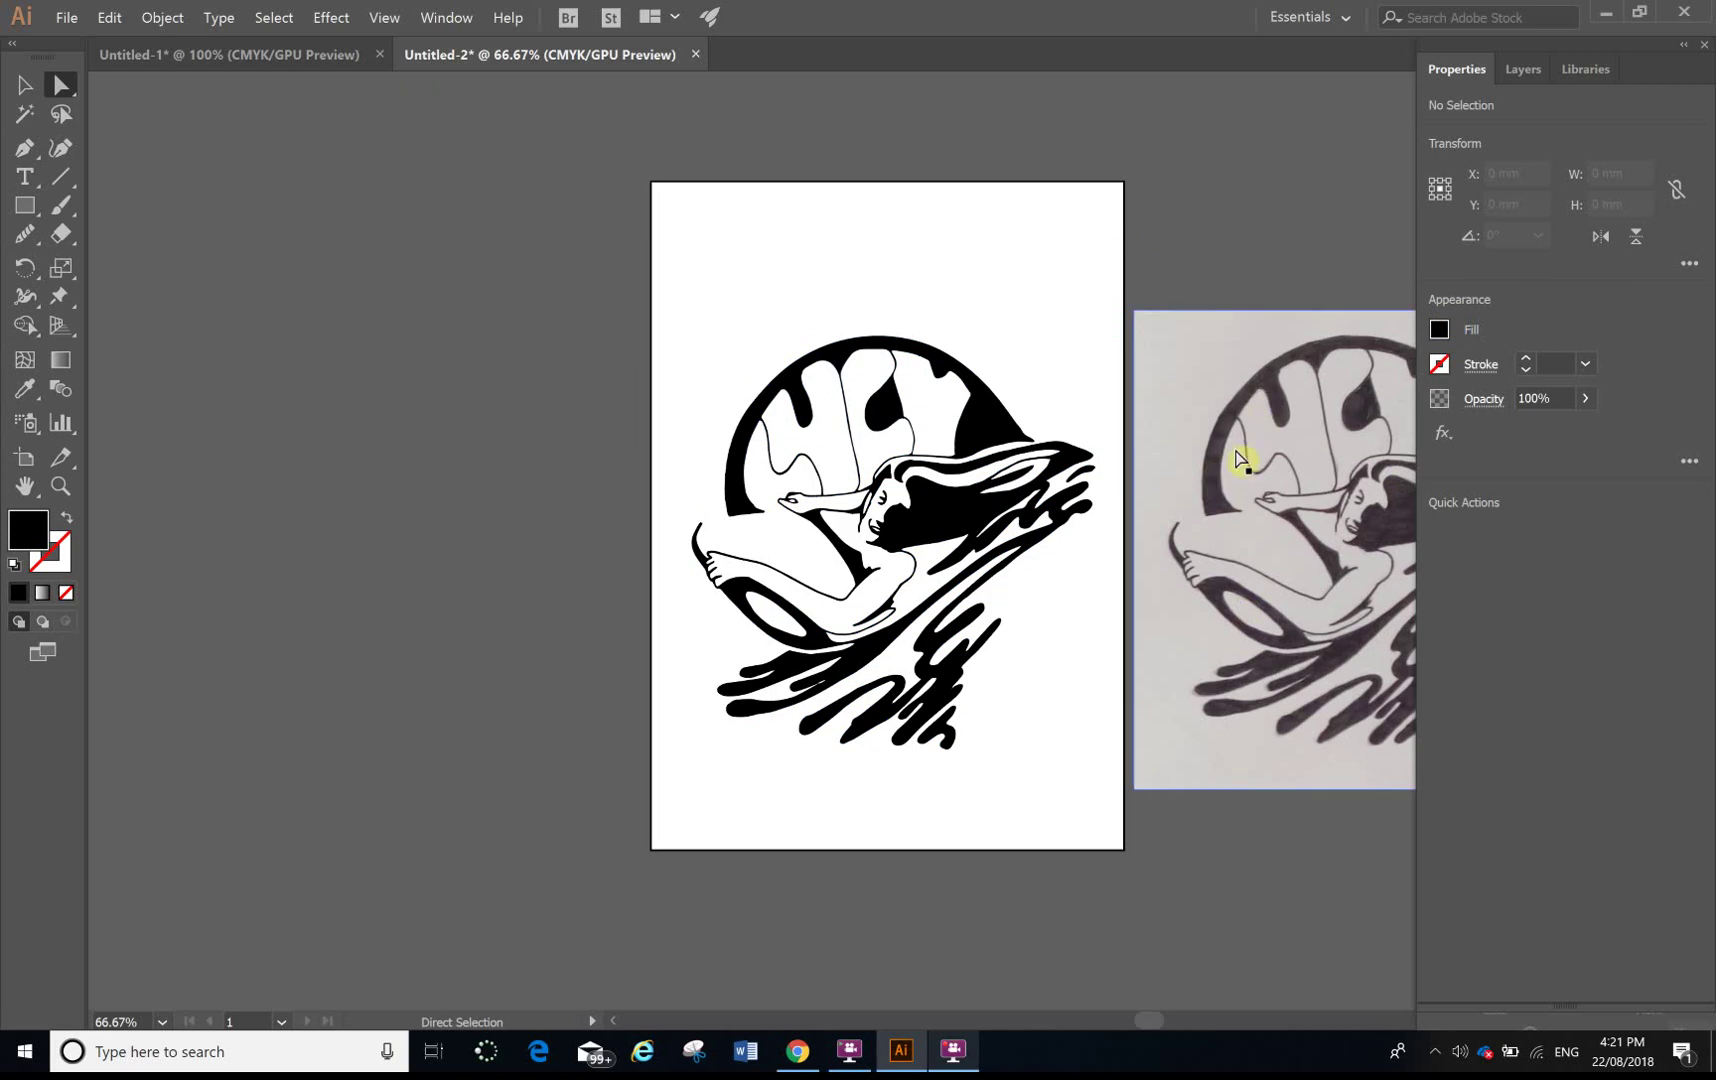
Step: Delete the photographed copy of the logo beside the artboard
left_click(66, 18)
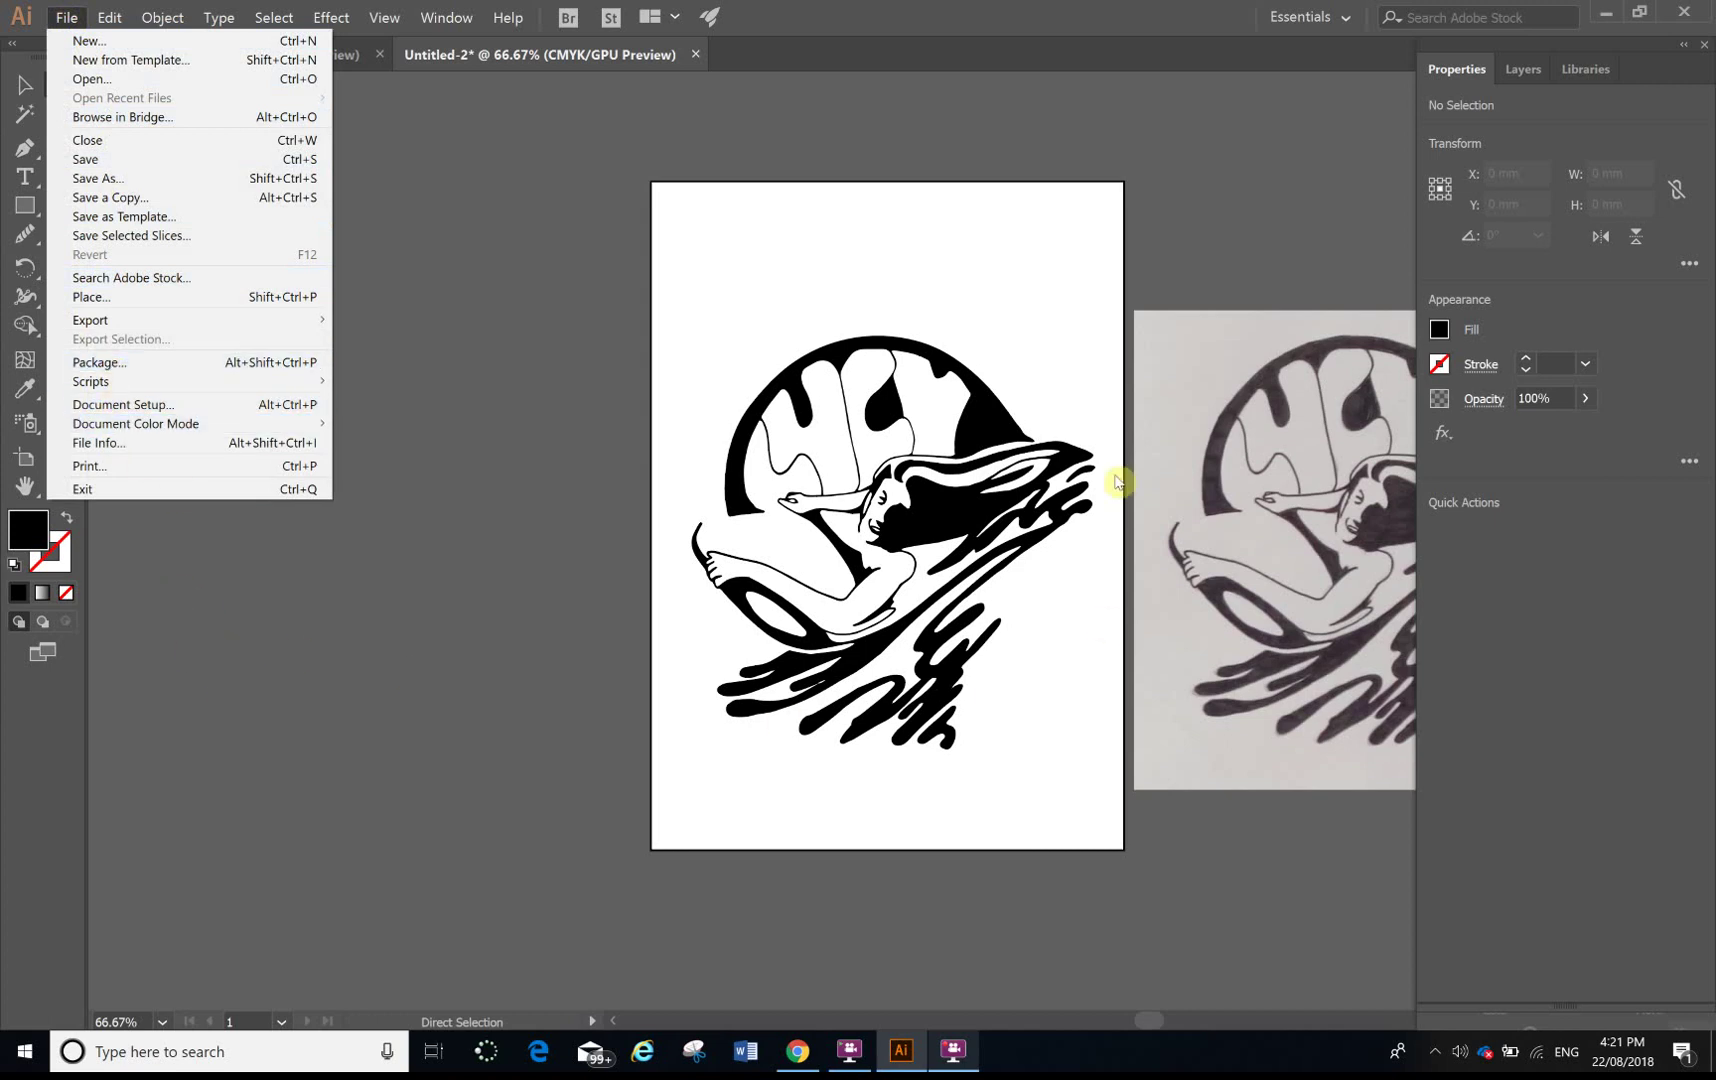
left_click(384, 17)
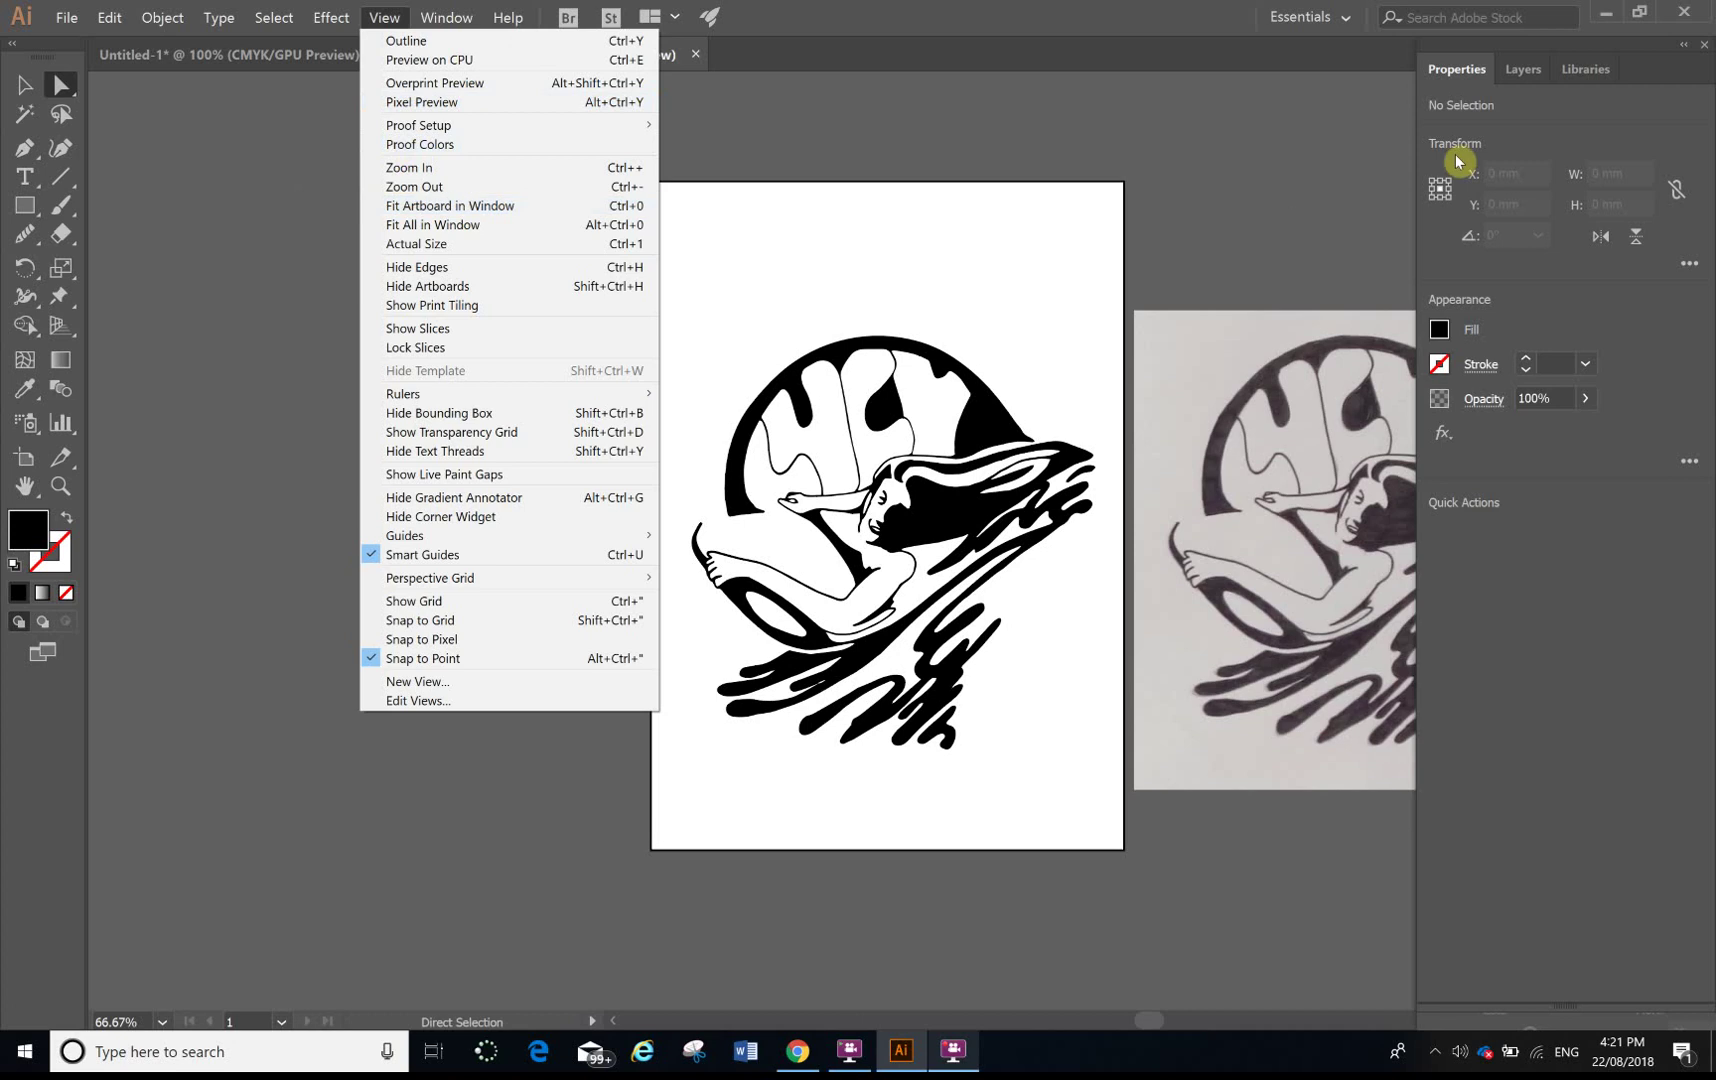
left_click(1322, 185)
left_click(1305, 465)
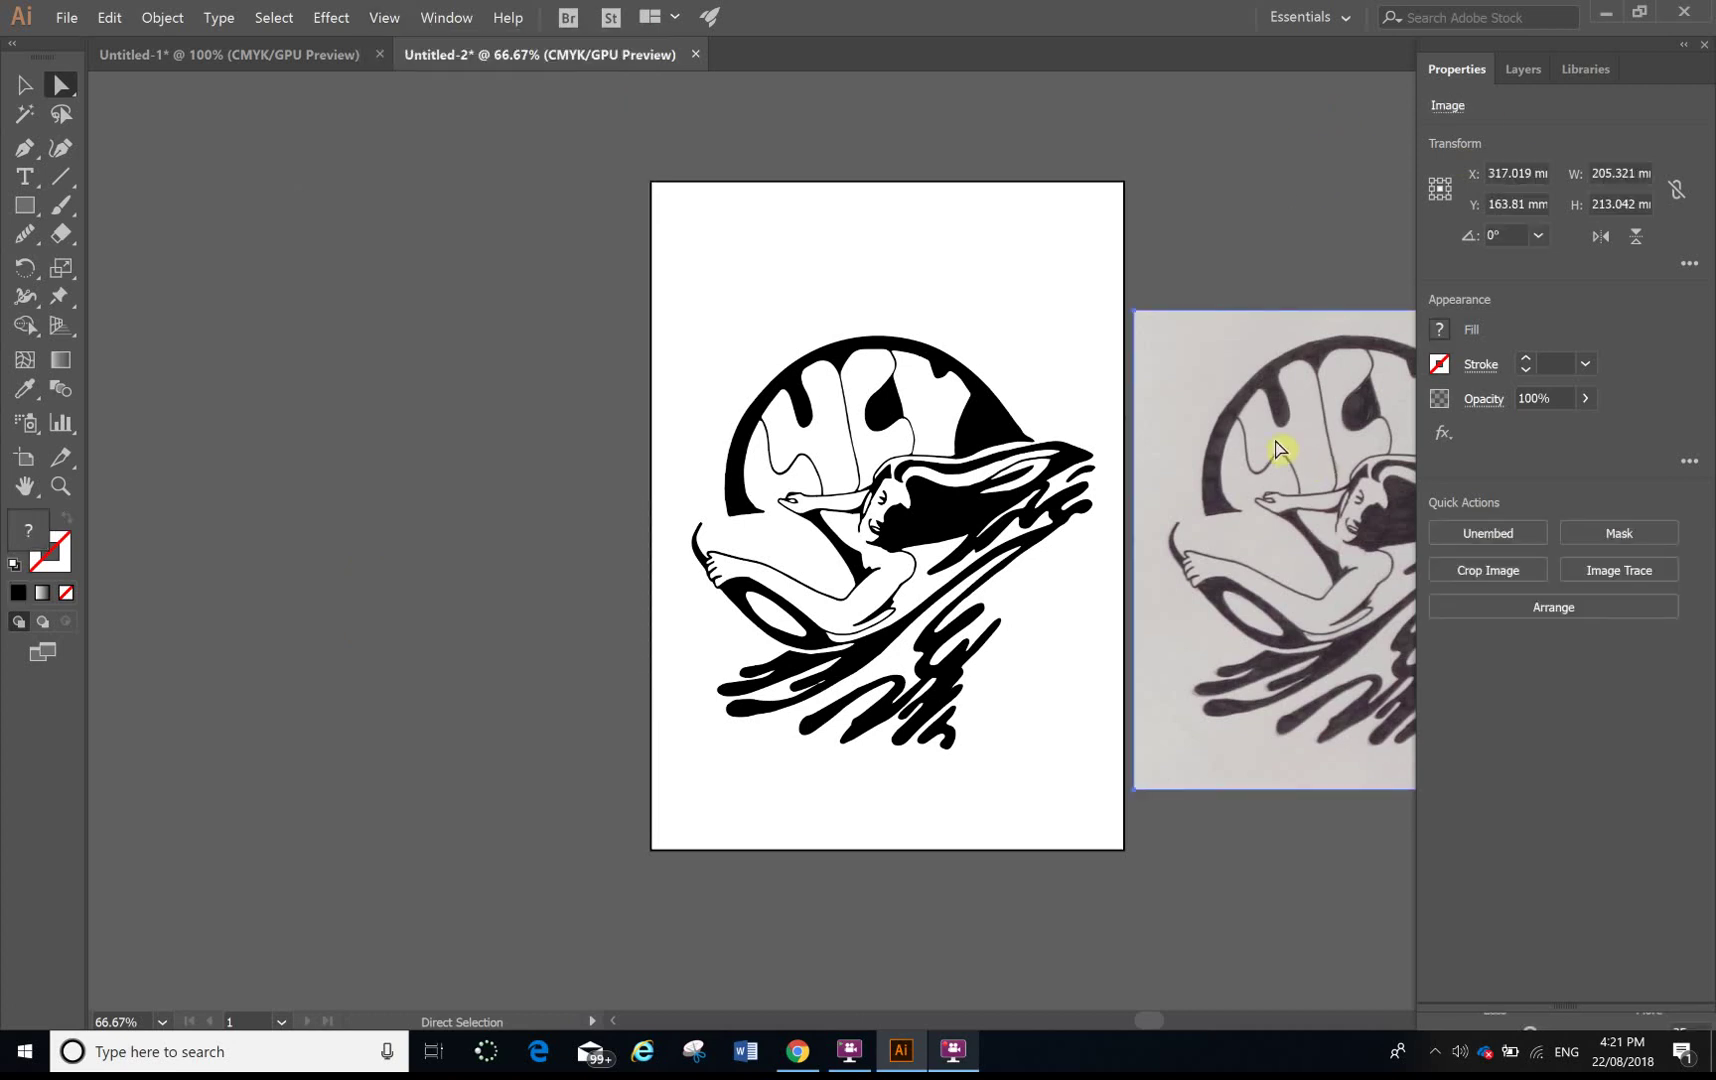
key("Delete")
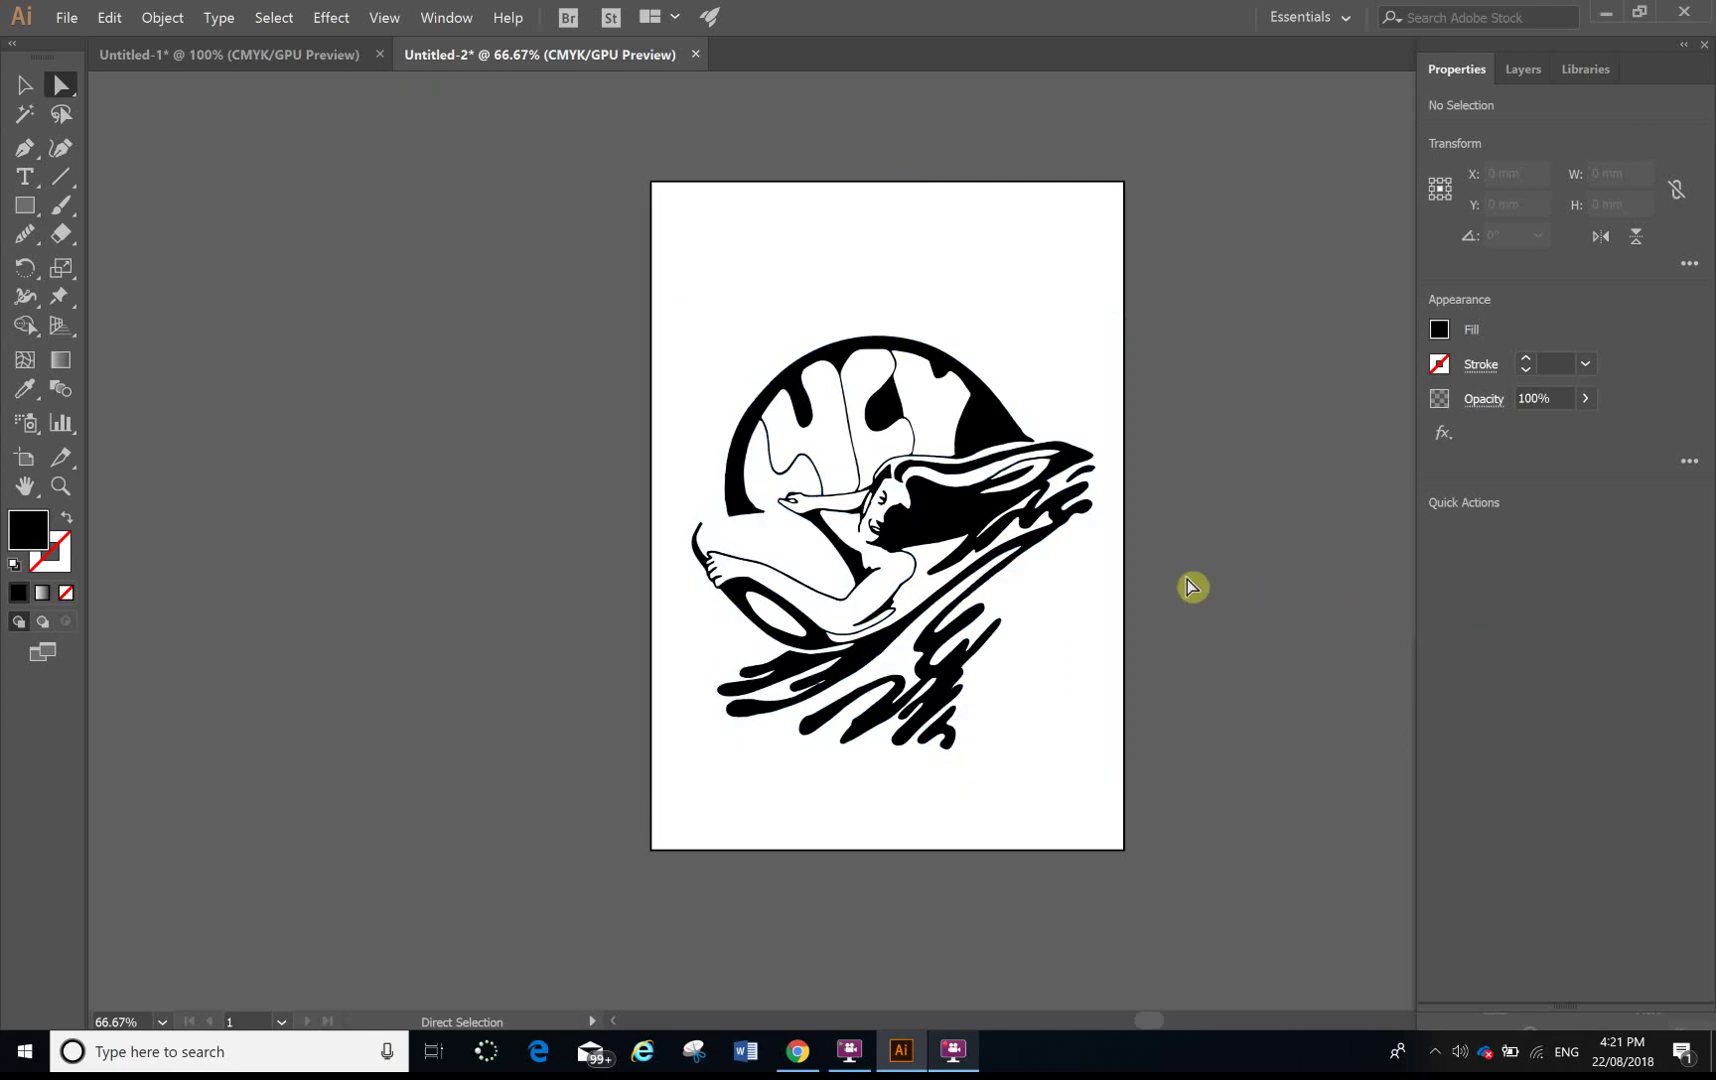
Step: Inspect the finished vector logo at 100% magnification
key("ctrl+1")
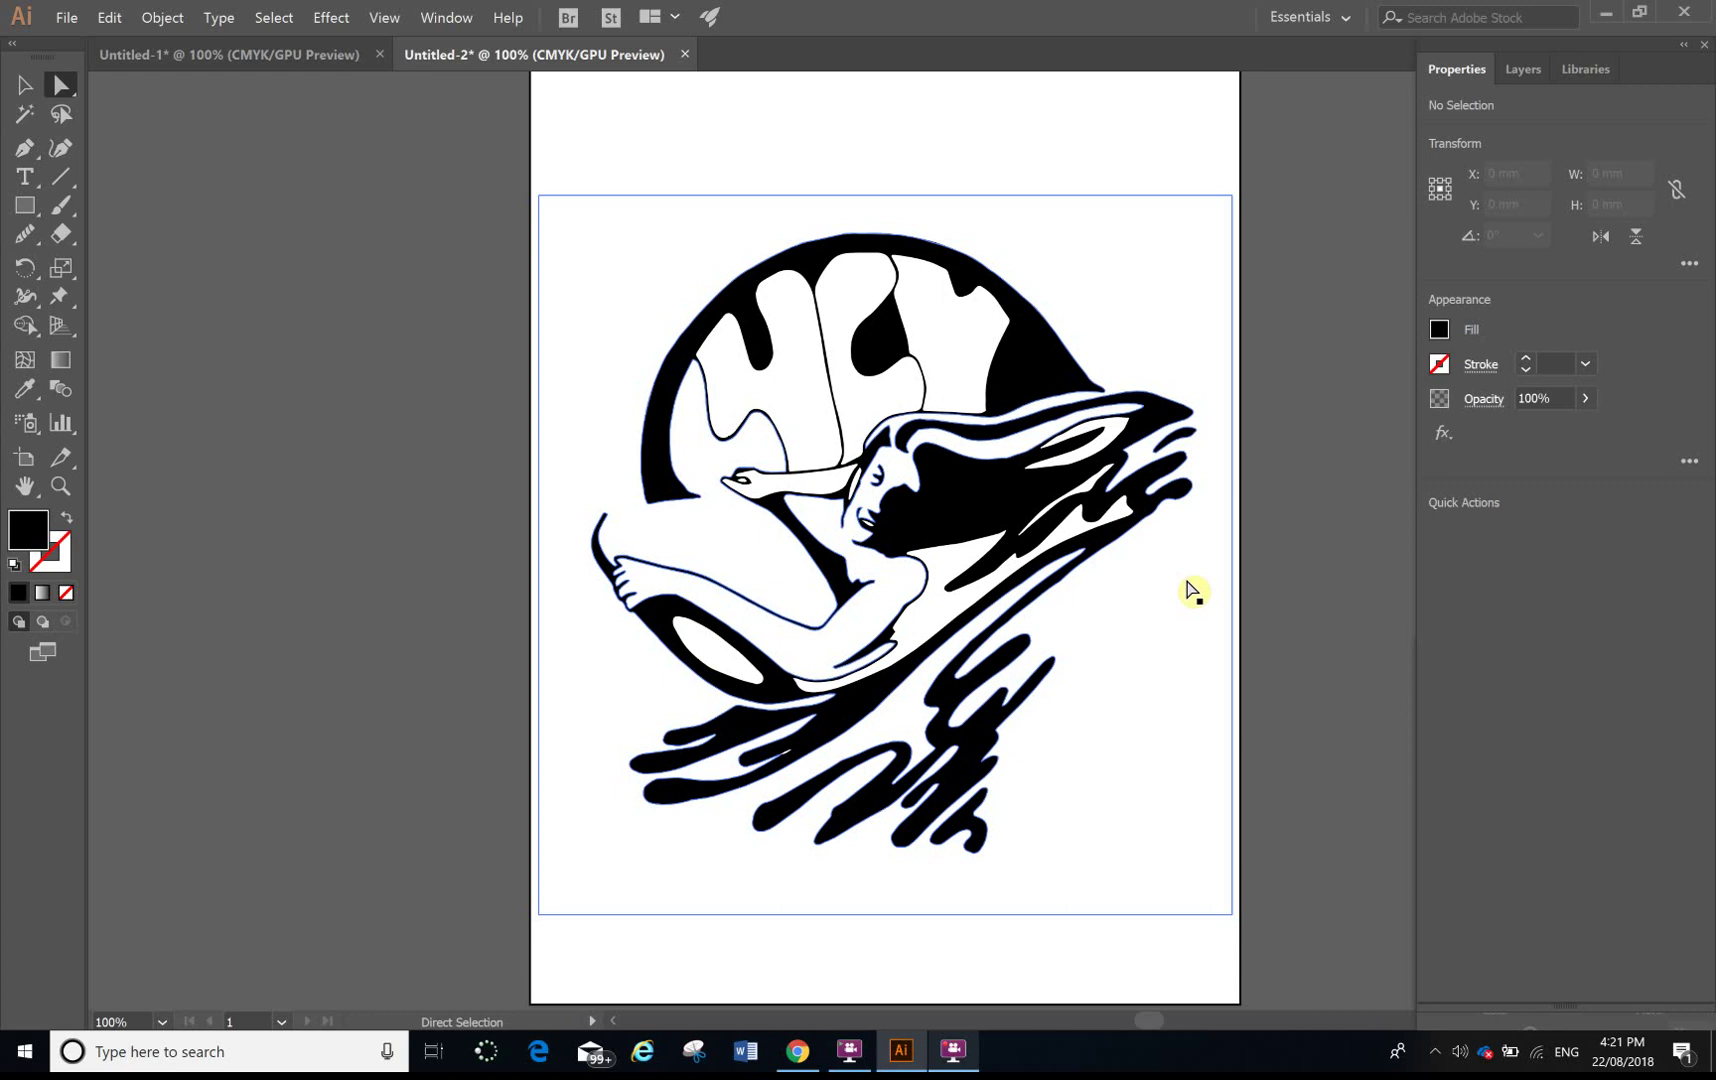
scroll(1199, 615, "down", 4)
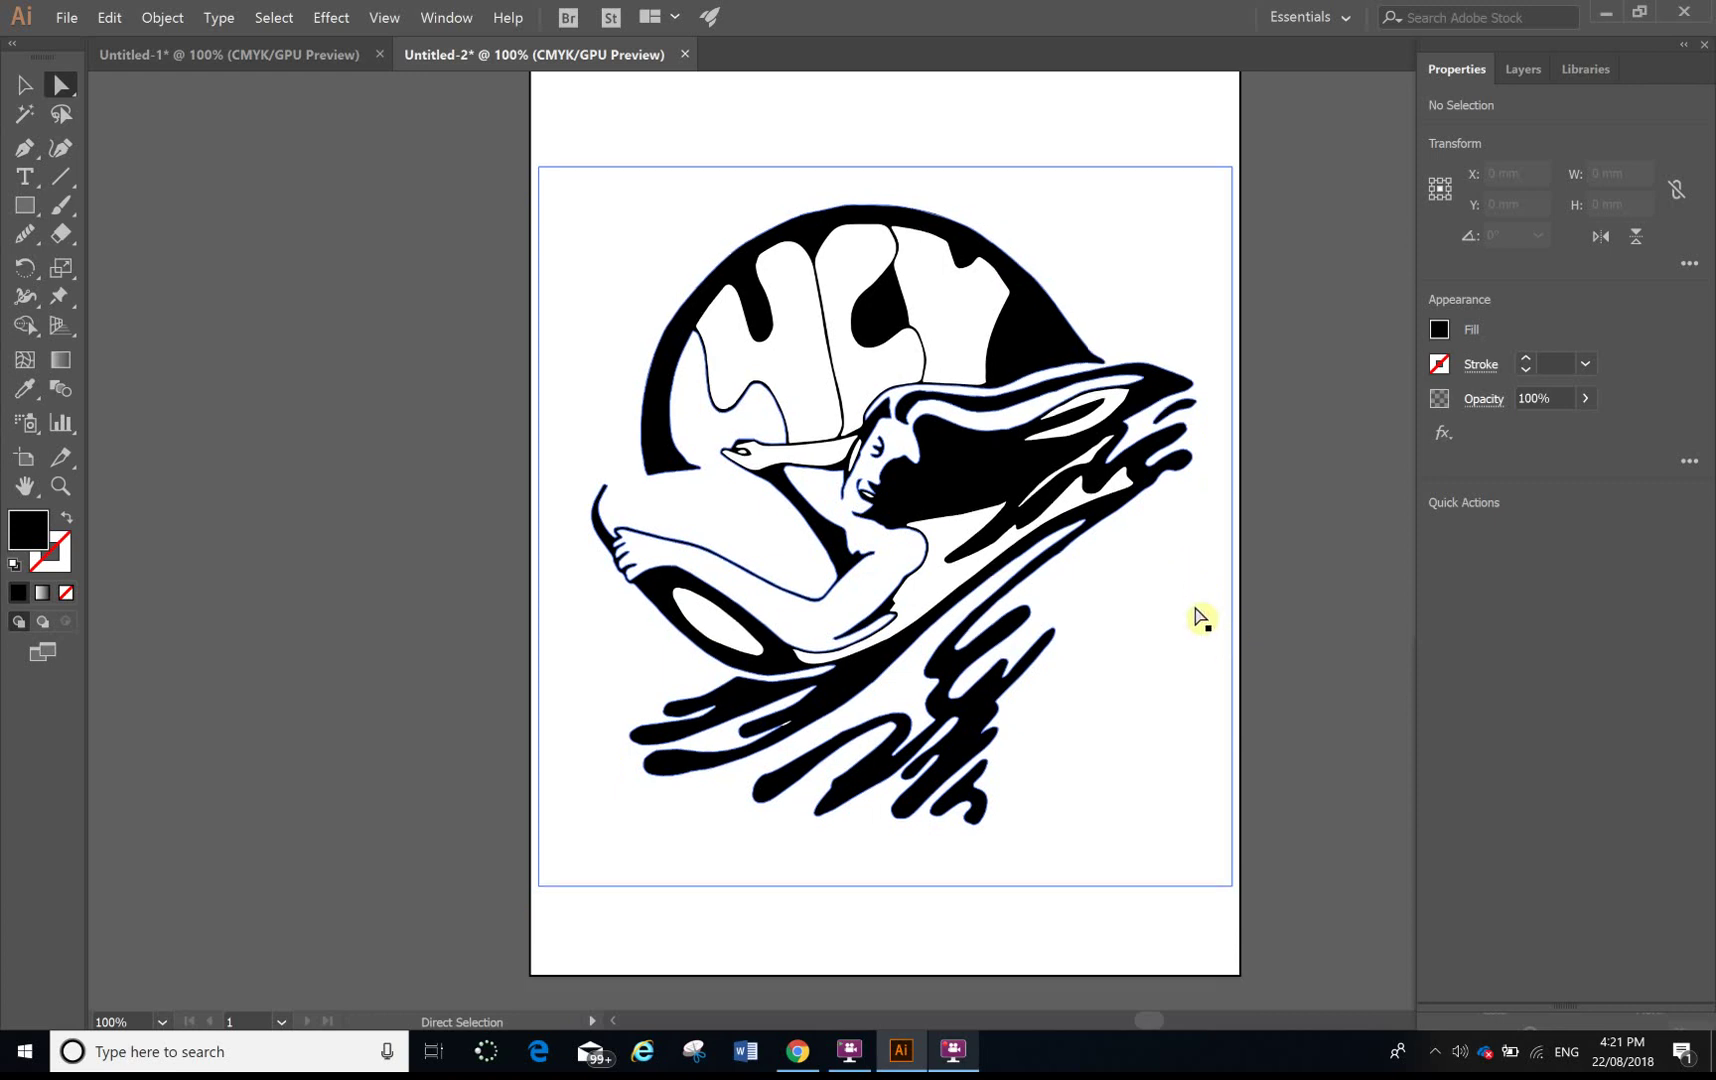
left_click(955, 1060)
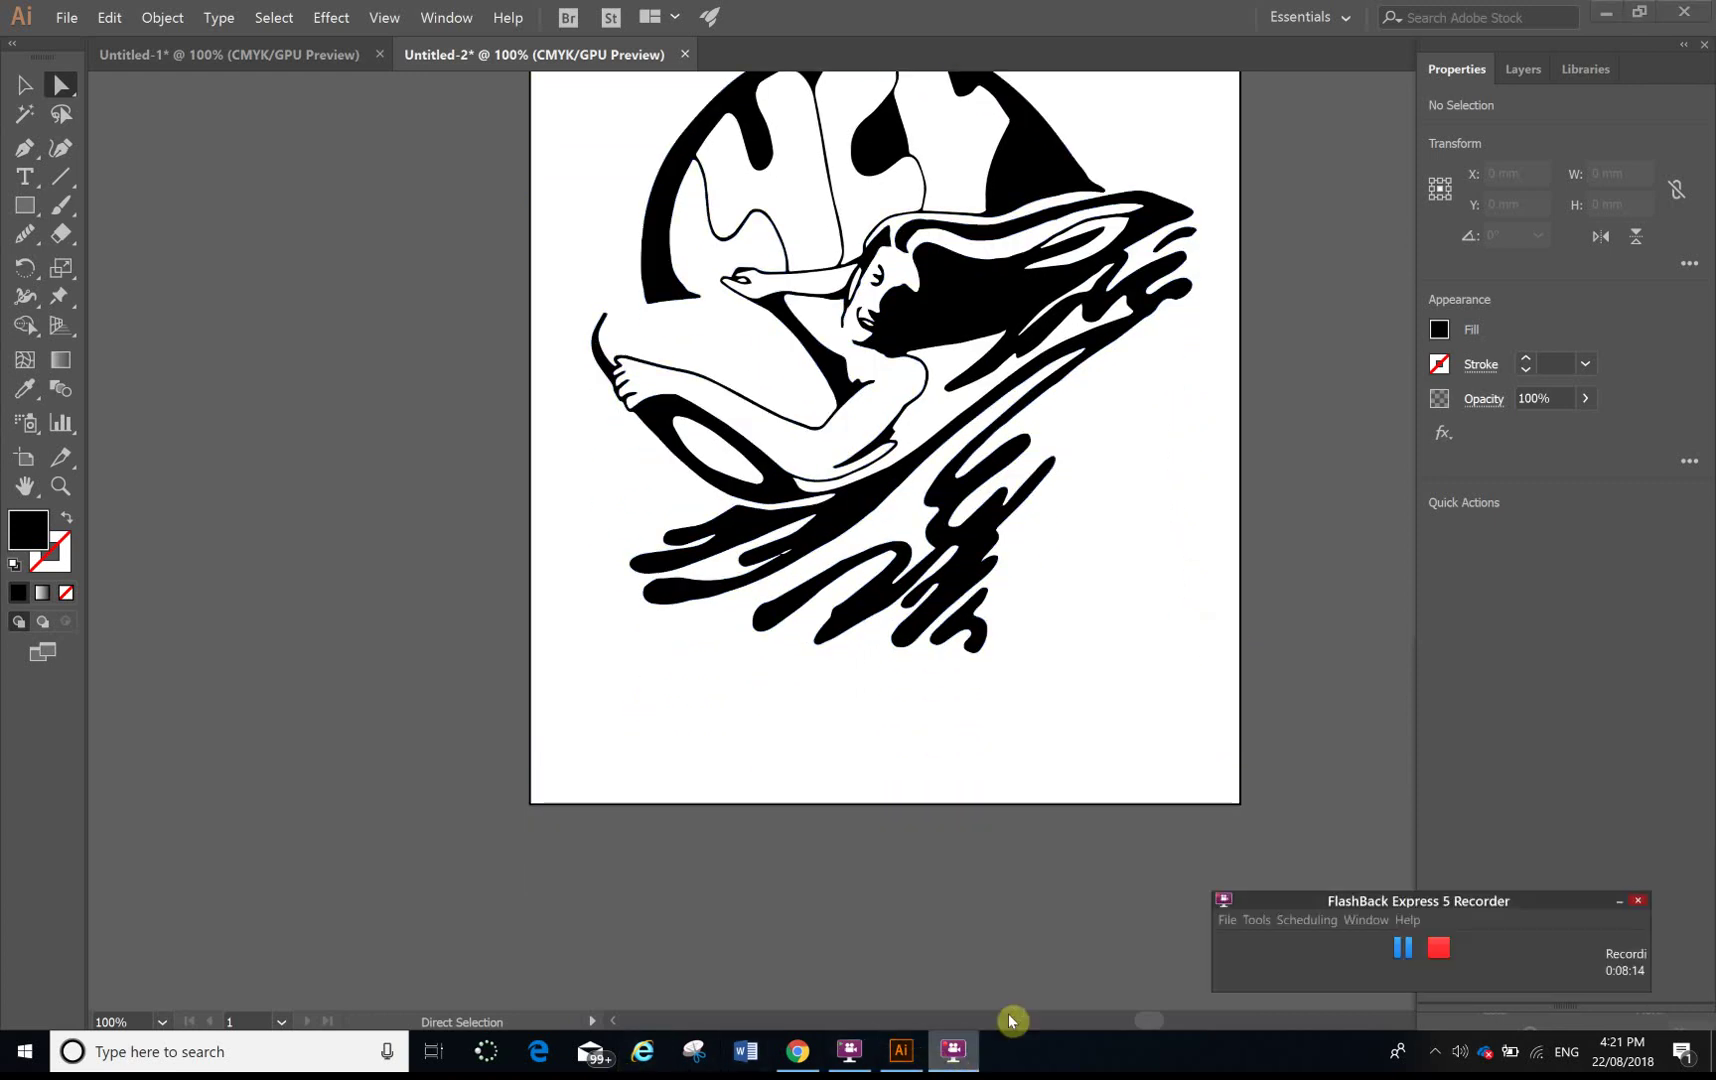